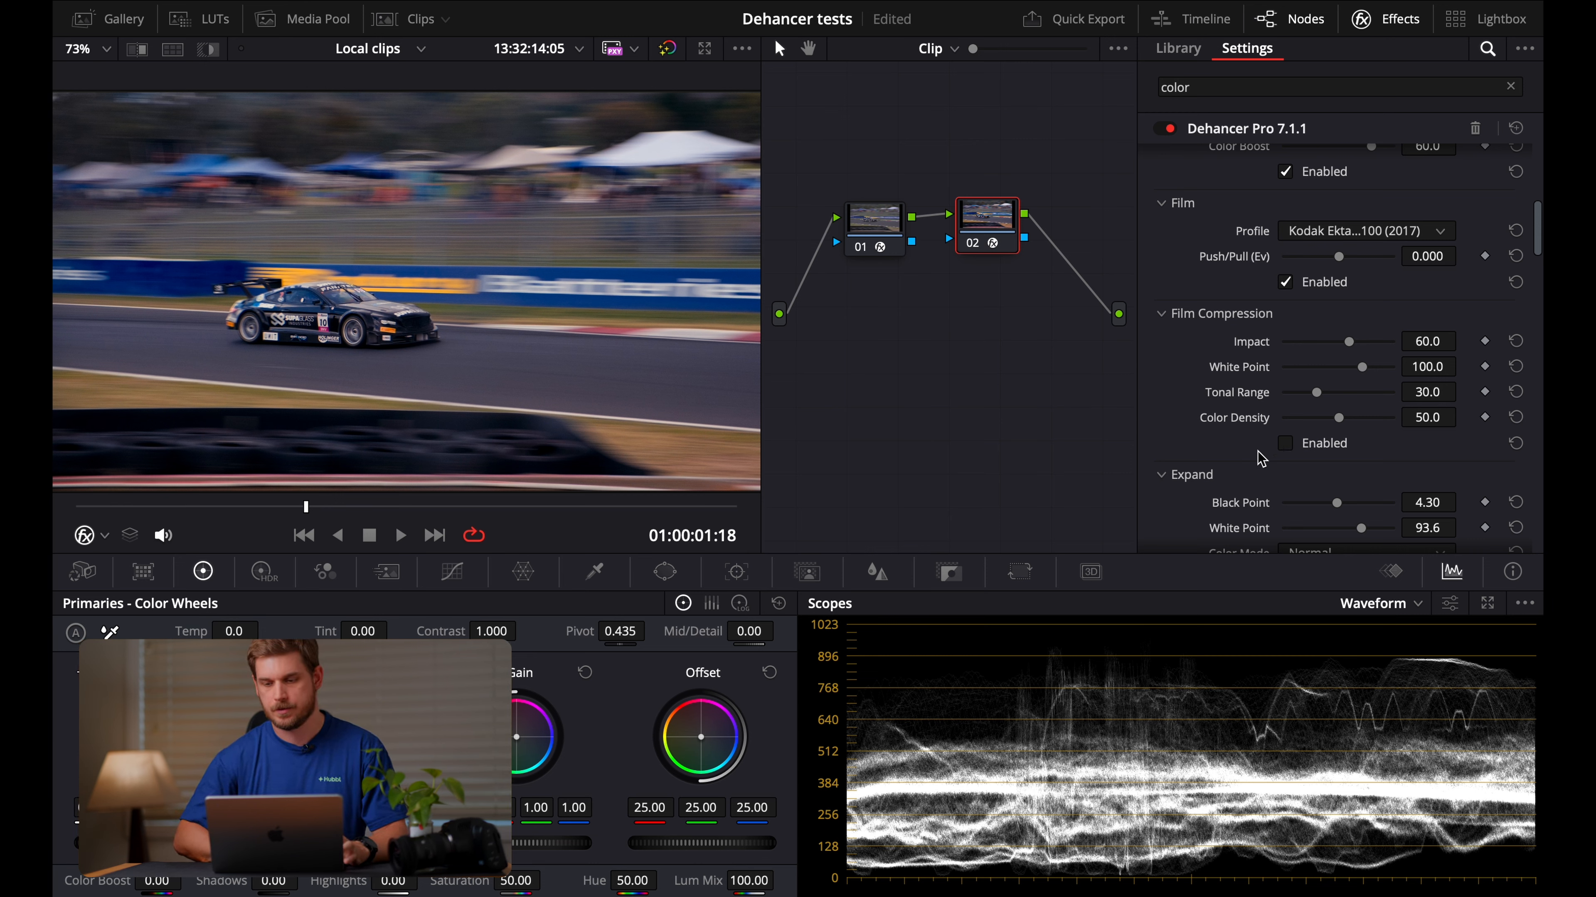
- Enable Film Compression and set Impact to 35.8, White Point to 67.3, Tonal Range to 55.0 and Color Density to 27.5
left_click(1285, 445)
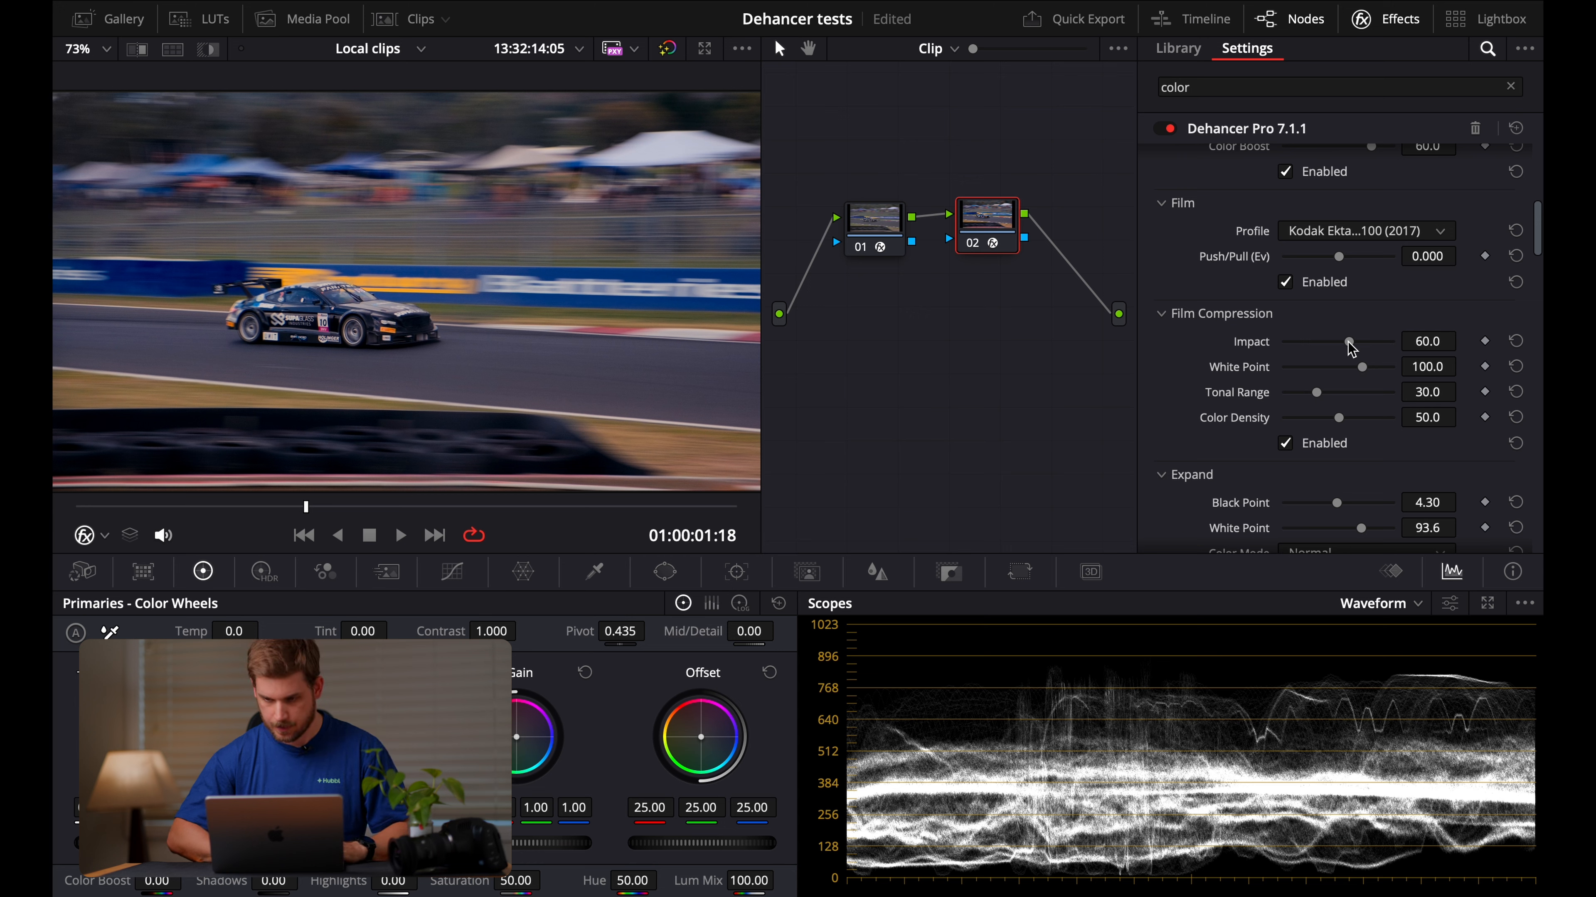
left_click_drag(1349, 344, 1287, 344)
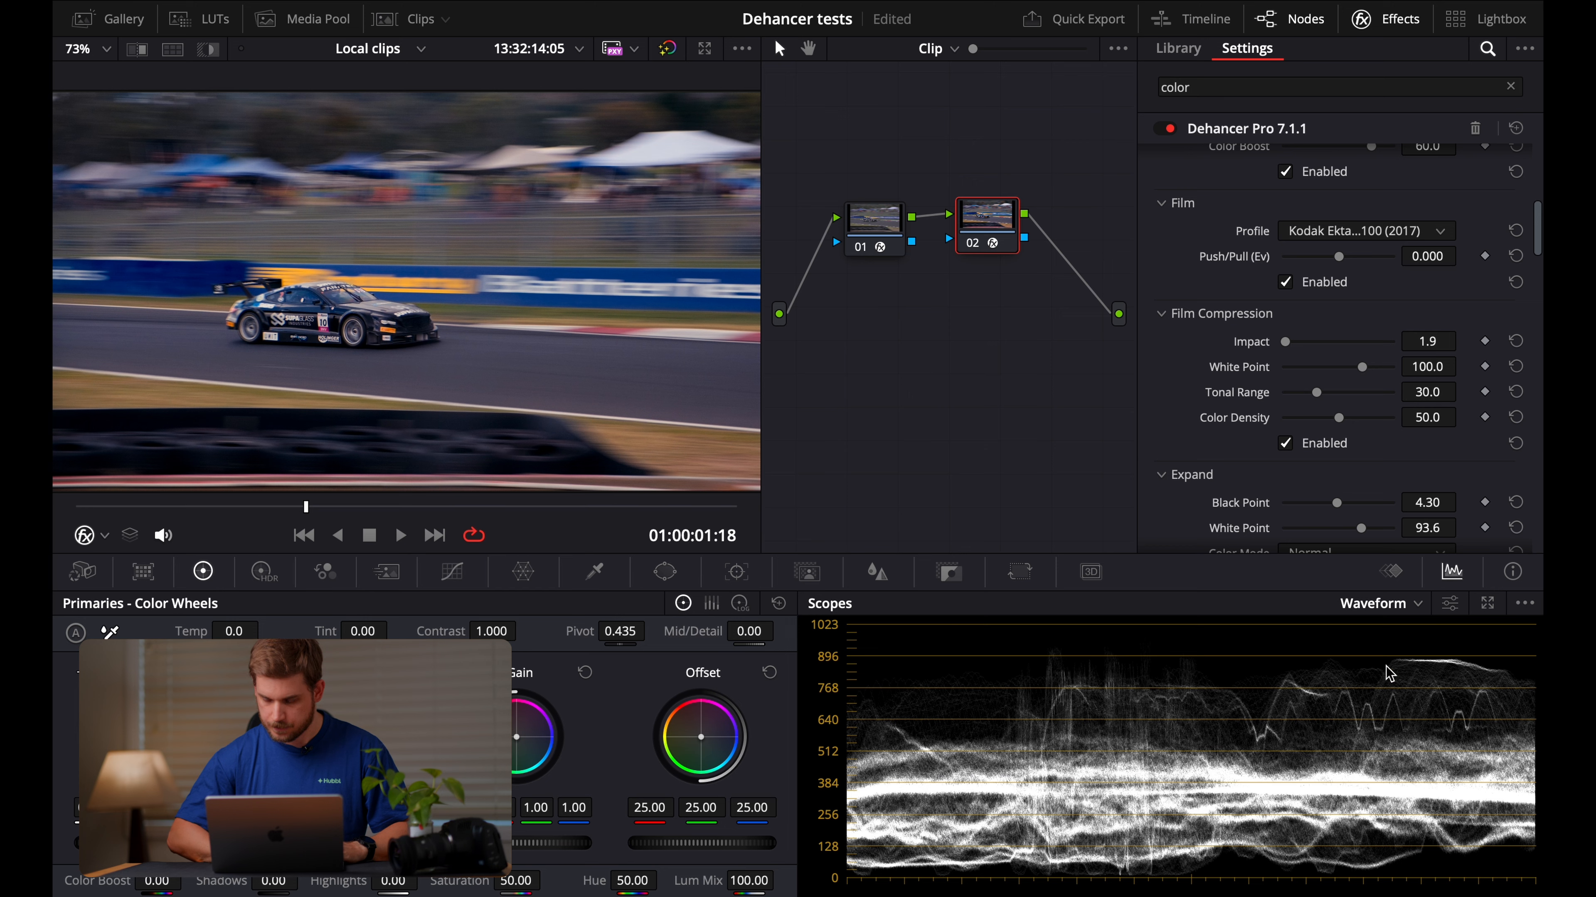
left_click_drag(1286, 345, 1319, 349)
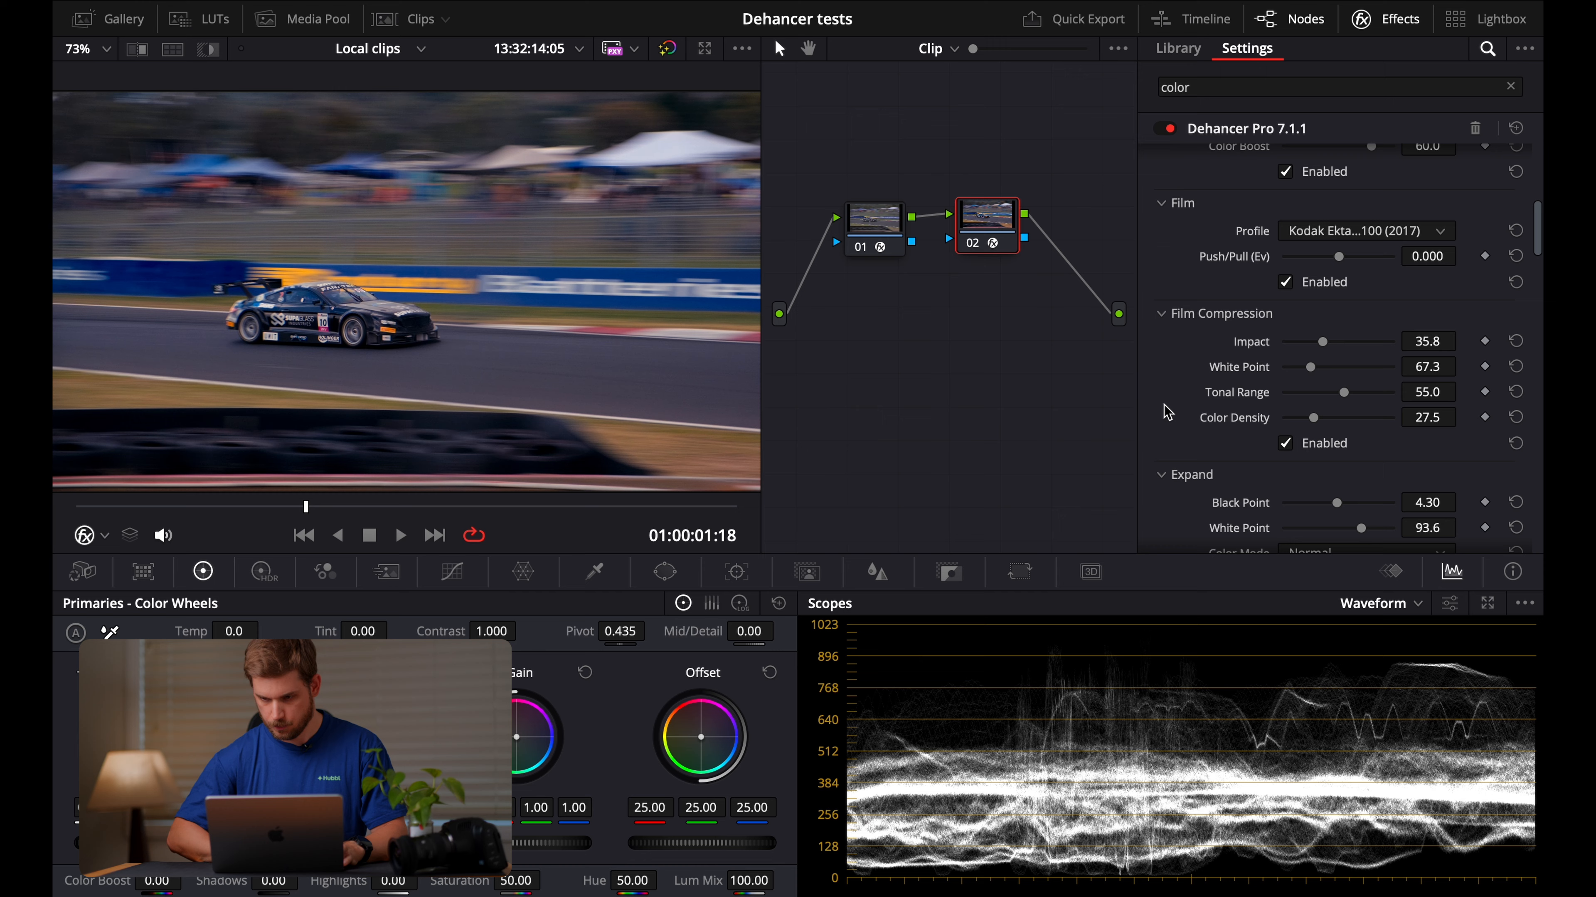
- Set the Color Head to Yellow-Blue -2.3, Magenta-Green 4.2, Cyan-Red 2.3, Shadows Tone 4.6 and Highlights Tone -8.3
scroll(1167, 412, "down", 6)
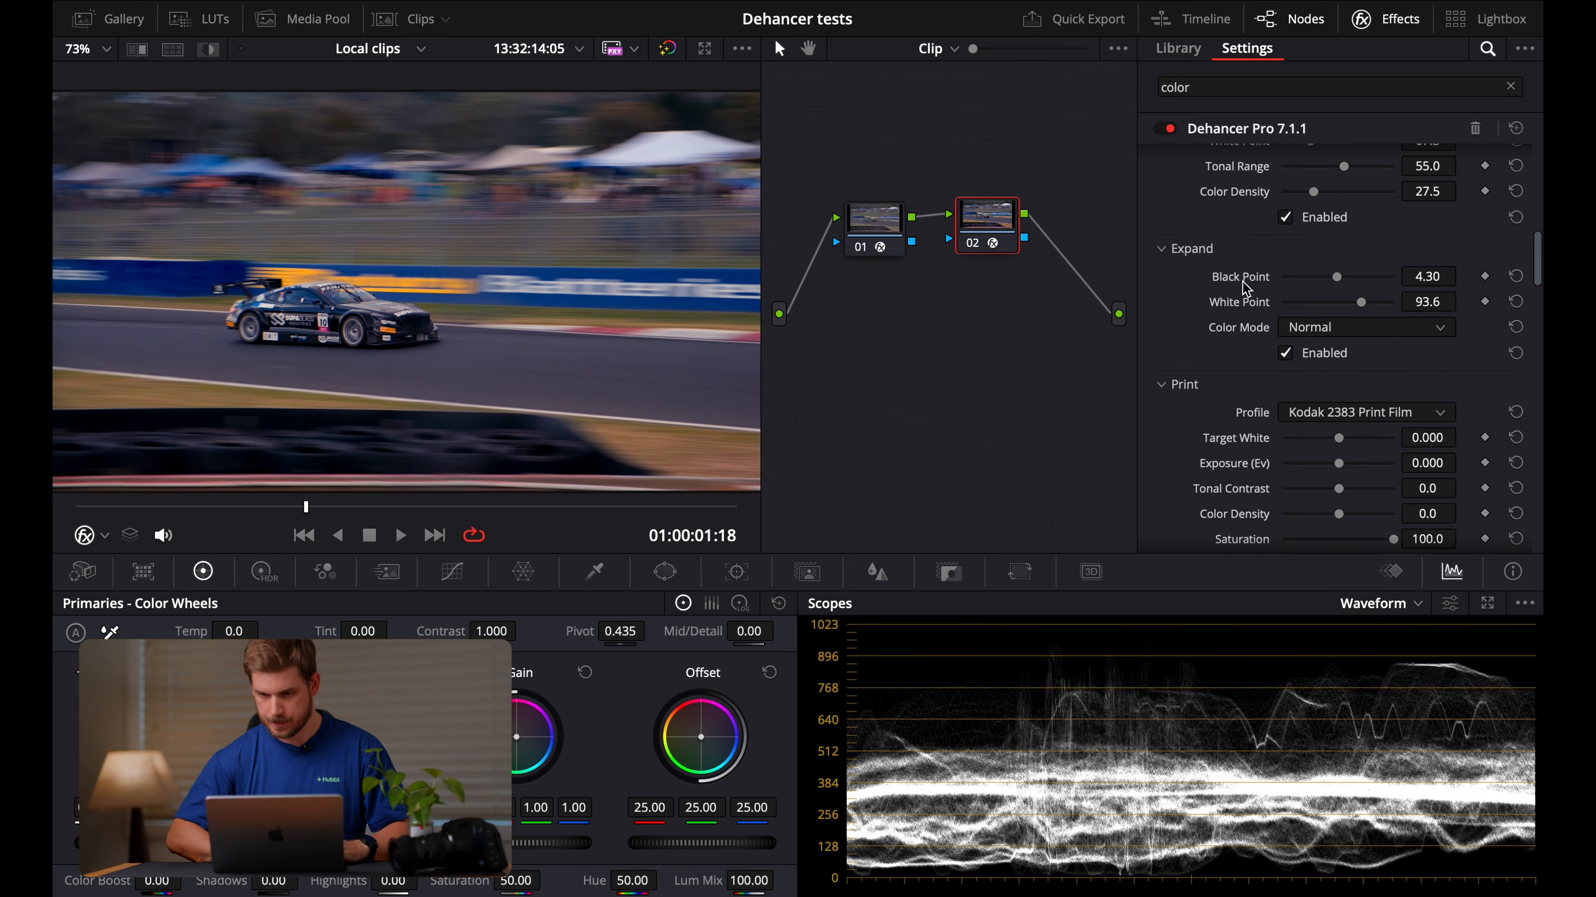
scroll(1240, 290, "down", 5)
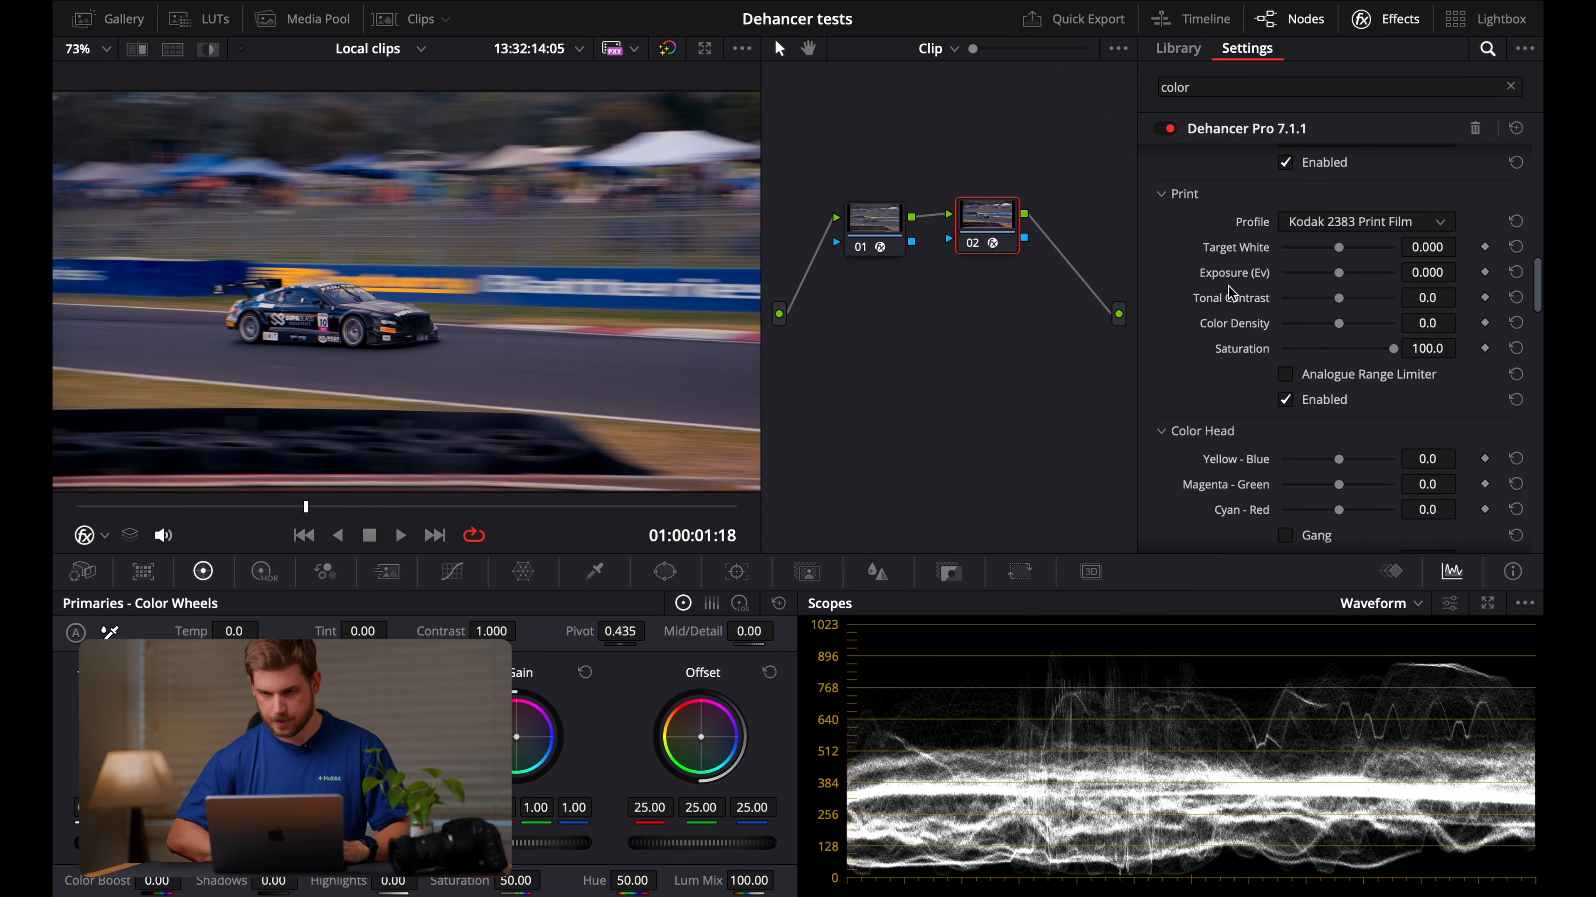
scroll(1231, 351, "down", 5)
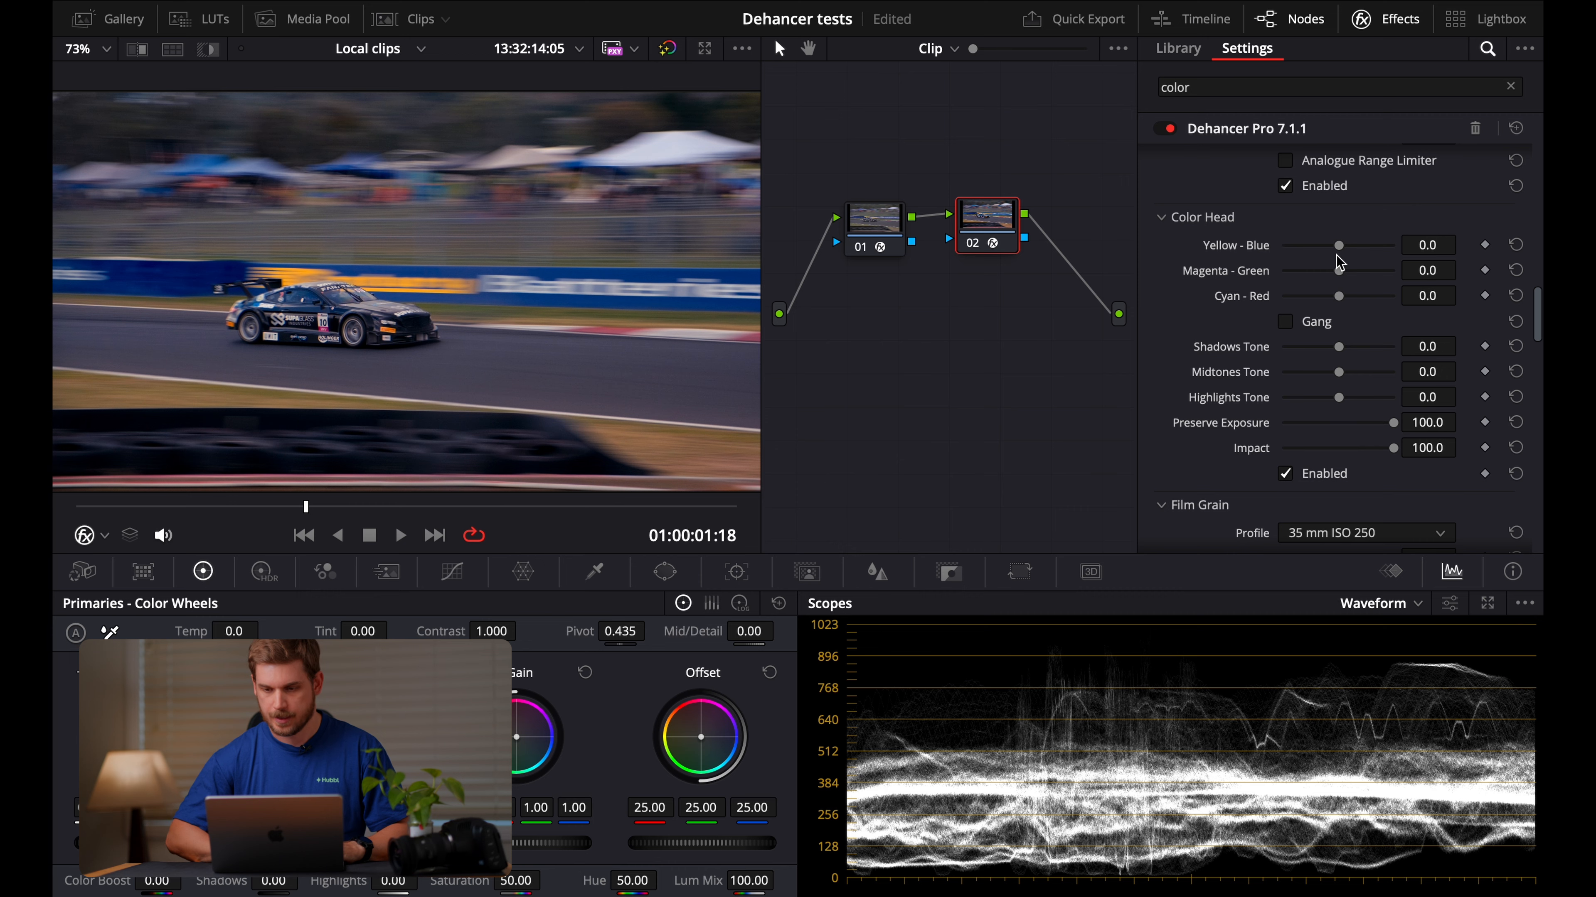
left_click_drag(1342, 254, 1344, 309)
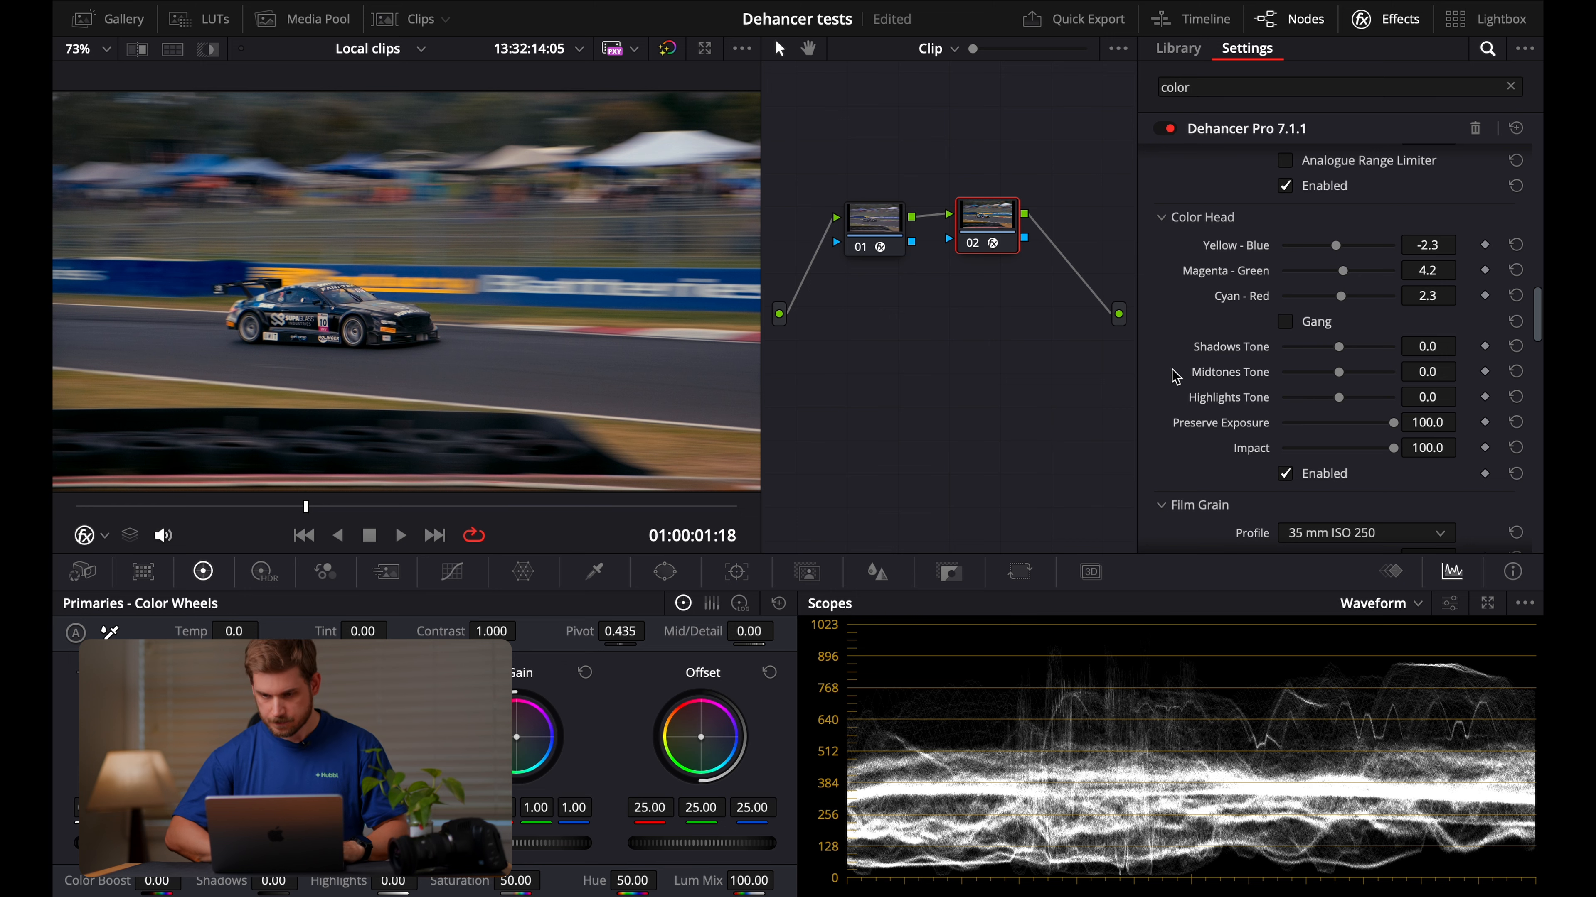
scroll(1173, 364, "down", 3)
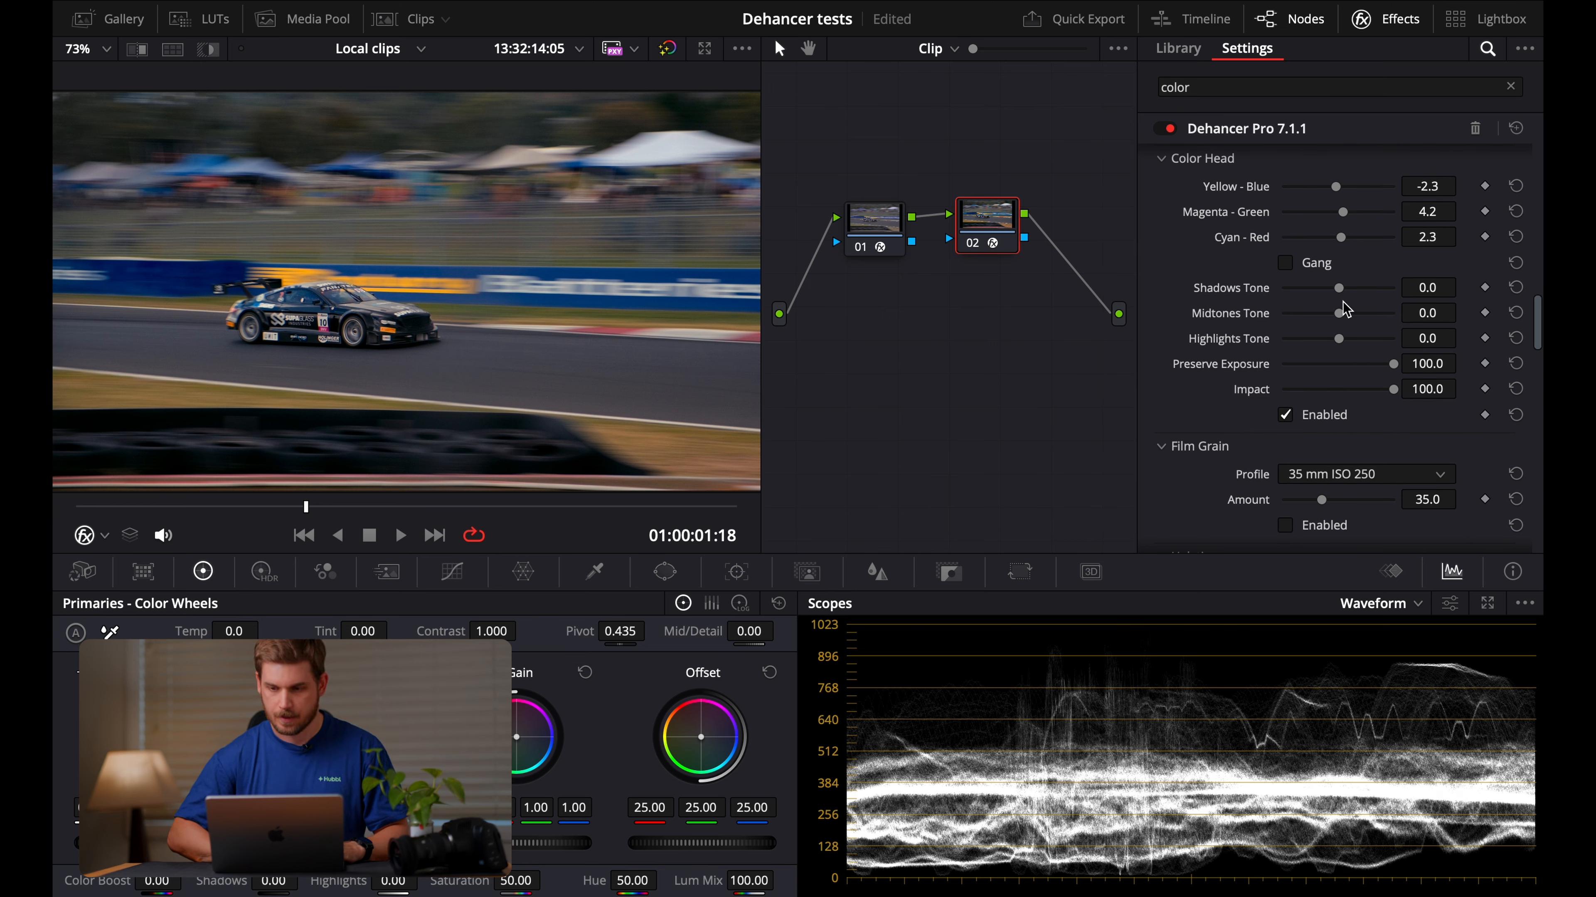
scroll(1287, 283, "down", 10)
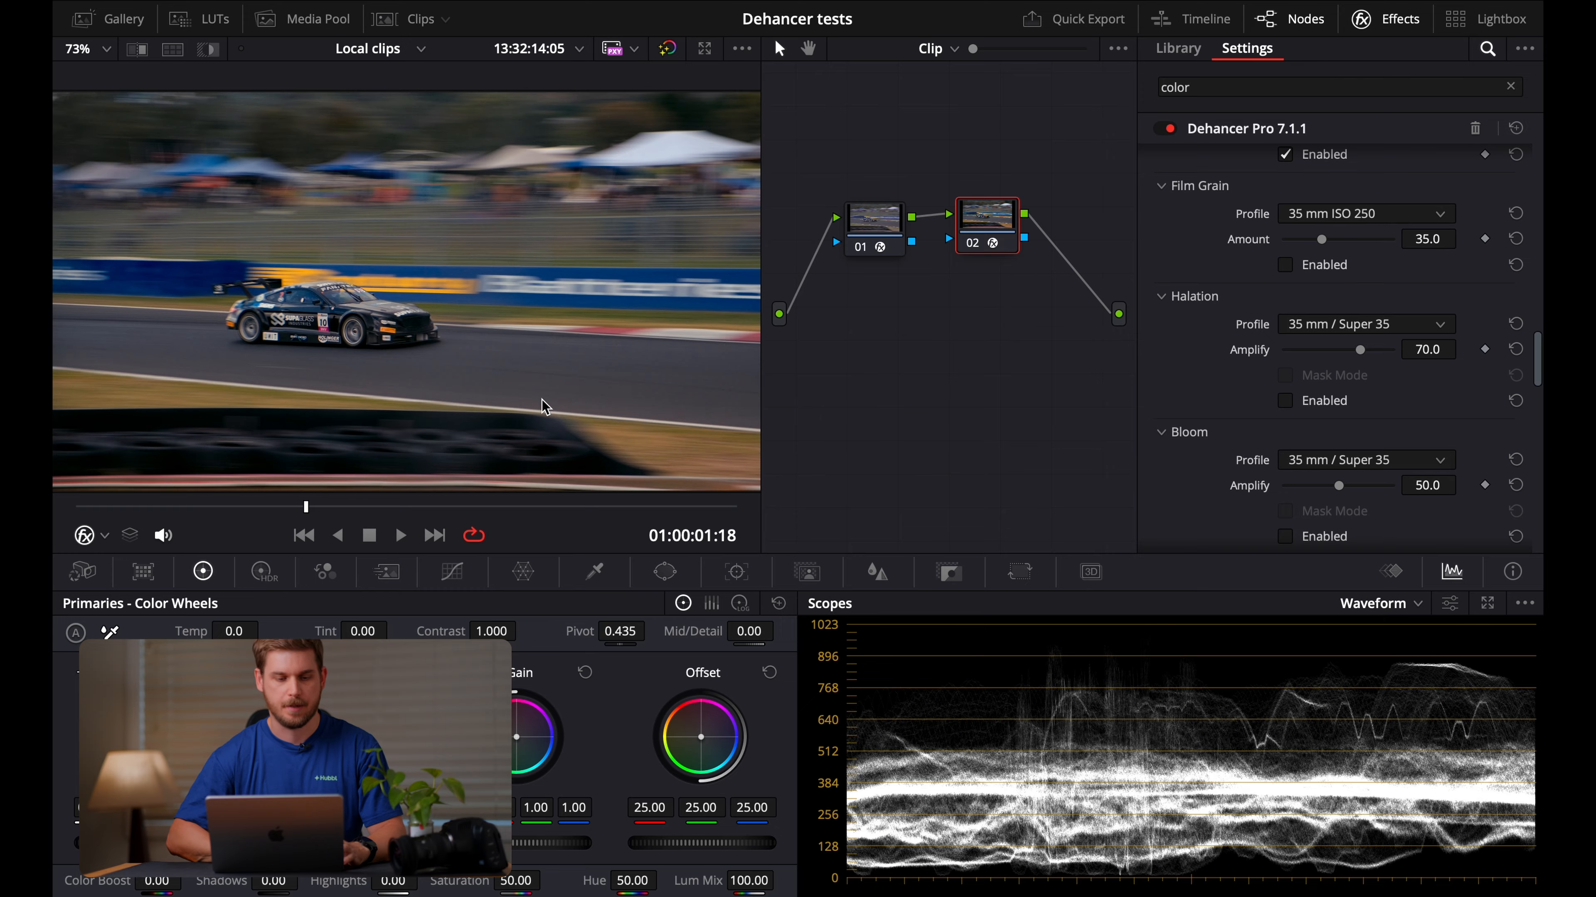
- Enable Film Grain, Halation and Bloom, playing the clip before and after to compare playback speed
key("space")
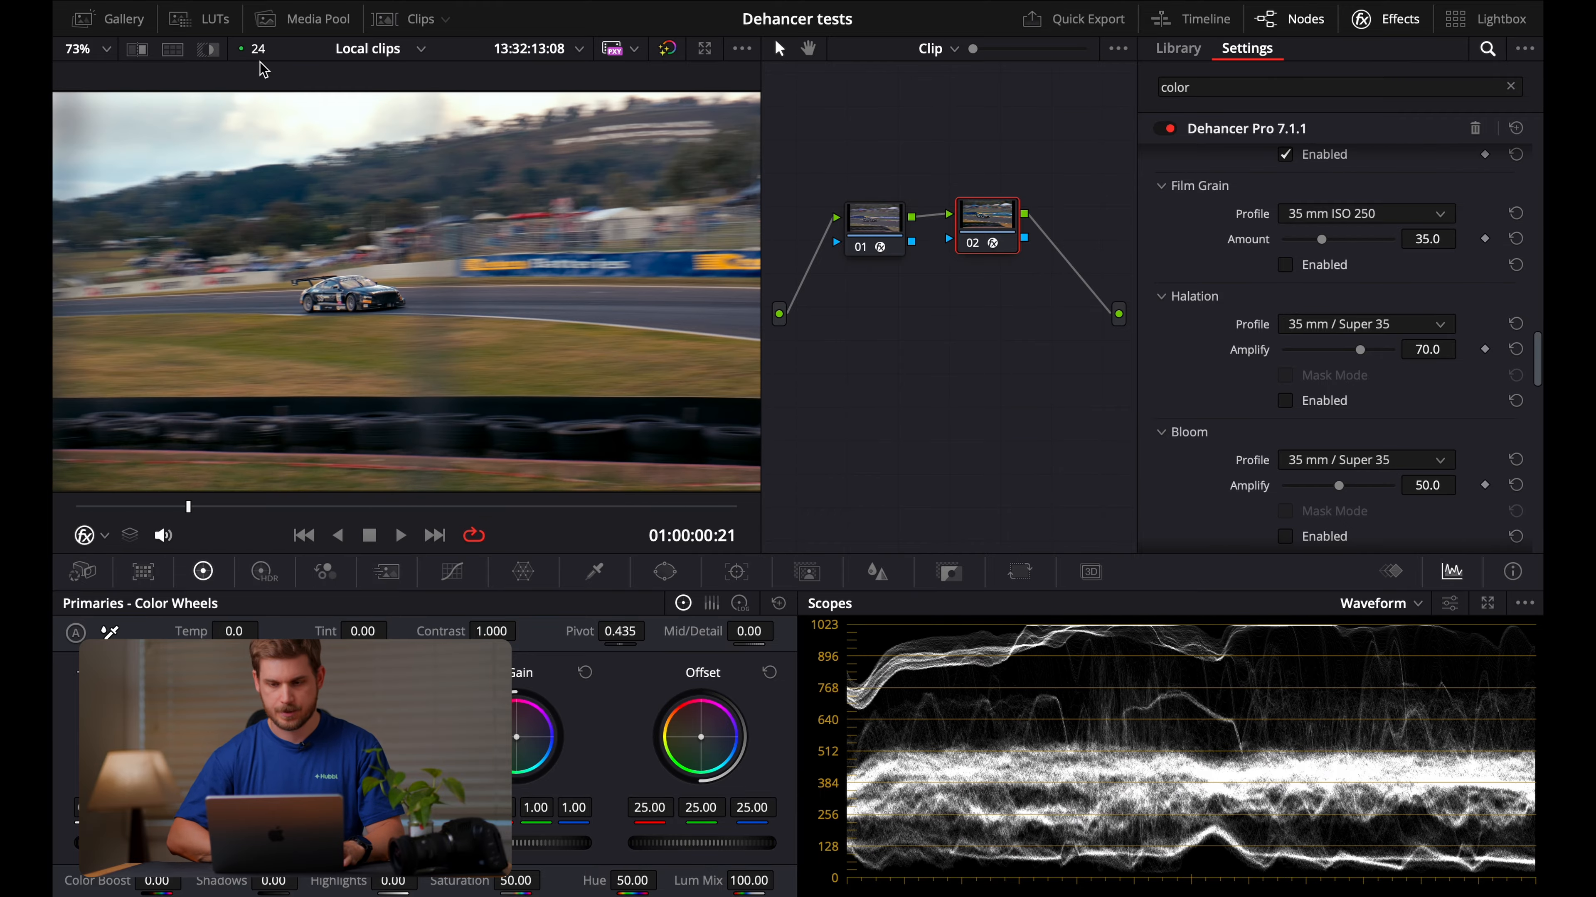
left_click(1286, 266)
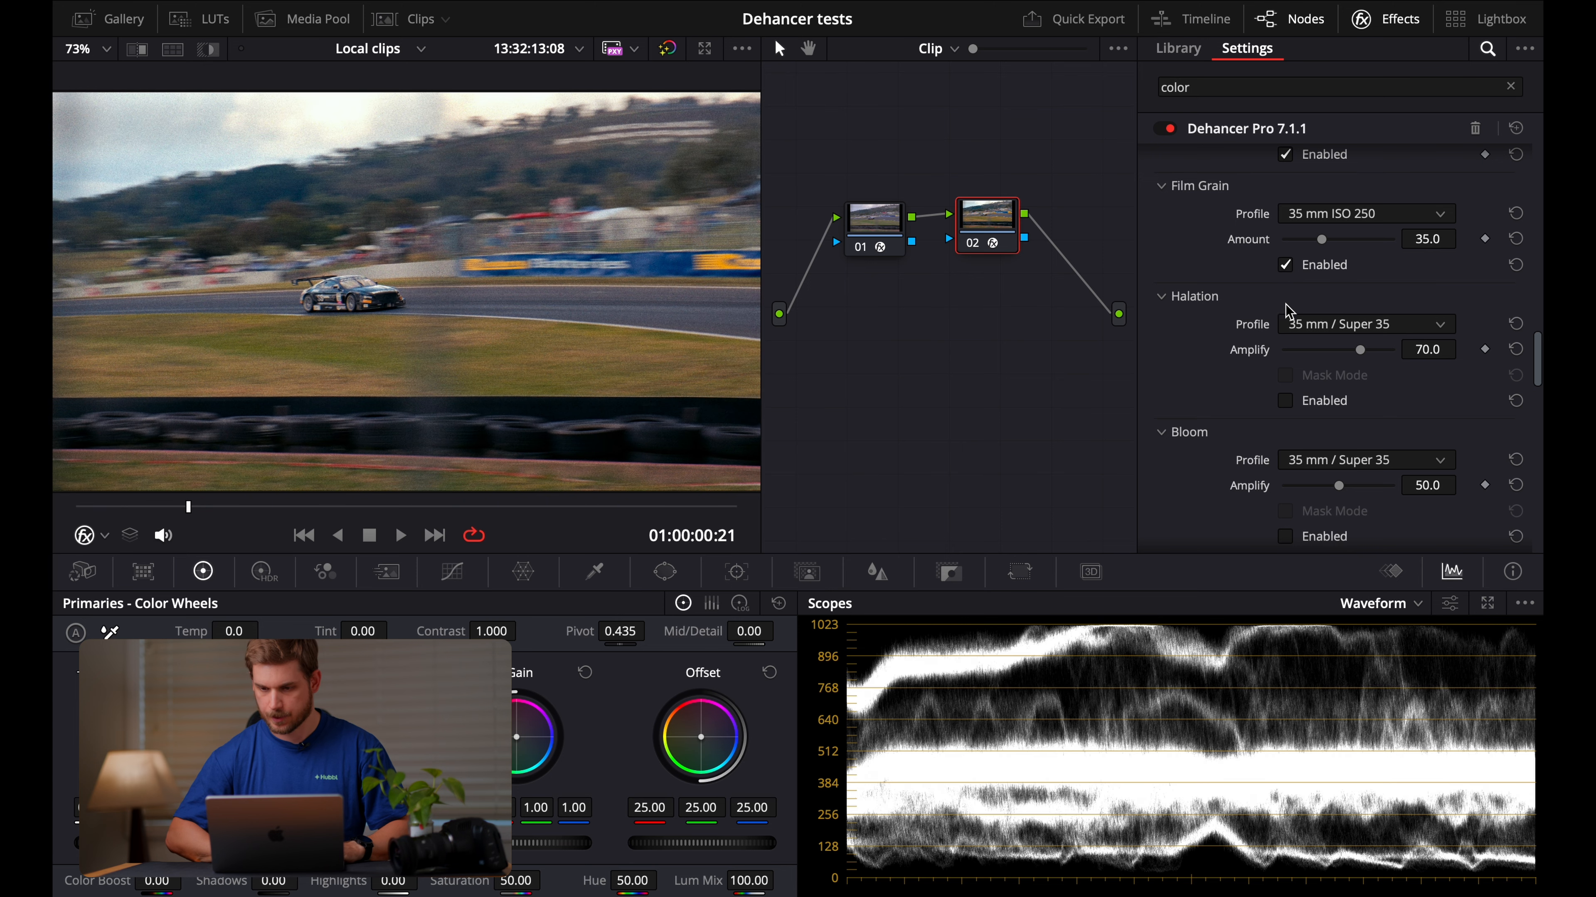
left_click(1285, 401)
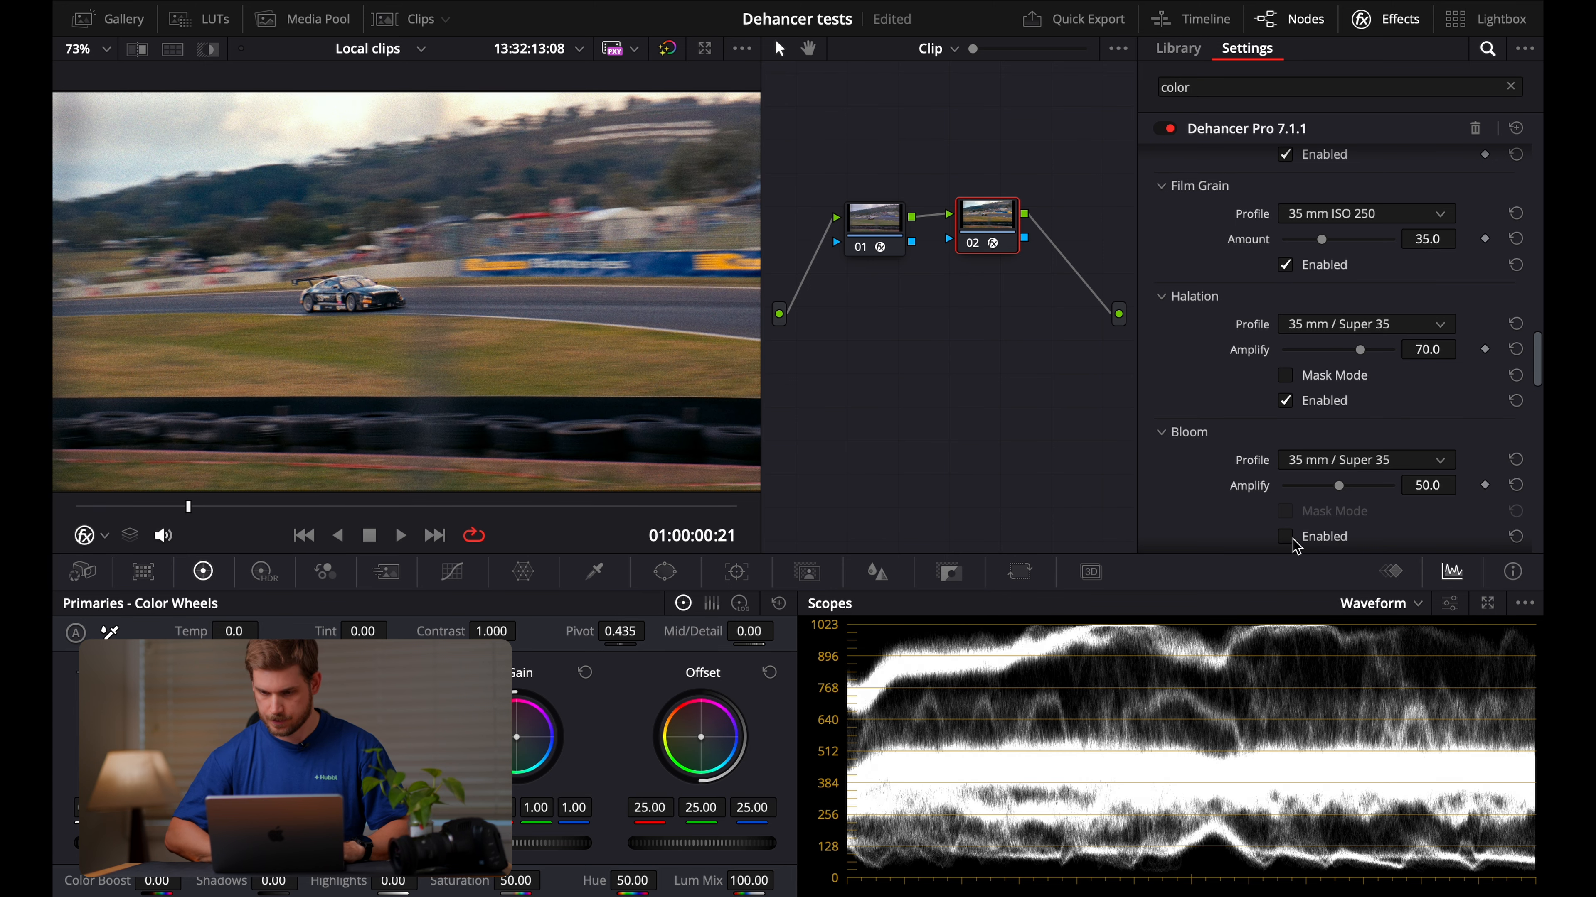
left_click(542, 541)
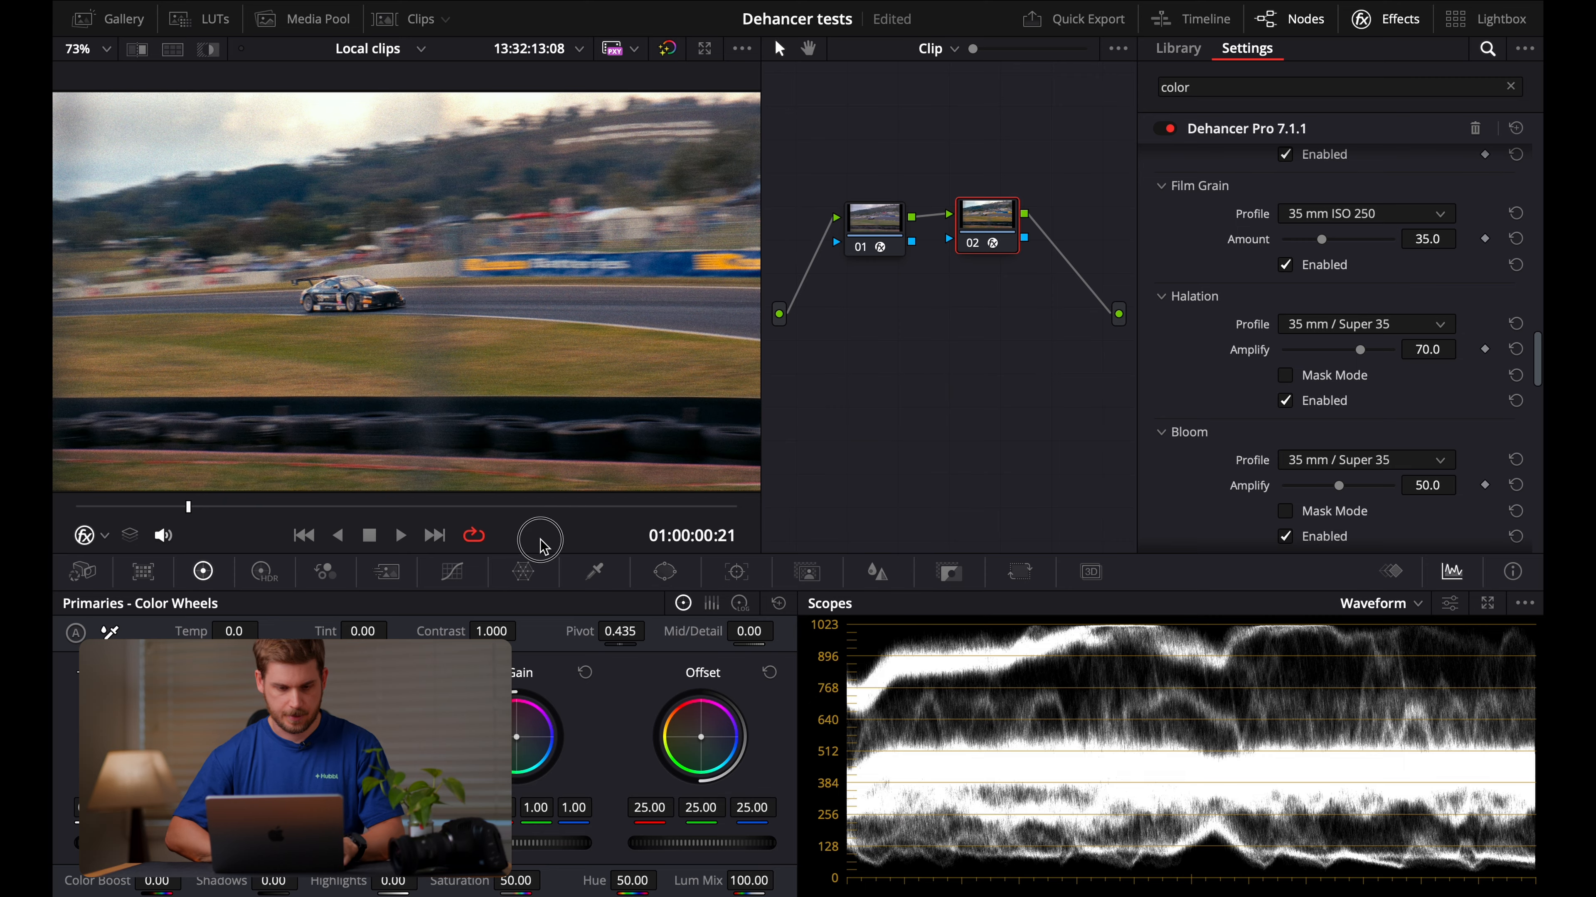
key("space")
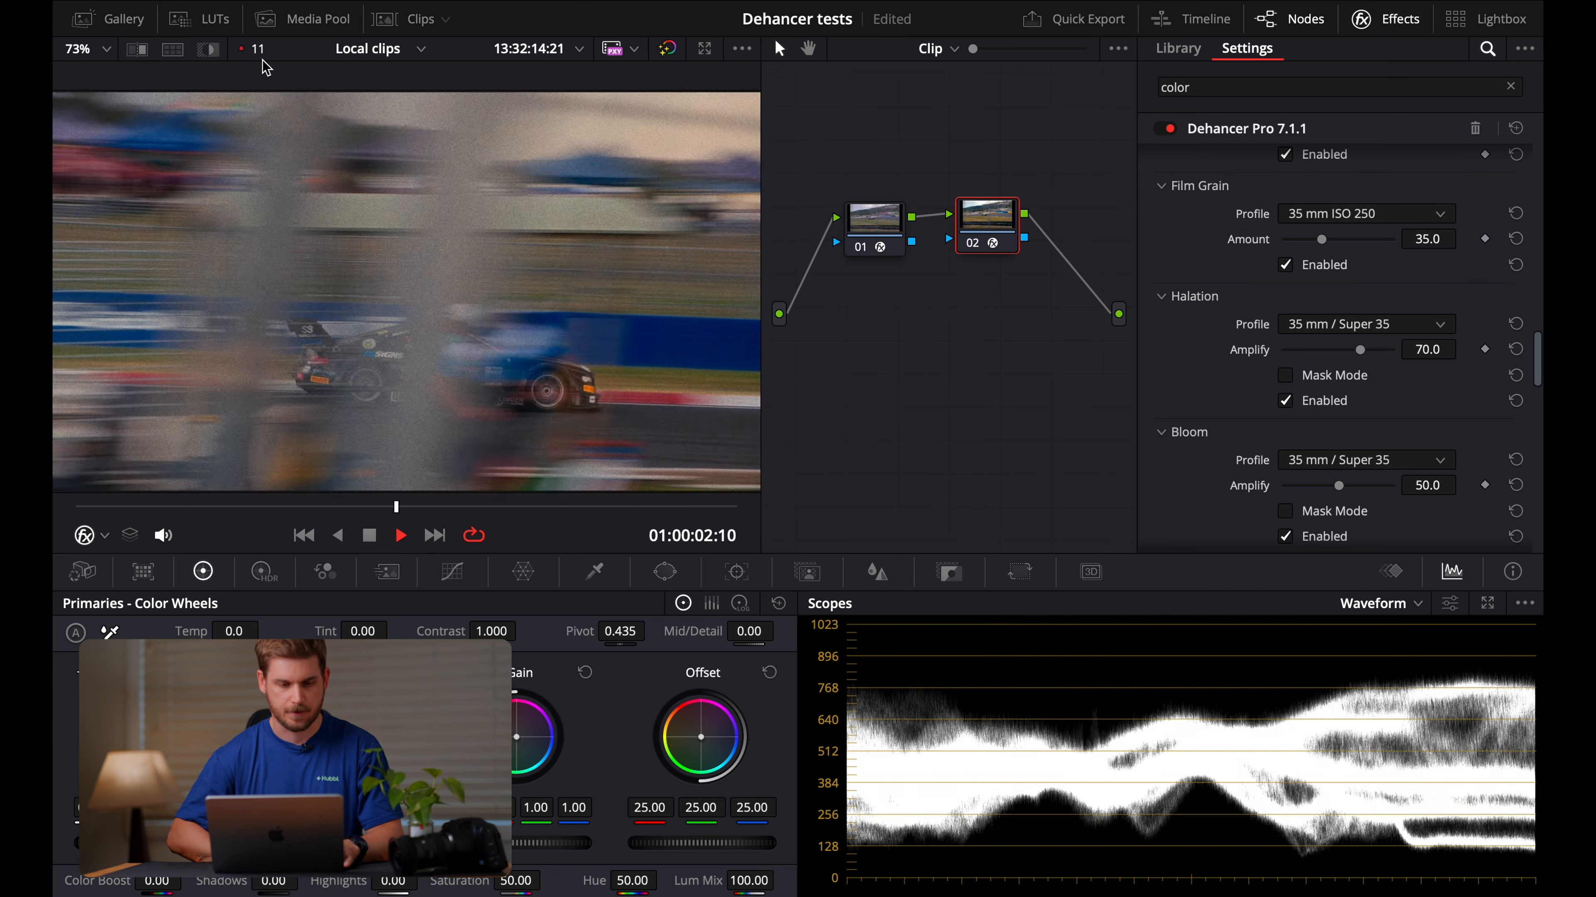
key("space")
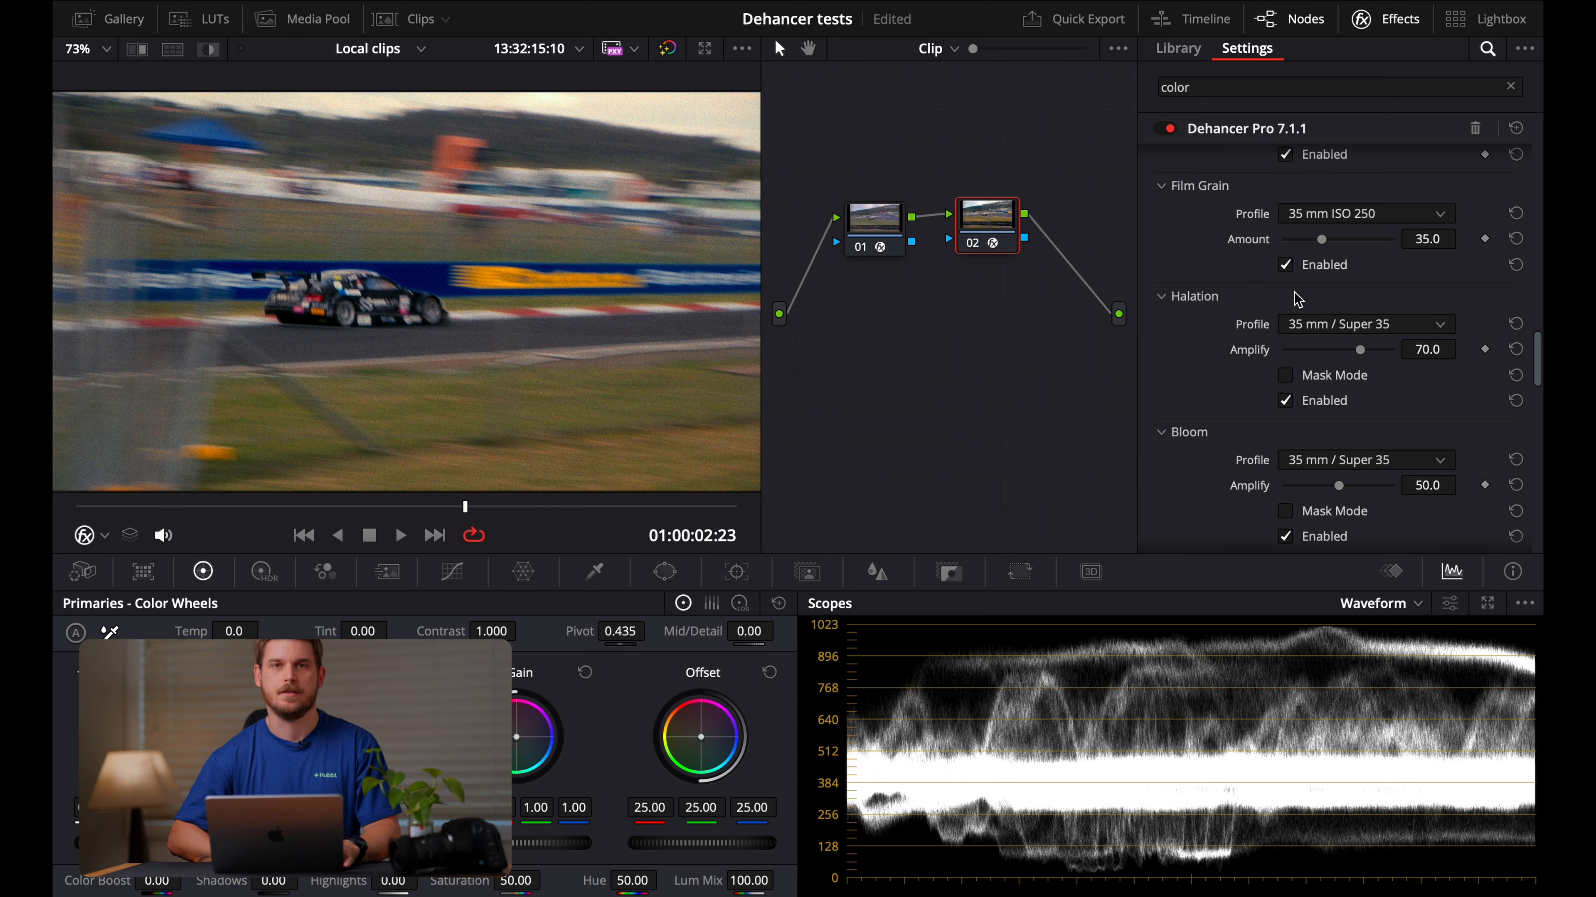
- Disable the Halation and Bloom effects
scroll(1298, 299, "up", 5)
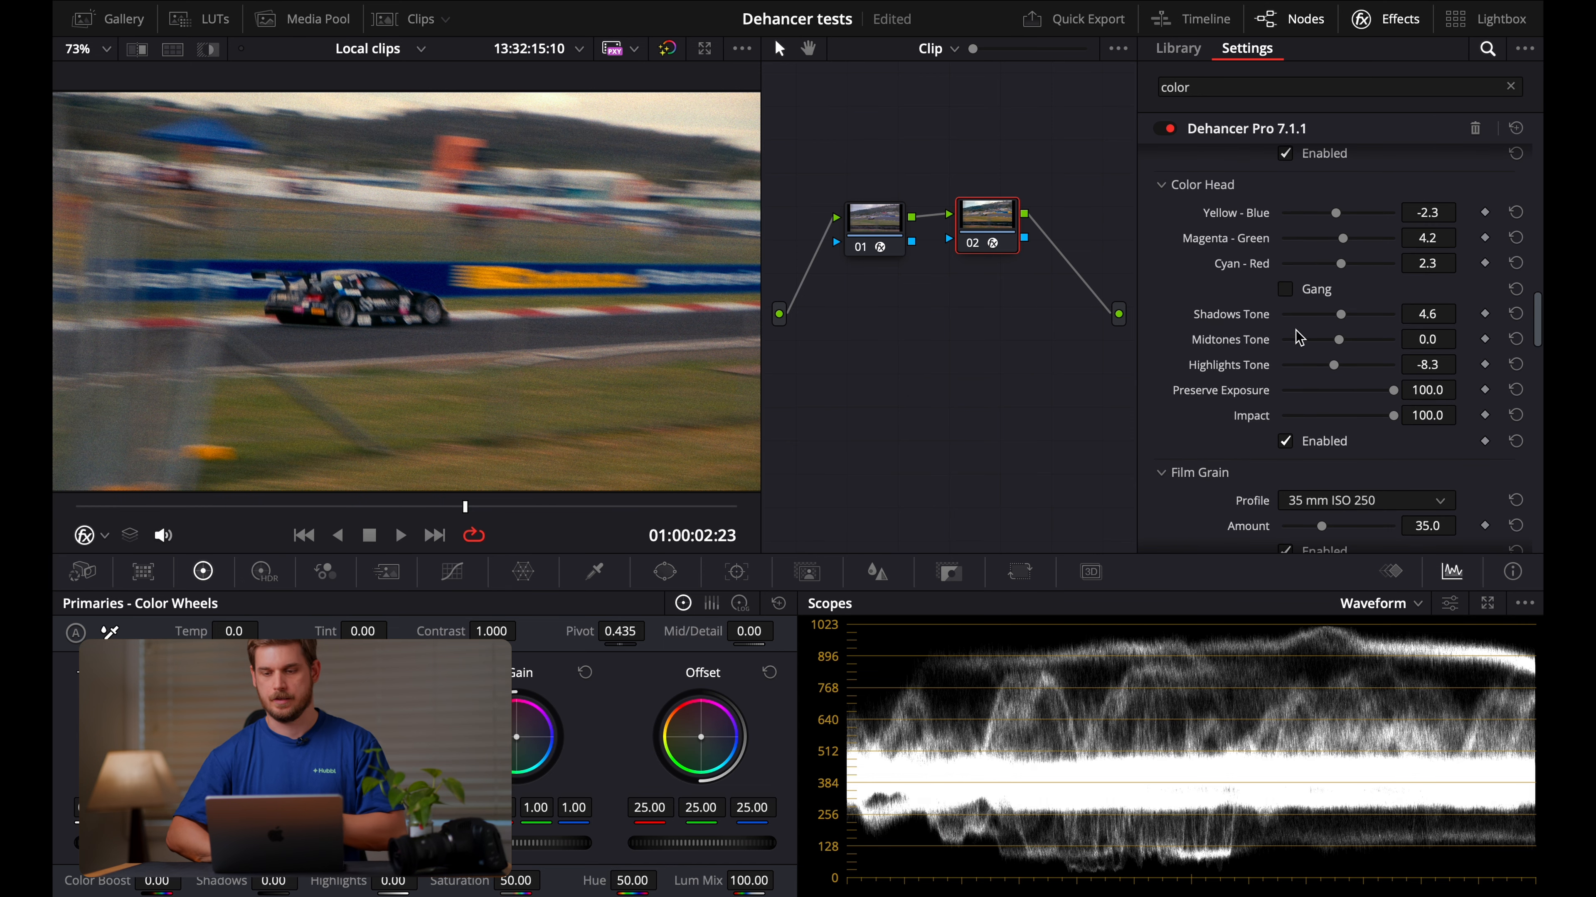
scroll(1276, 300, "down", 5)
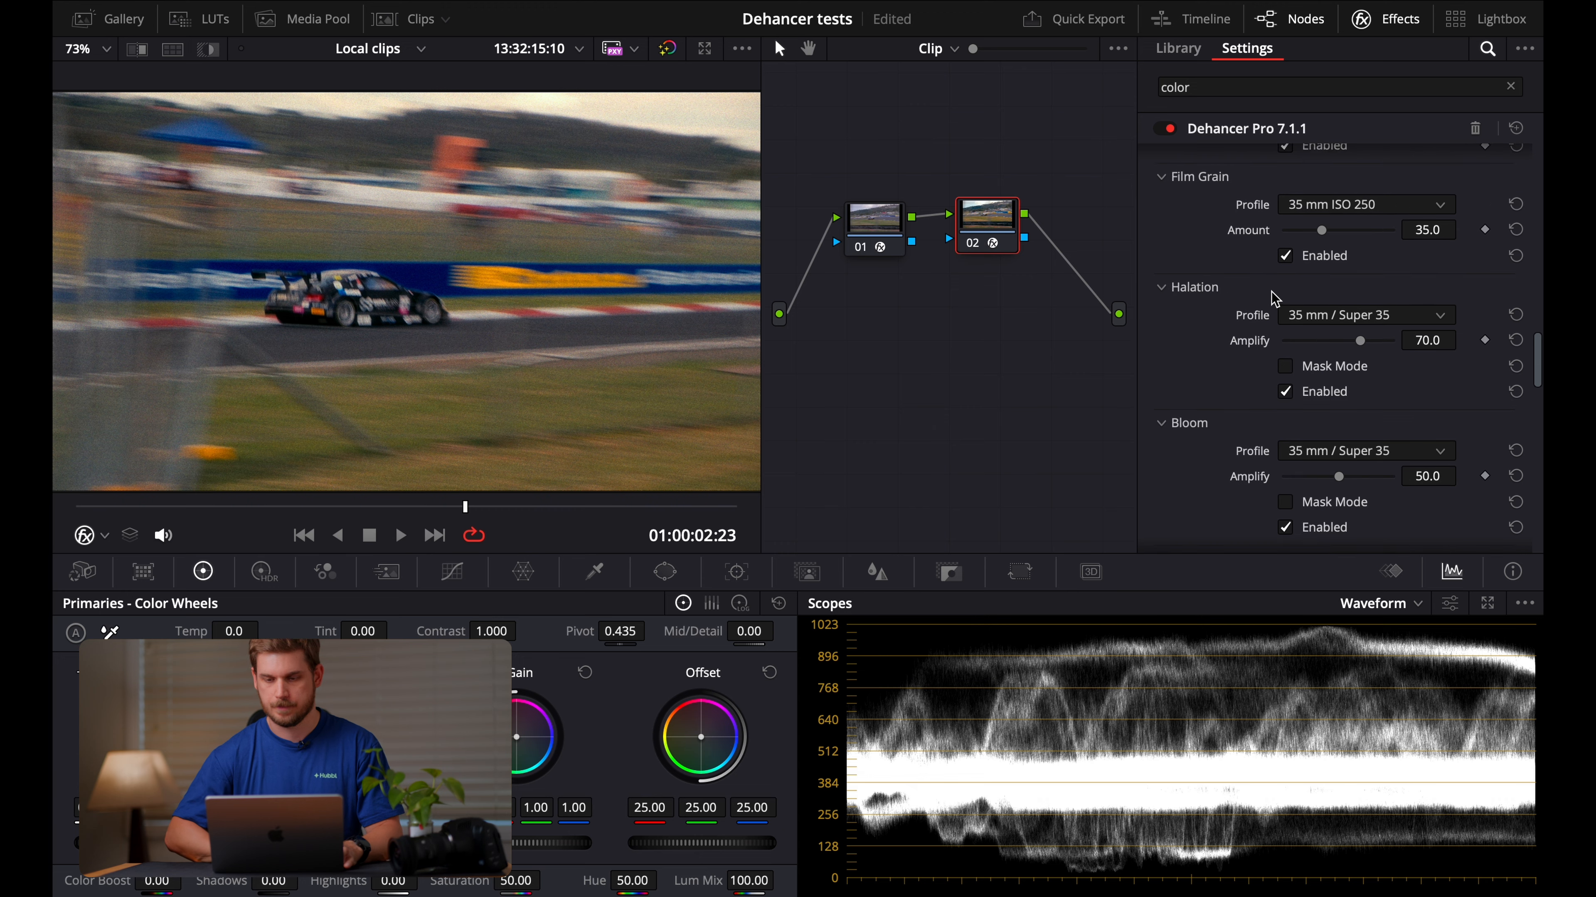
left_click(1284, 400)
left_click(1285, 536)
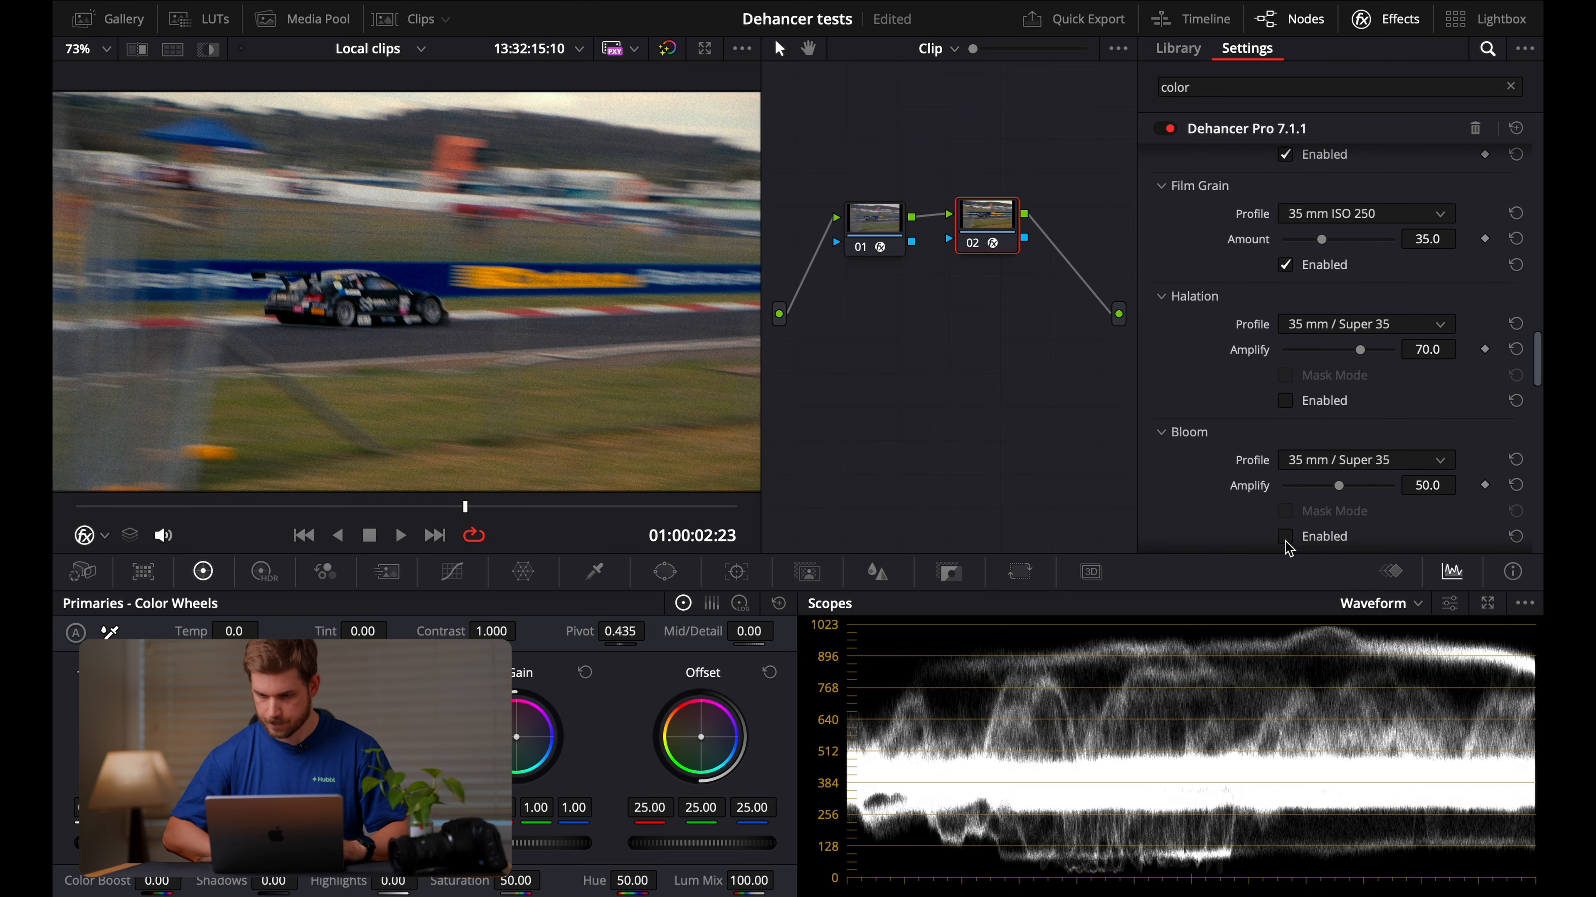
- Look through the available Film Grain profiles and choose 35 mm ISO 250
scroll(1189, 345, "down", 1)
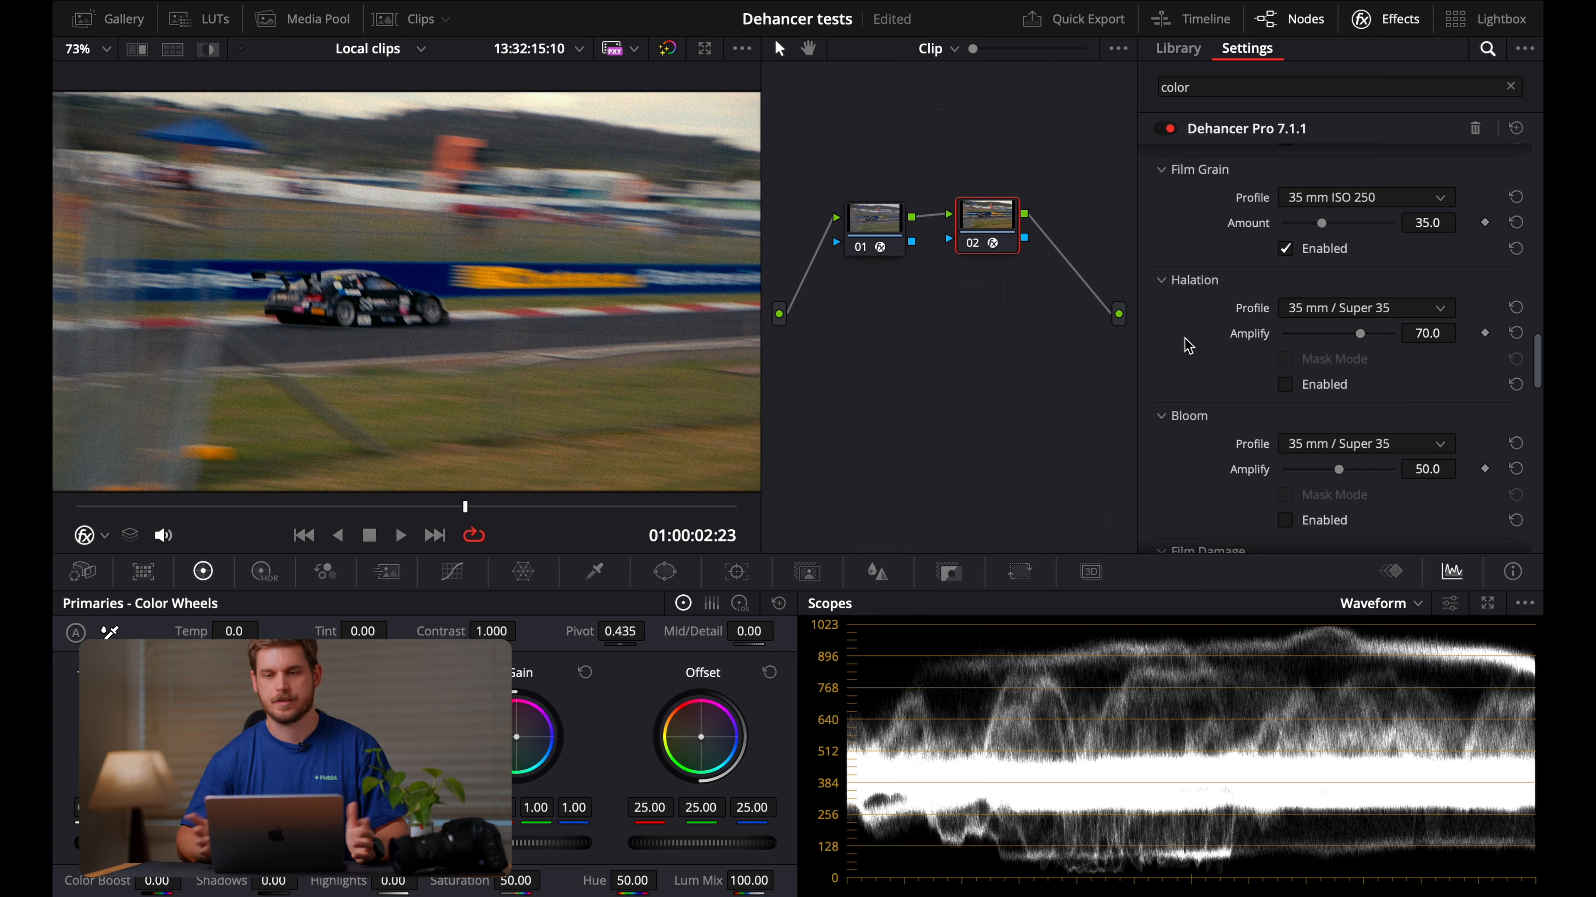
left_click(1327, 199)
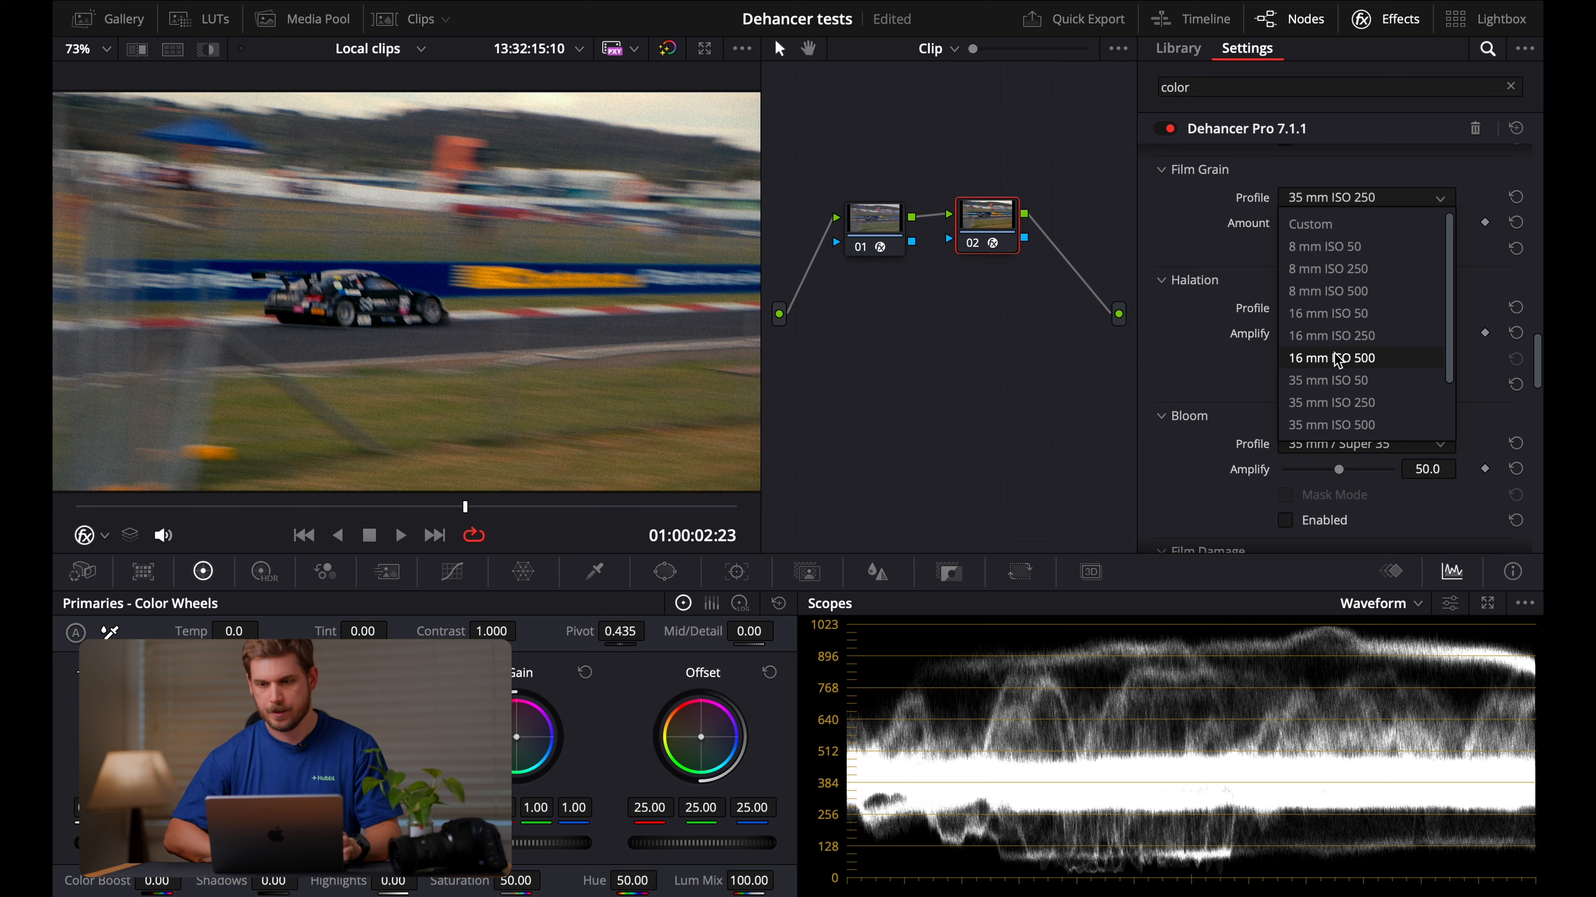
scroll(1338, 360, "down", 3)
scroll(1338, 361, "up", 3)
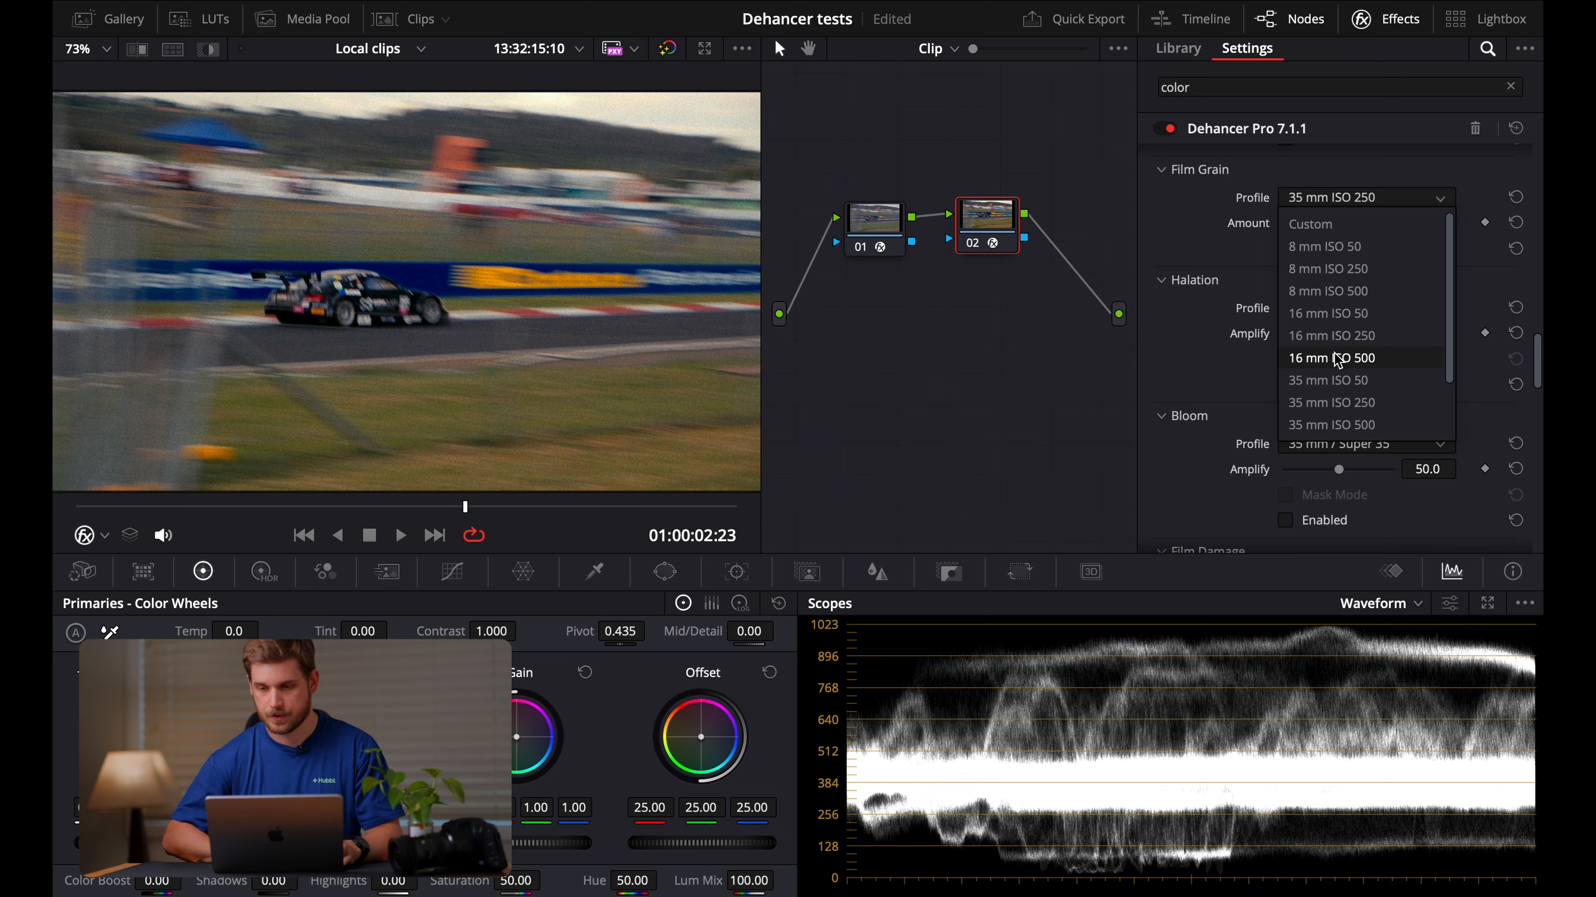
scroll(1331, 292, "down", 2)
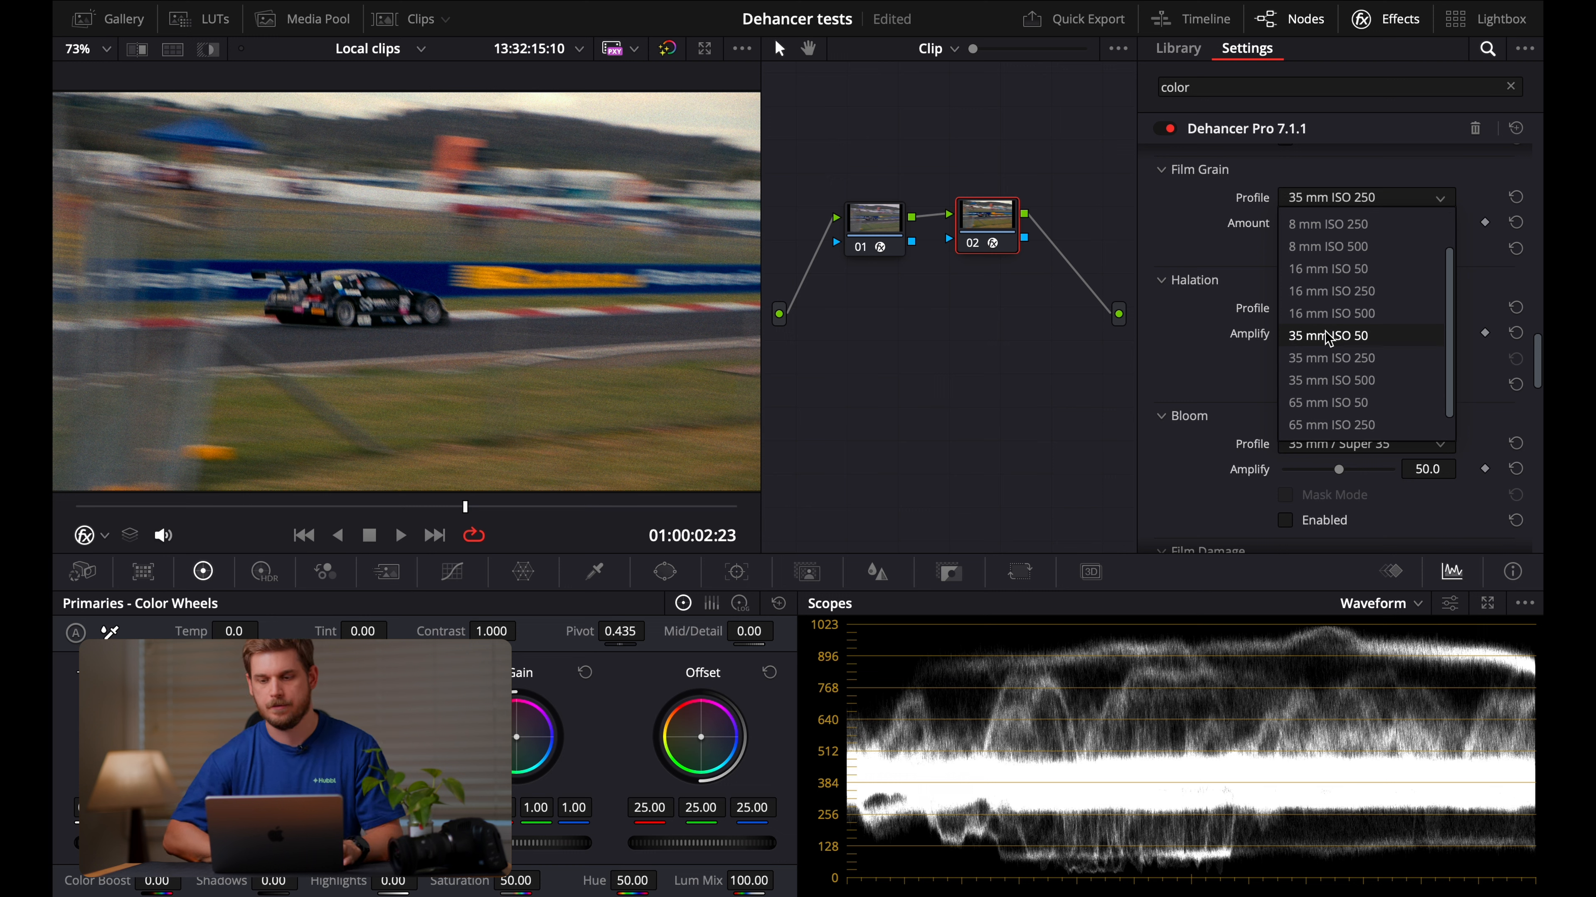
left_click(1328, 362)
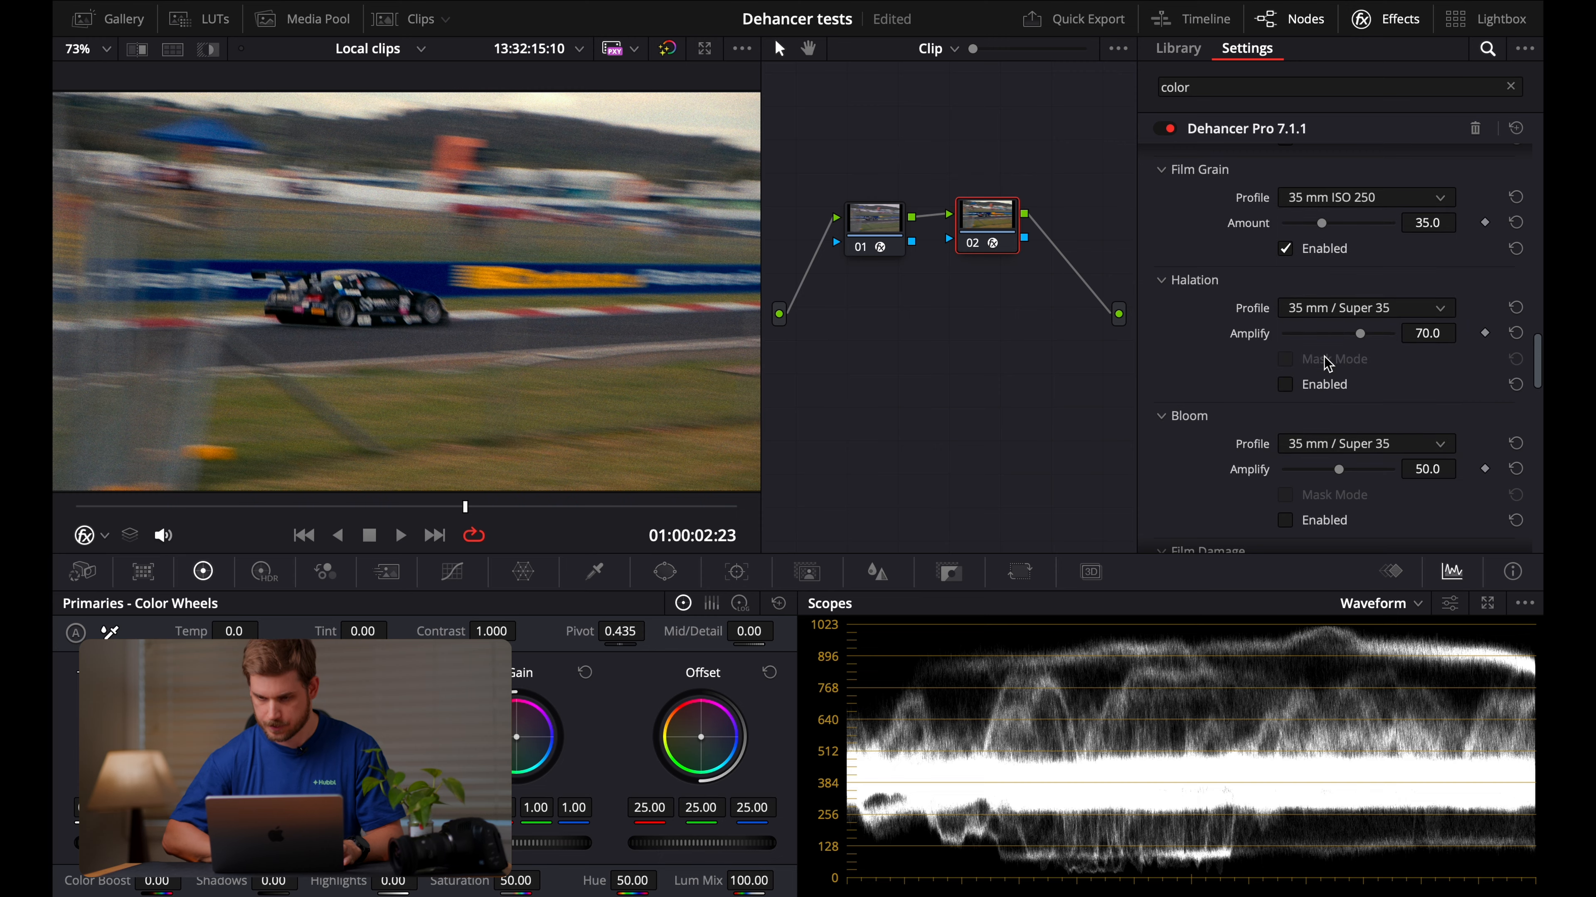
- Set the grain Amount to 29.4 and use the Custom profile with Size 16.96, Film Resolution 50.5 and Shadows 23.0
left_click_drag(1327, 227, 1354, 231)
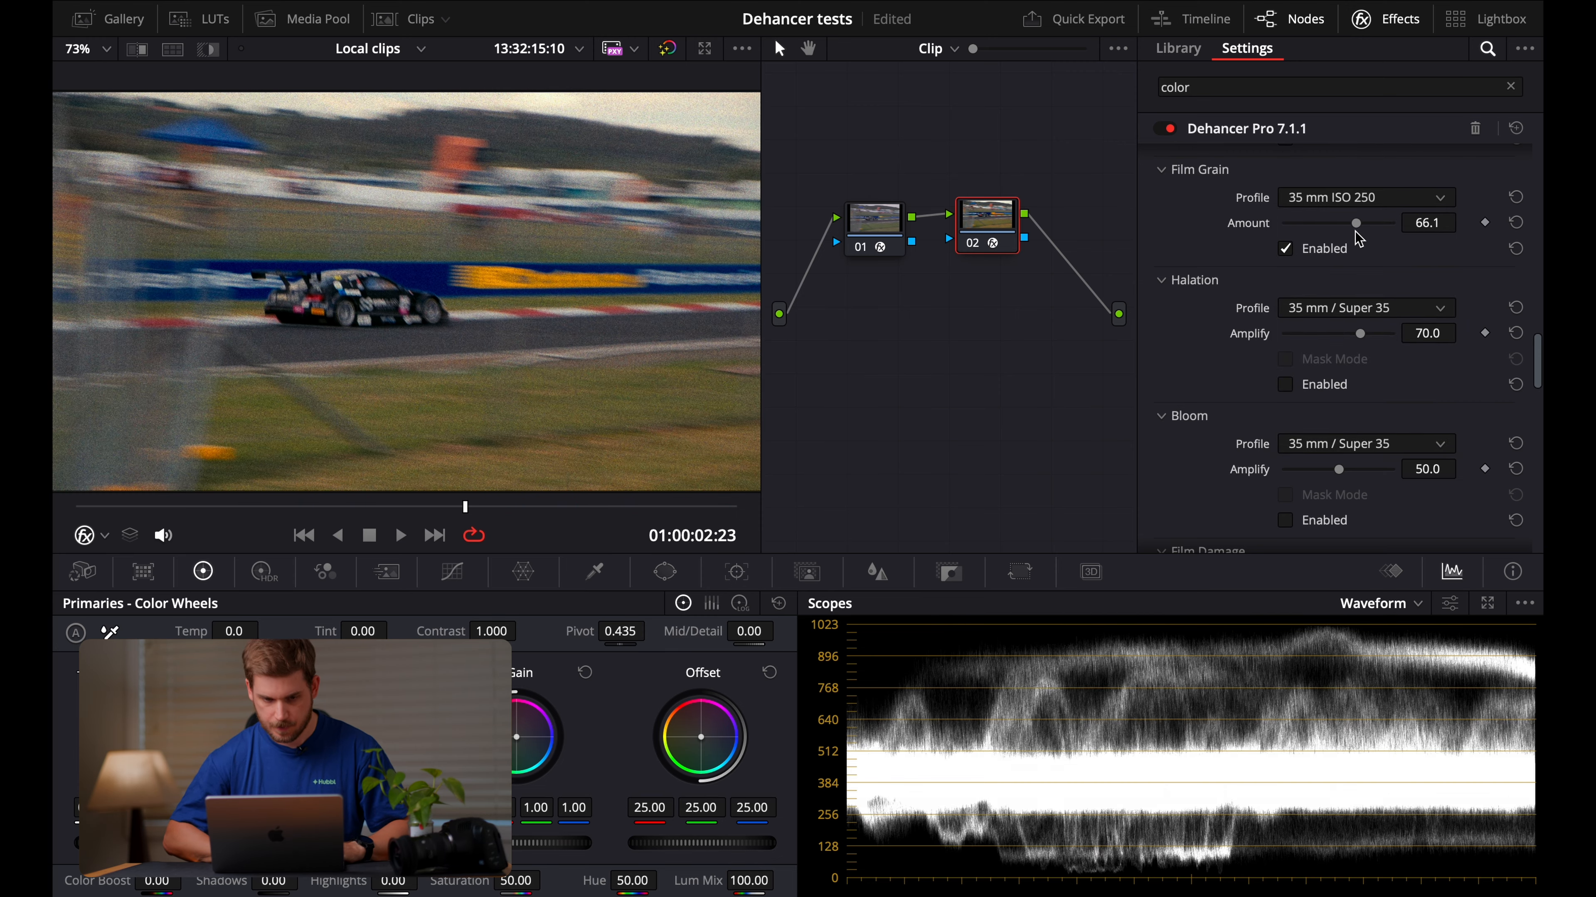
left_click_drag(1354, 226, 1315, 230)
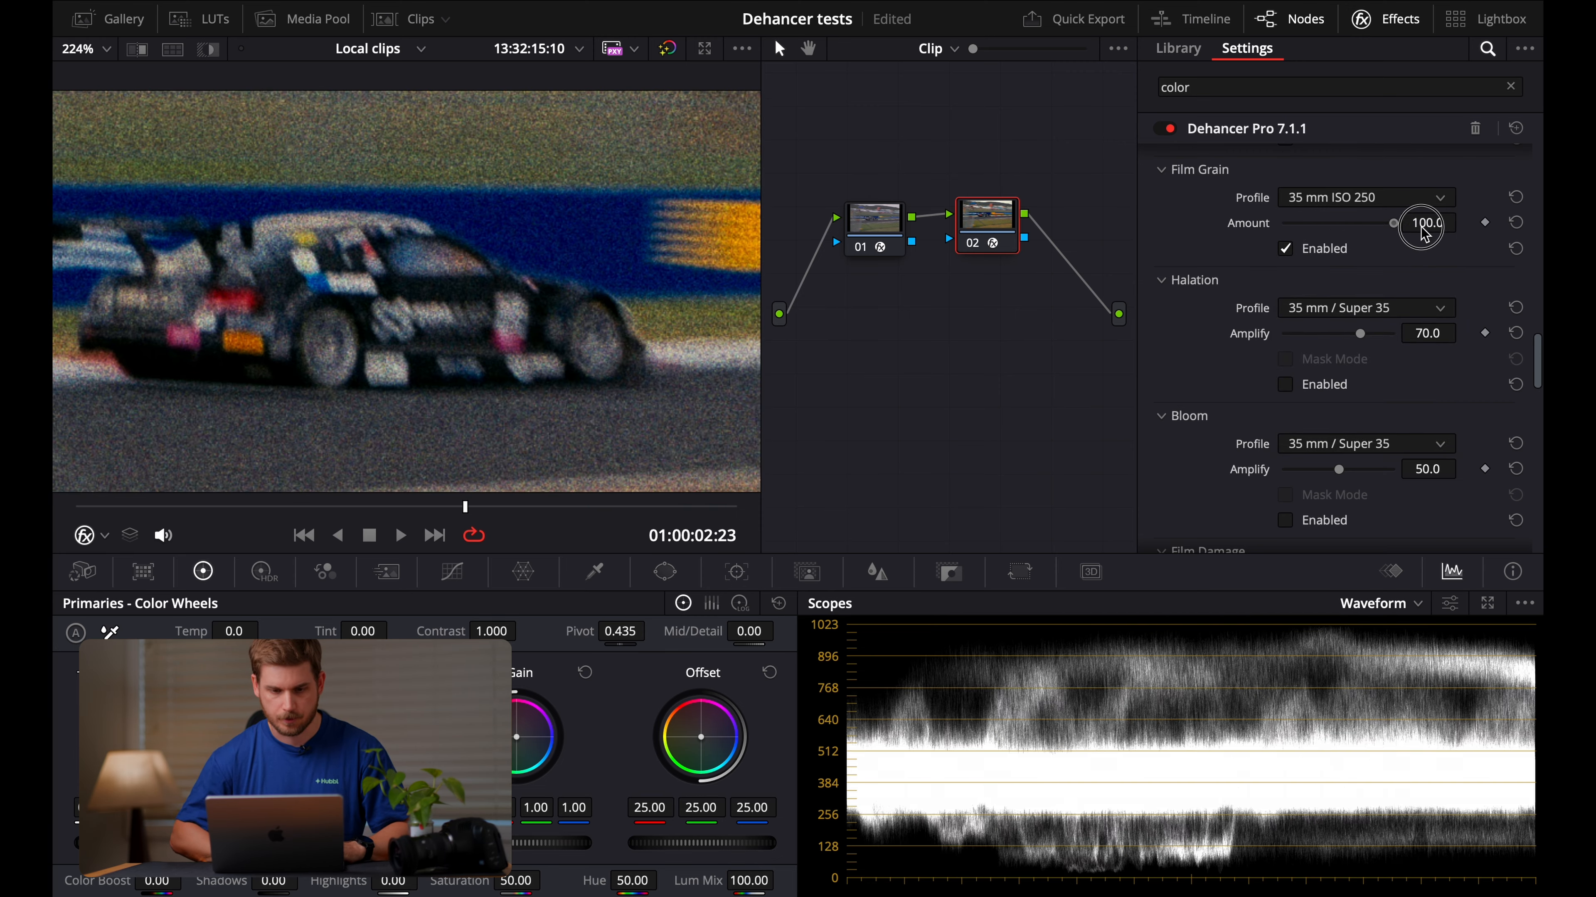
left_click(1319, 197)
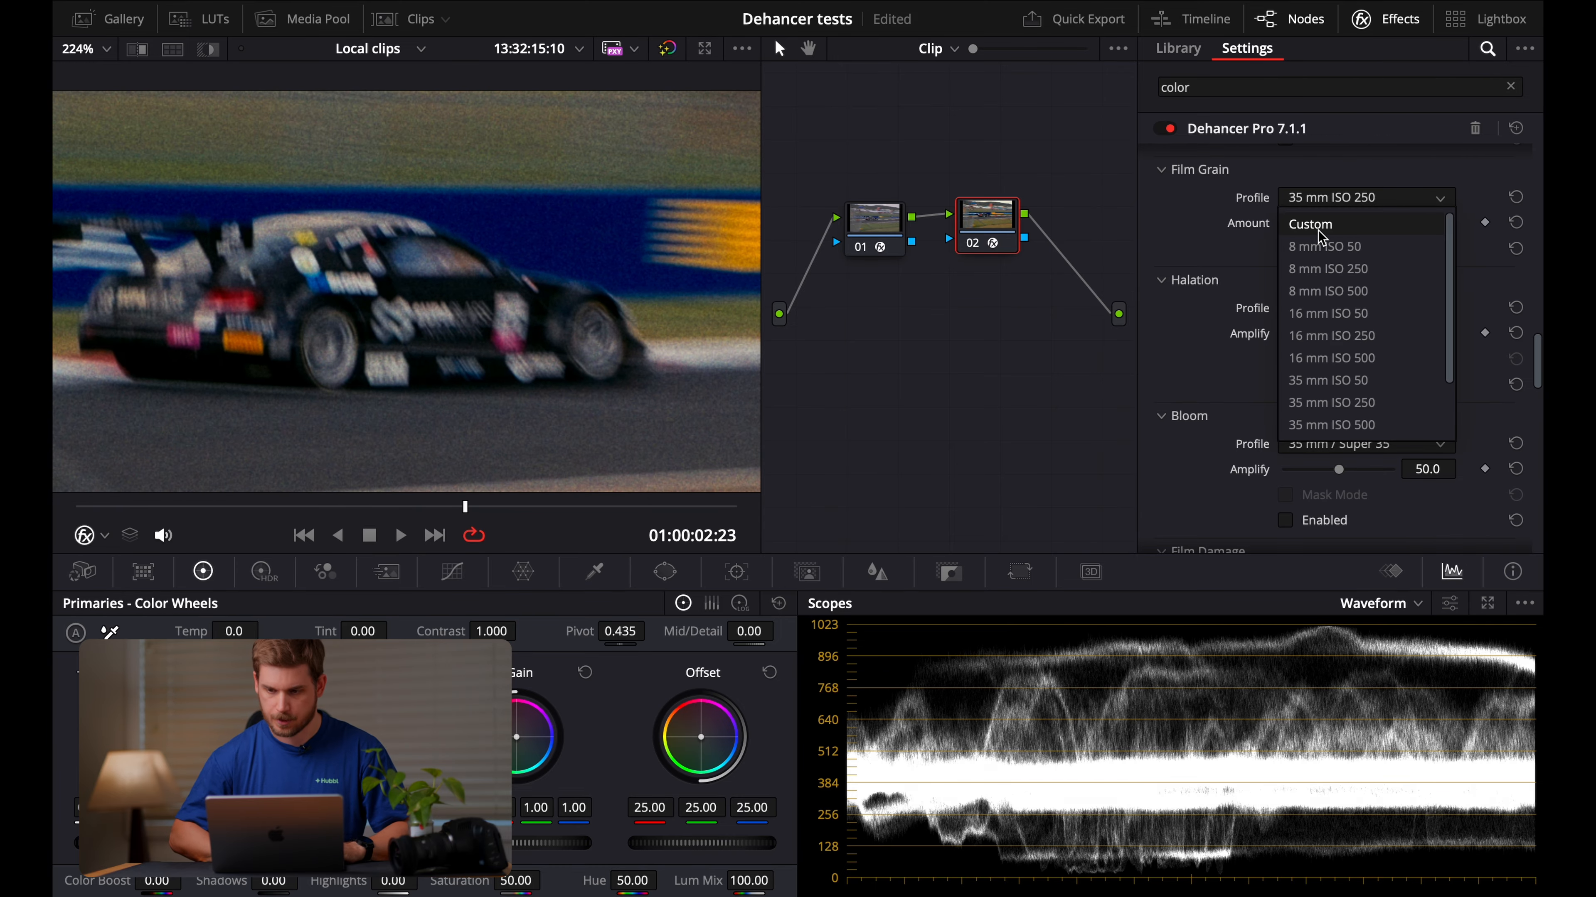
left_click(1322, 237)
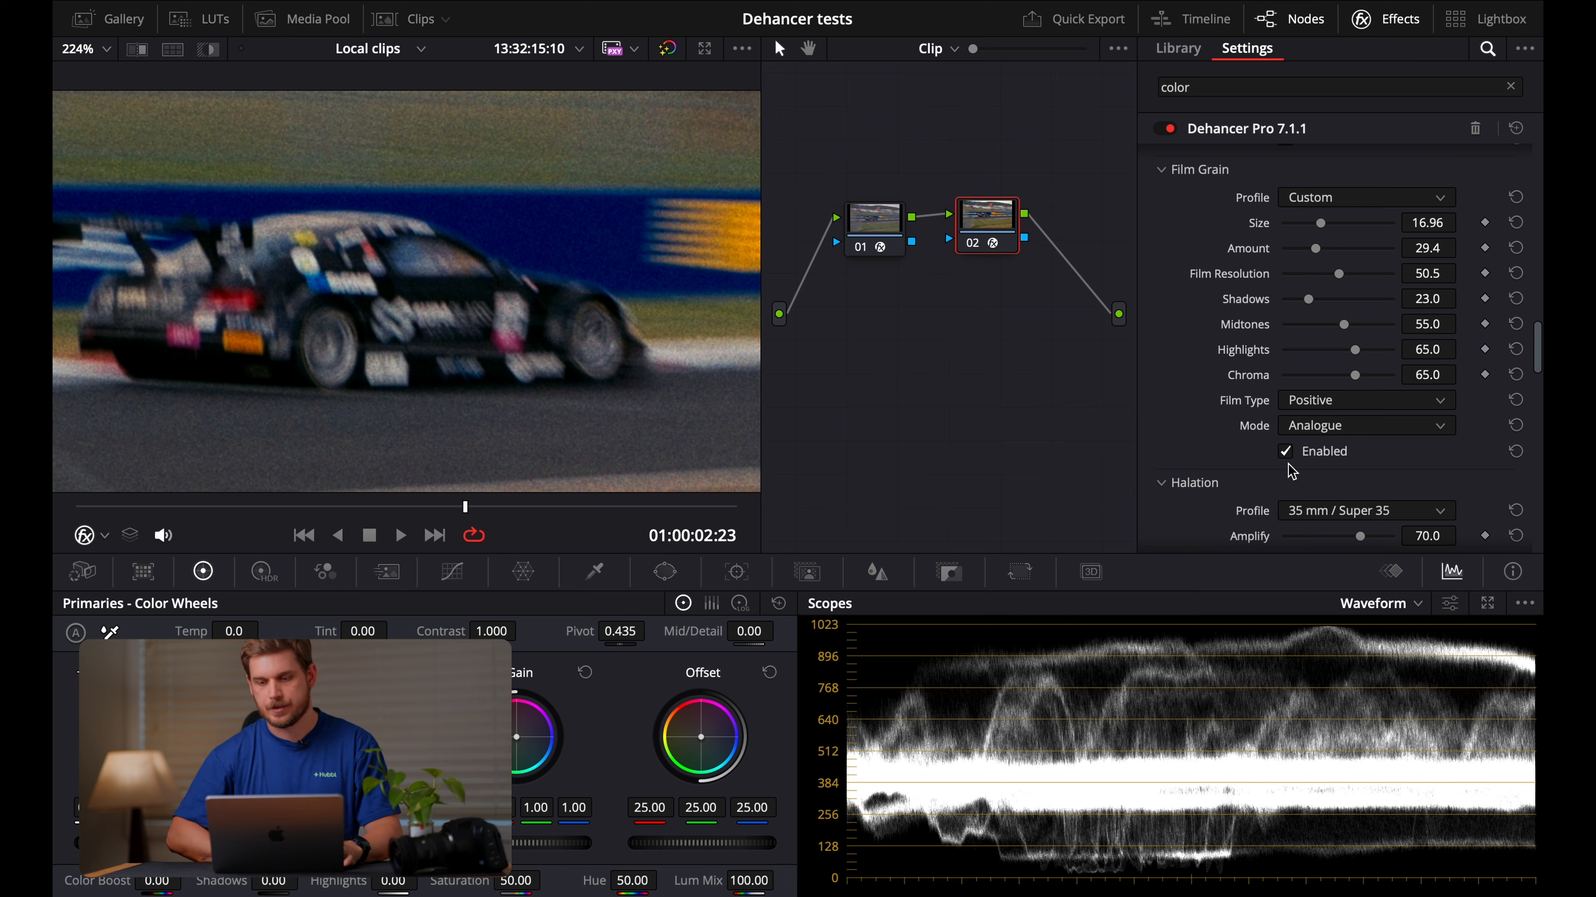
- Toggle Film Grain to compare the image with and without it, leaving it disabled
left_click(1286, 452)
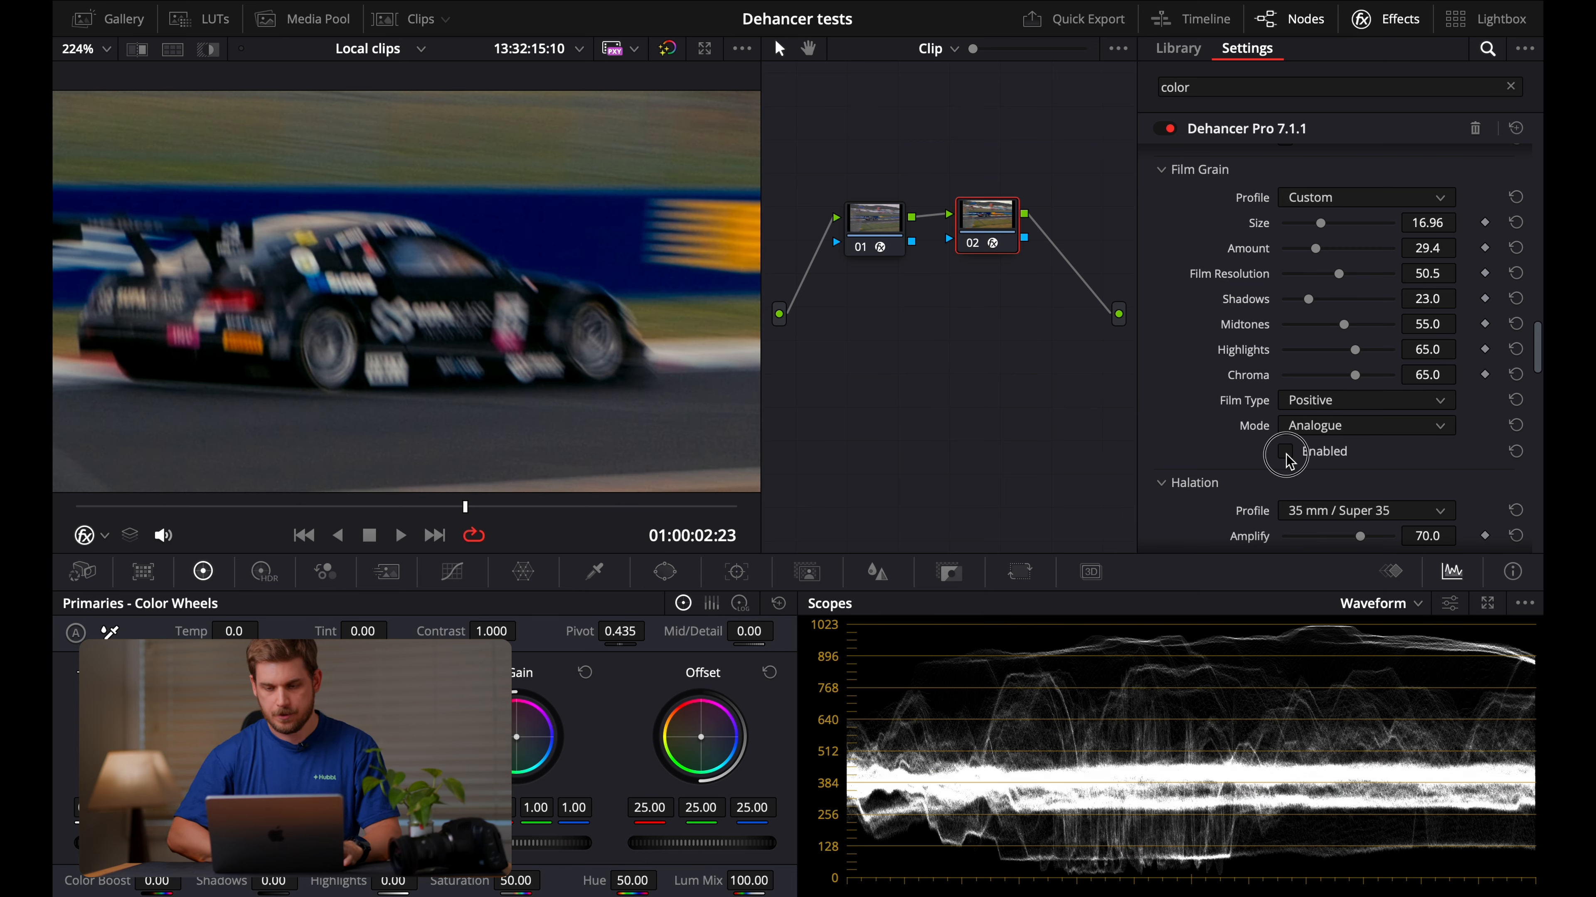
left_click(1286, 452)
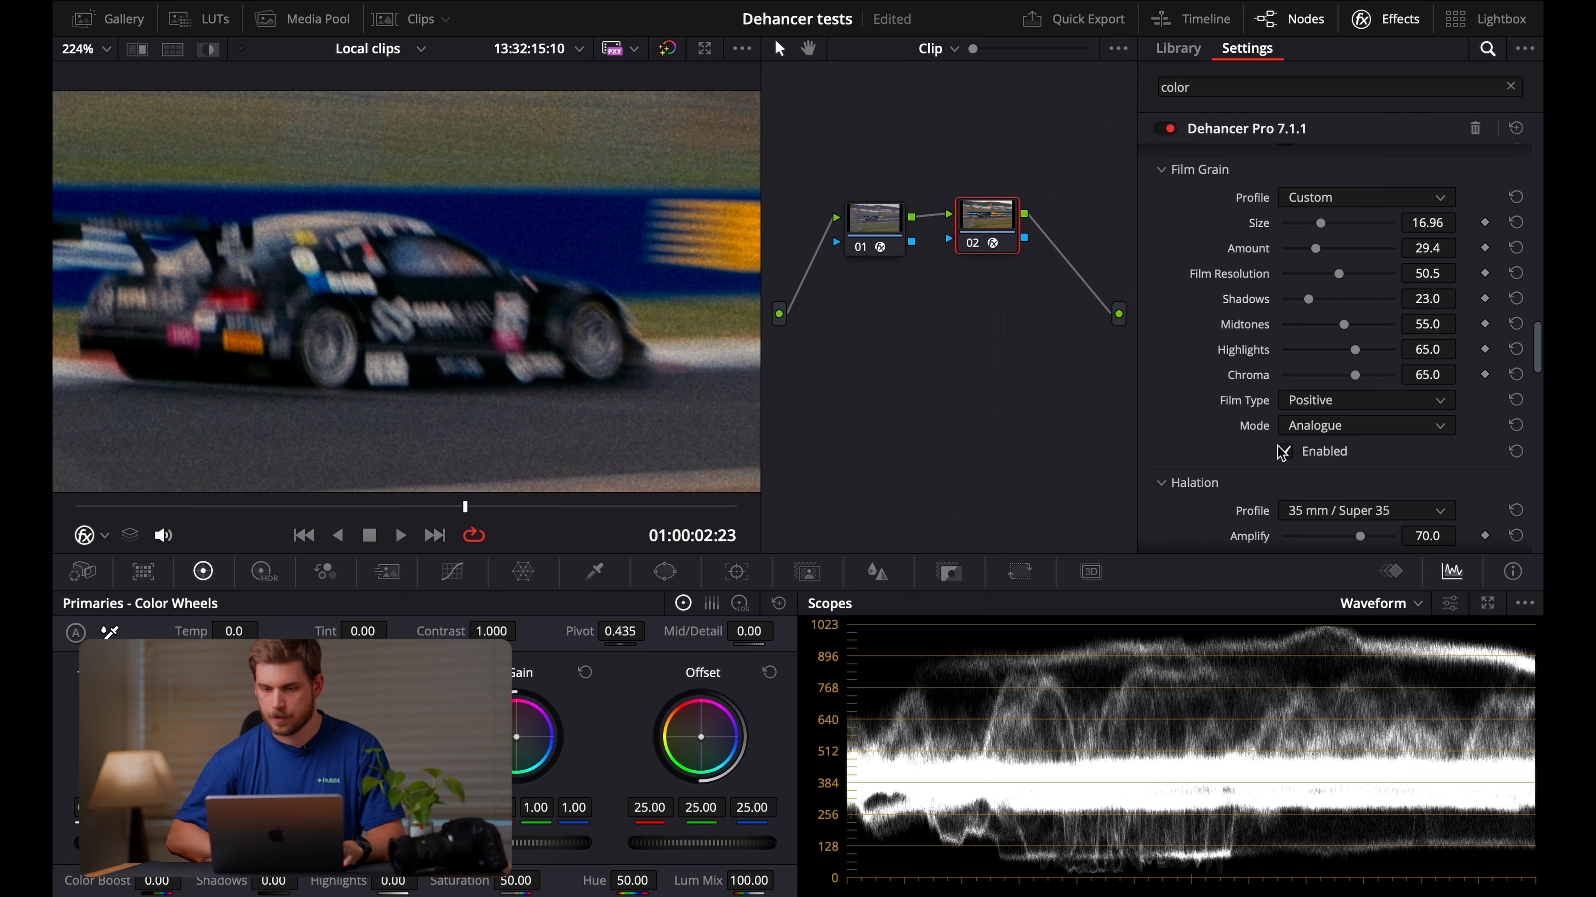
left_click(1284, 453)
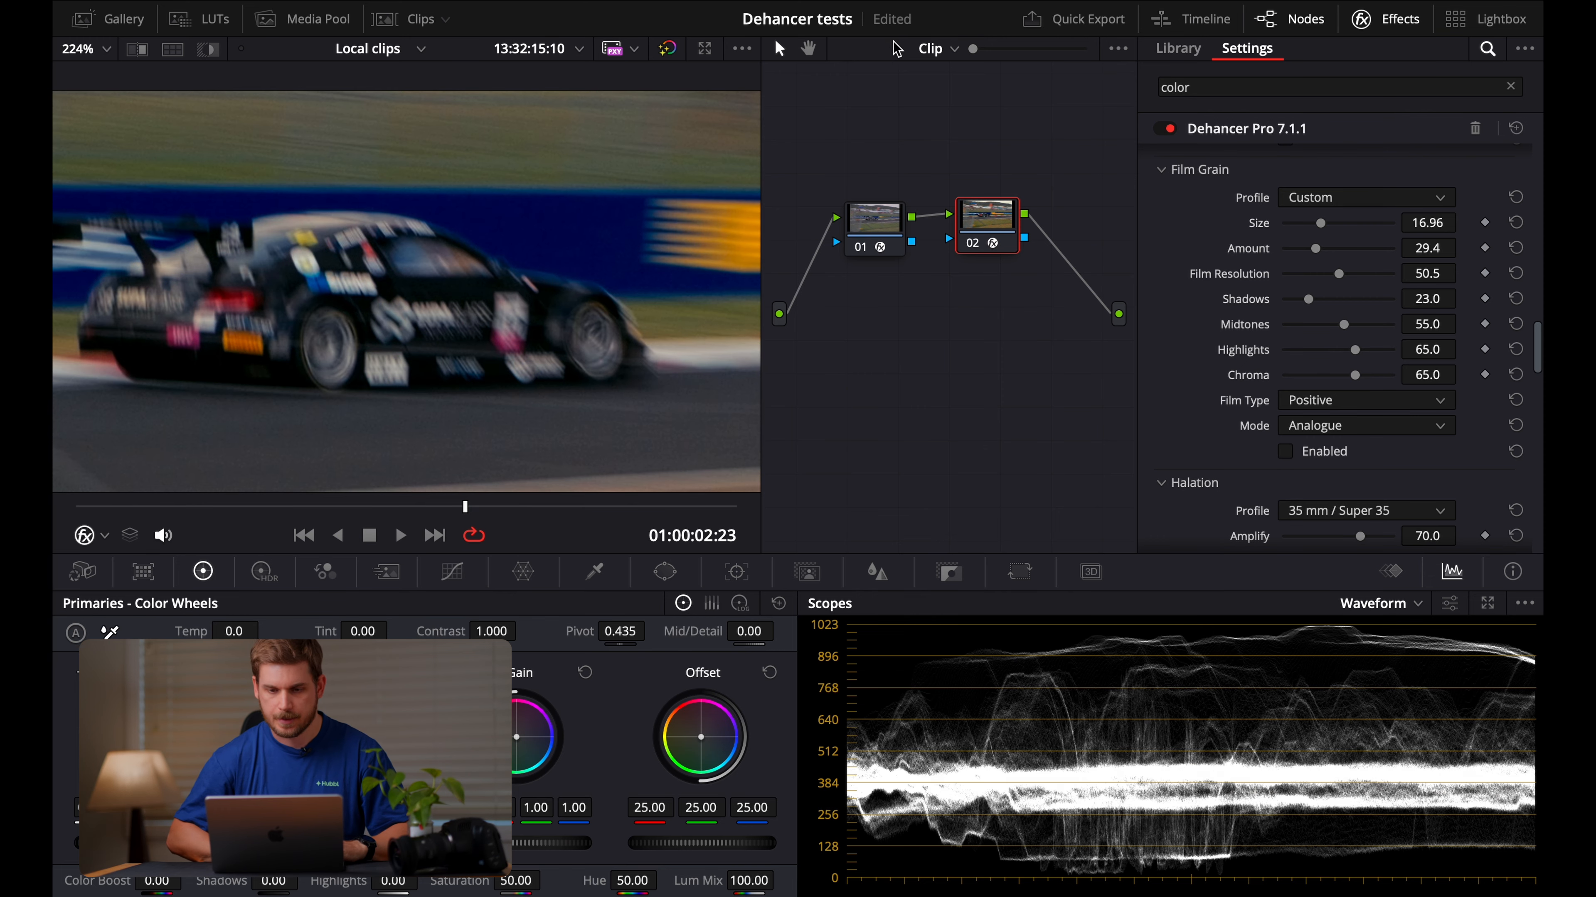
- Switch the node graph to the Timeline level, select the Dehancer node and review its Input and Film Developer settings
left_click(940, 54)
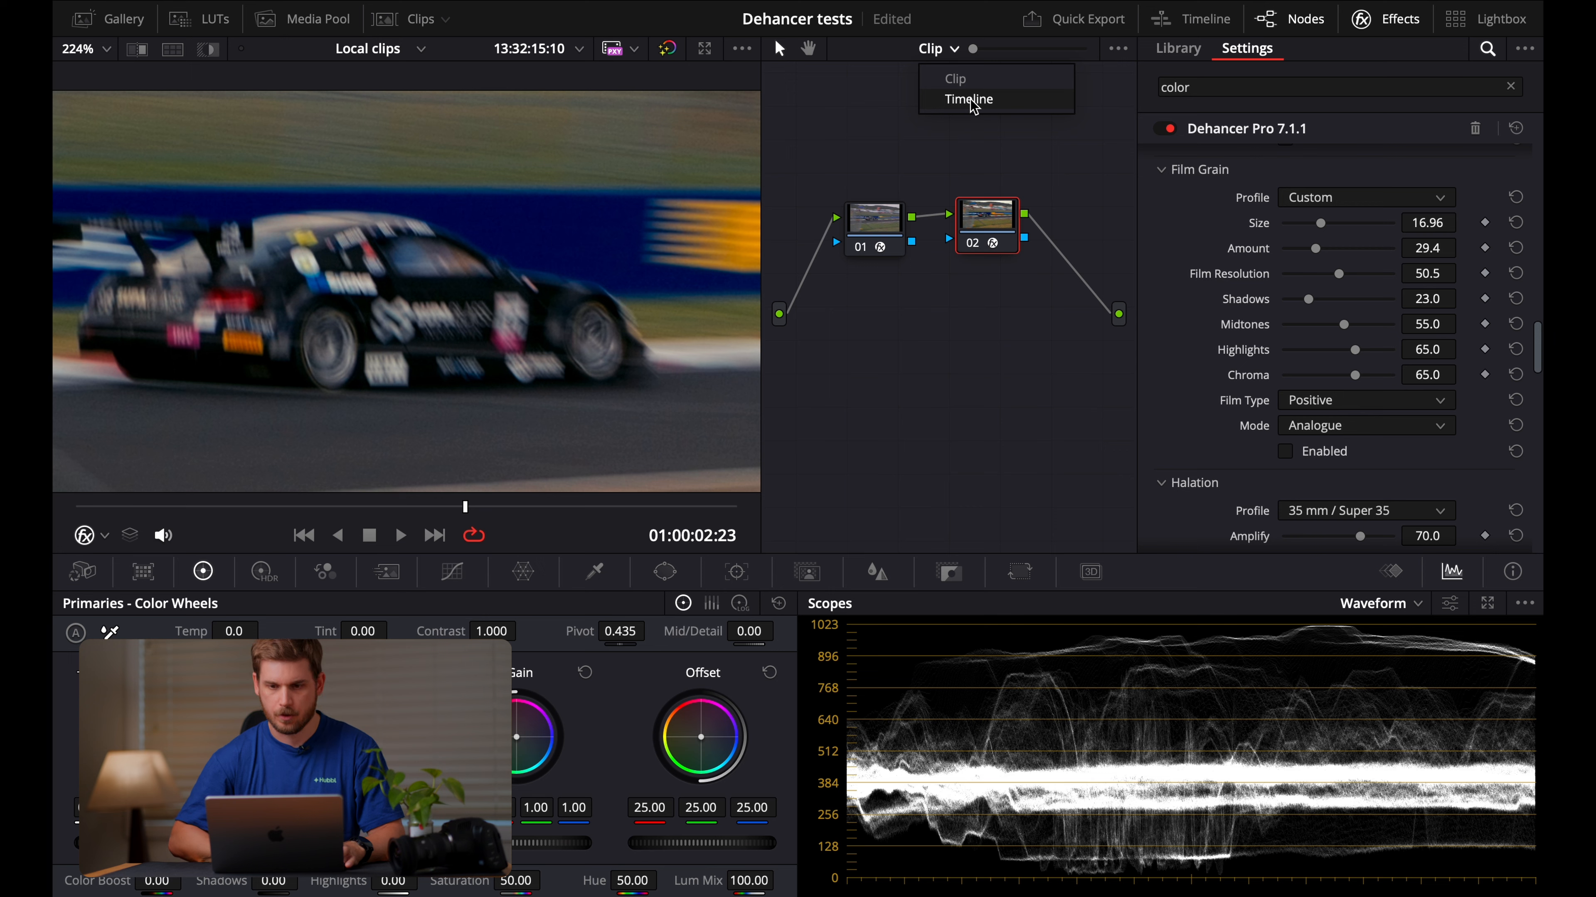
left_click(1015, 106)
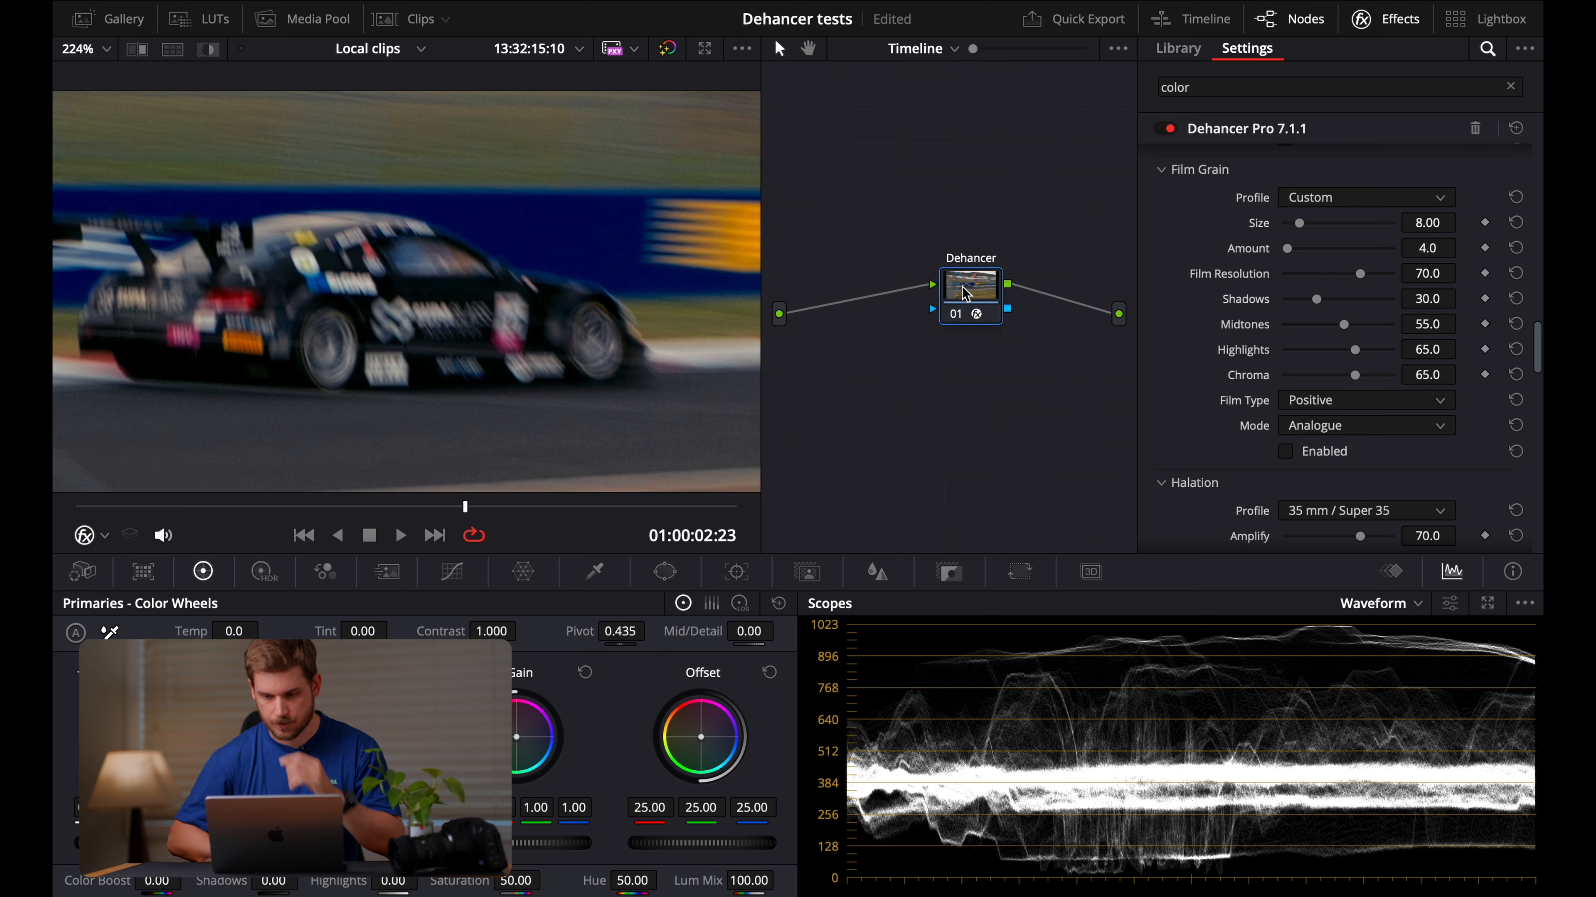
scroll(1216, 289, "up", 8)
left_click(968, 302)
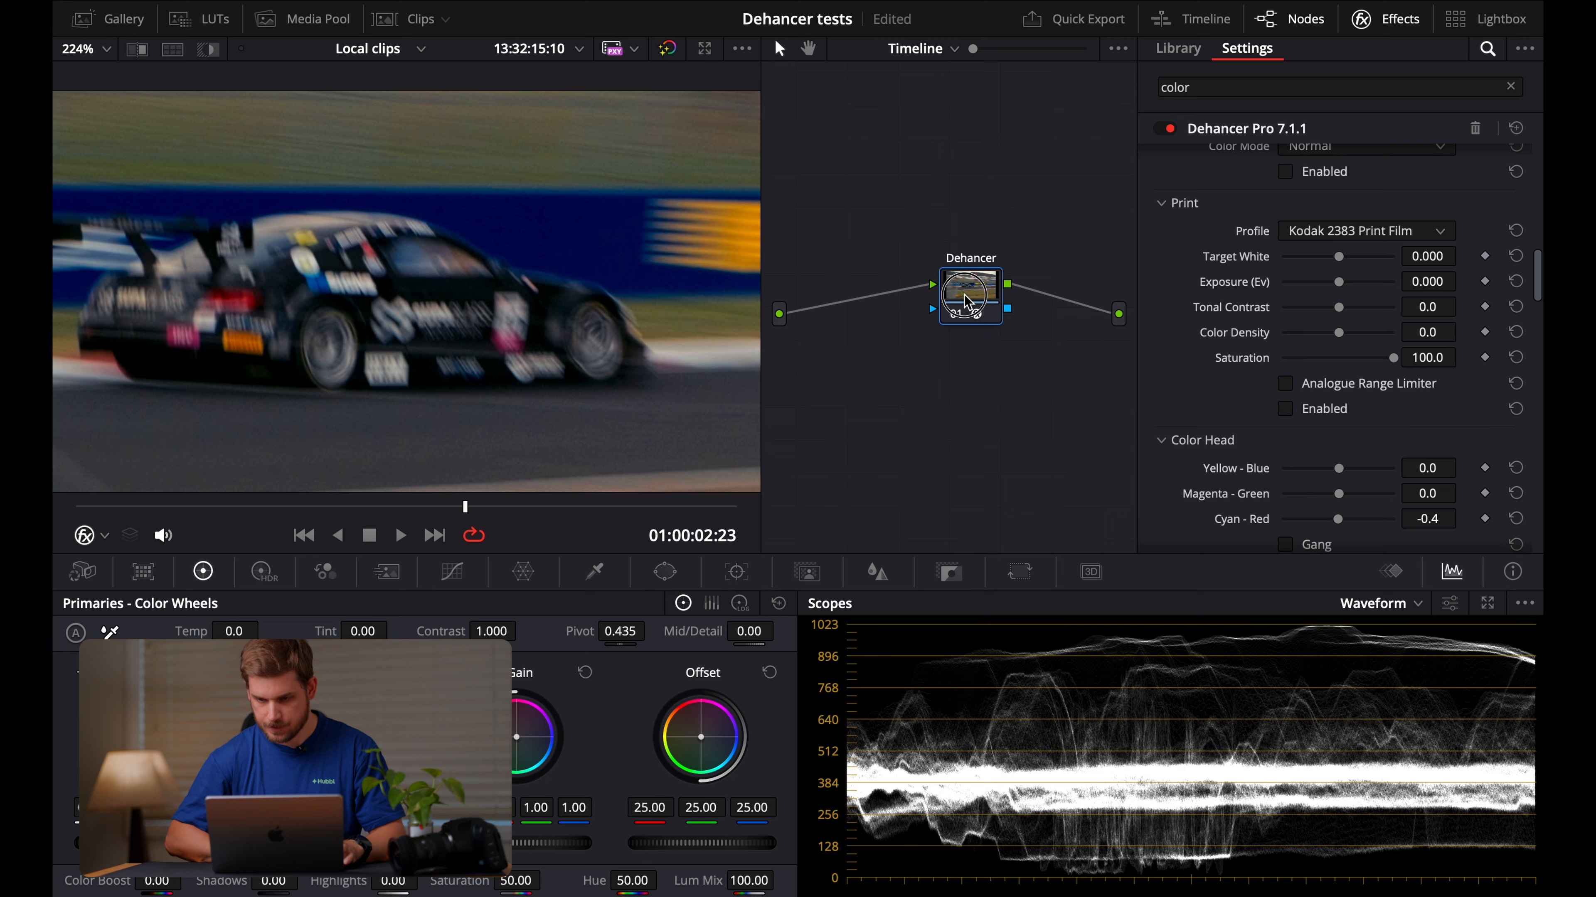
scroll(1259, 304, "up", 10)
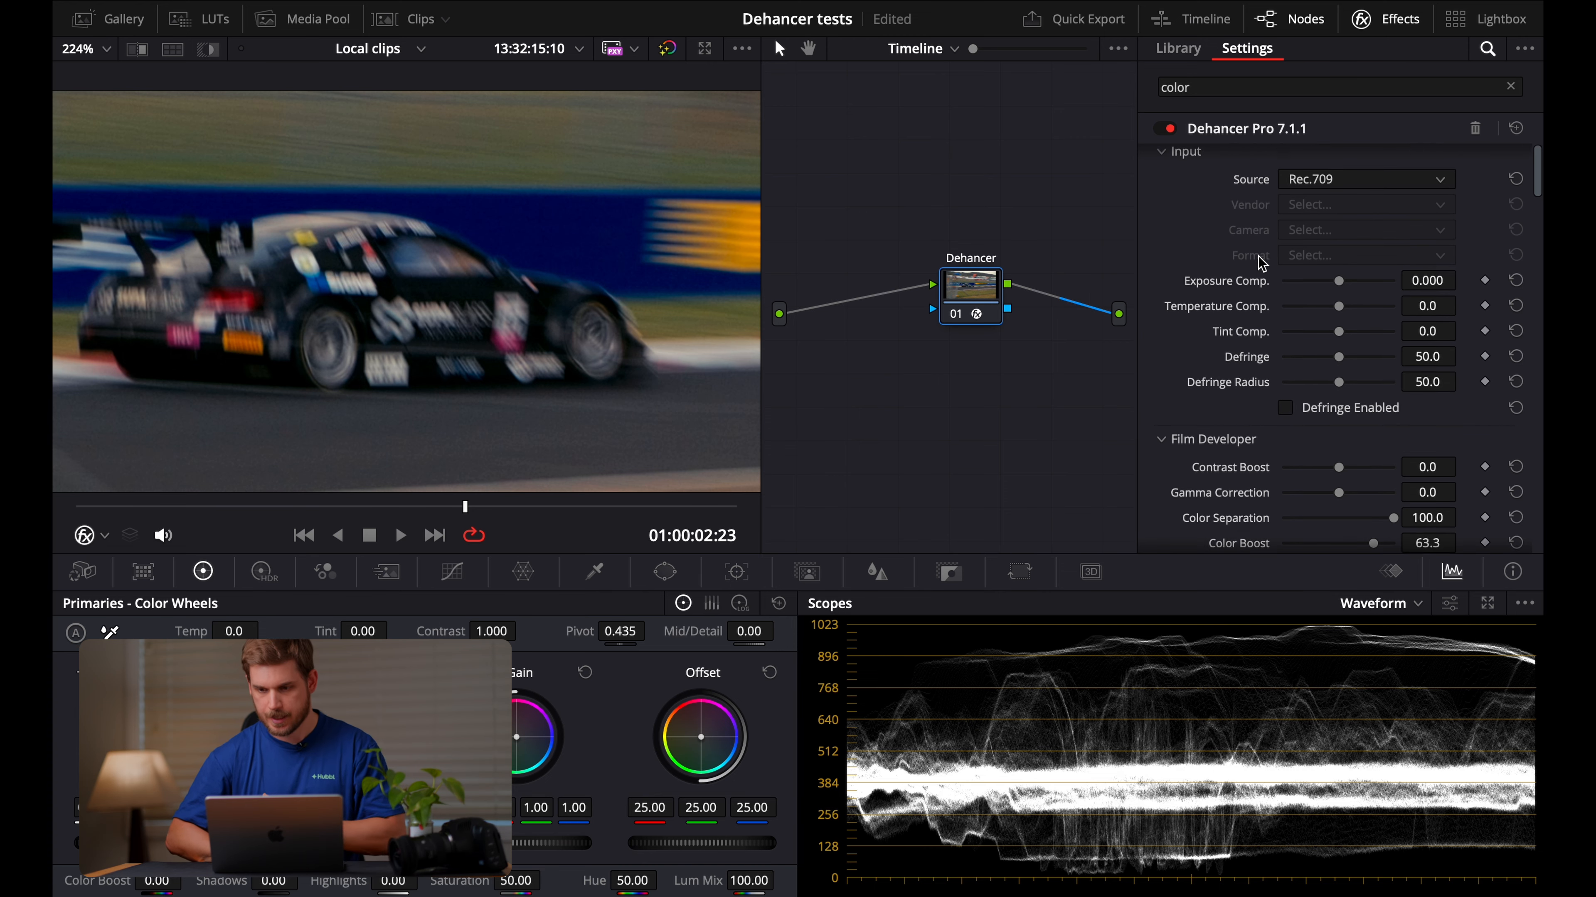
scroll(1286, 430, "down", 5)
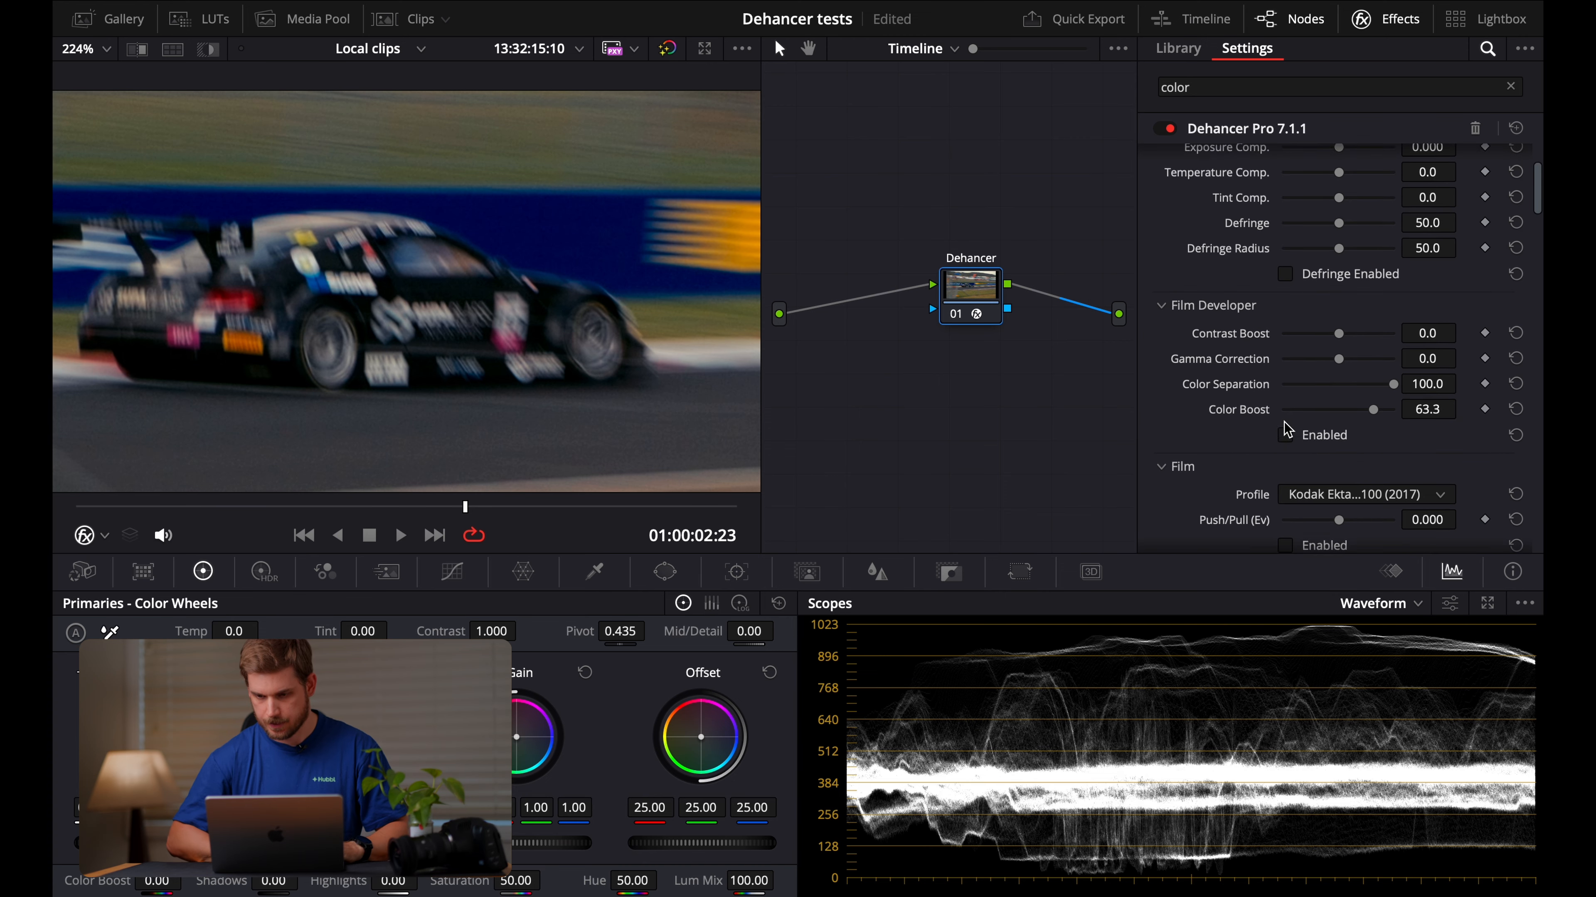
- Enable Film Grain on the timeline-level Dehancer node
scroll(1288, 430, "down", 1)
scroll(1311, 423, "down", 12)
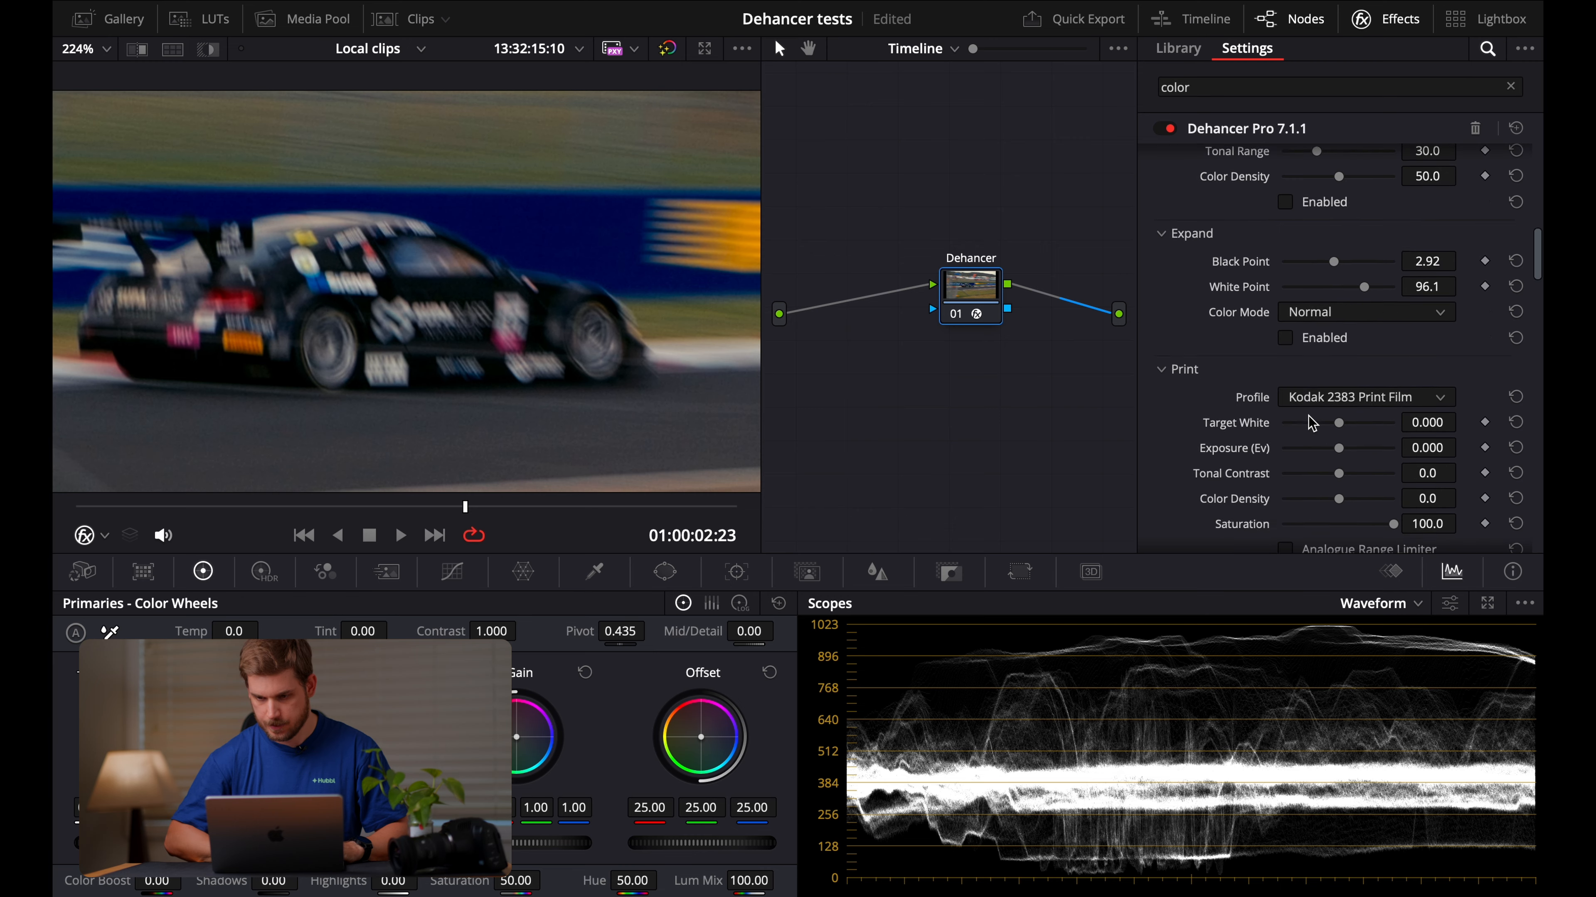
scroll(1312, 423, "down", 15)
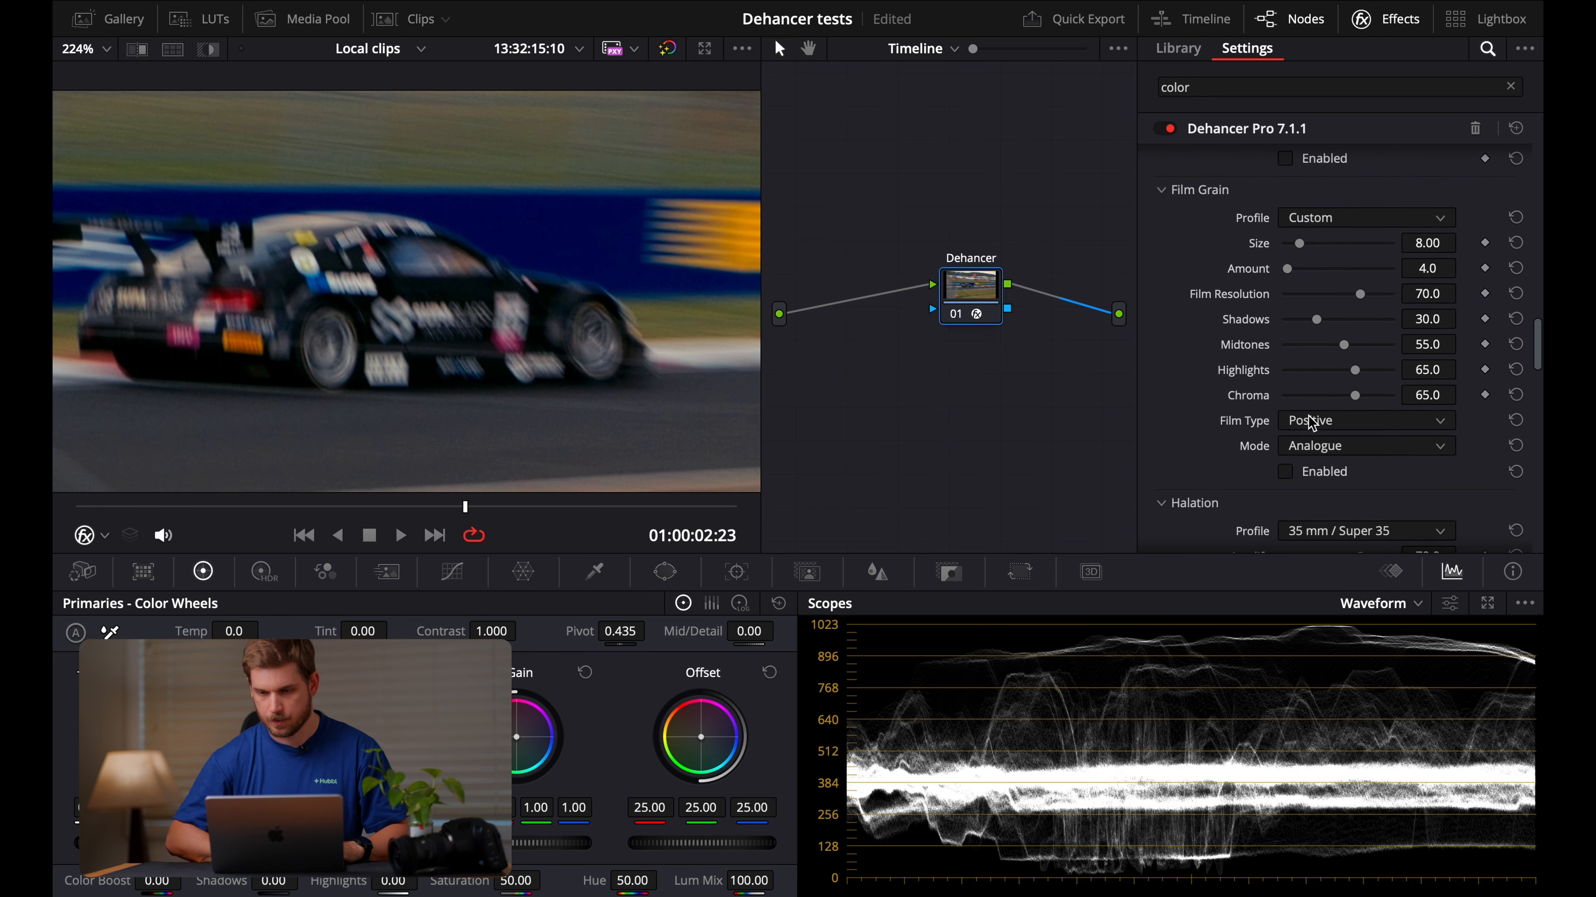
left_click(1286, 469)
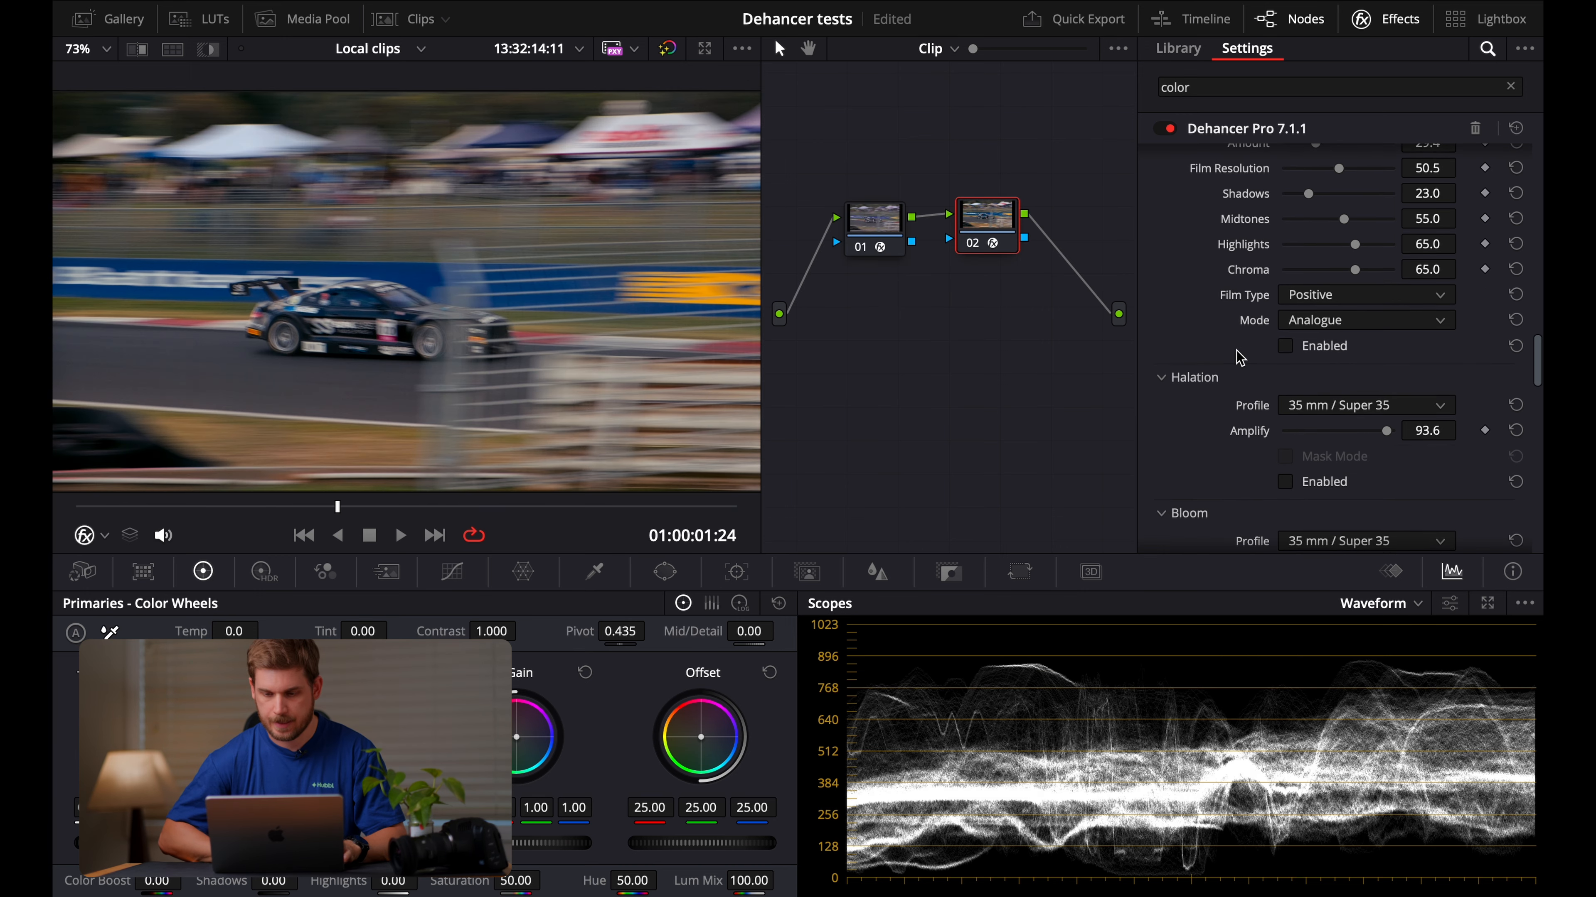
- Toggle Bloom on the clip's second node to compare the white tent's highlights with and without it
scroll(1241, 358, "down", 3)
scroll(1241, 358, "down", 1)
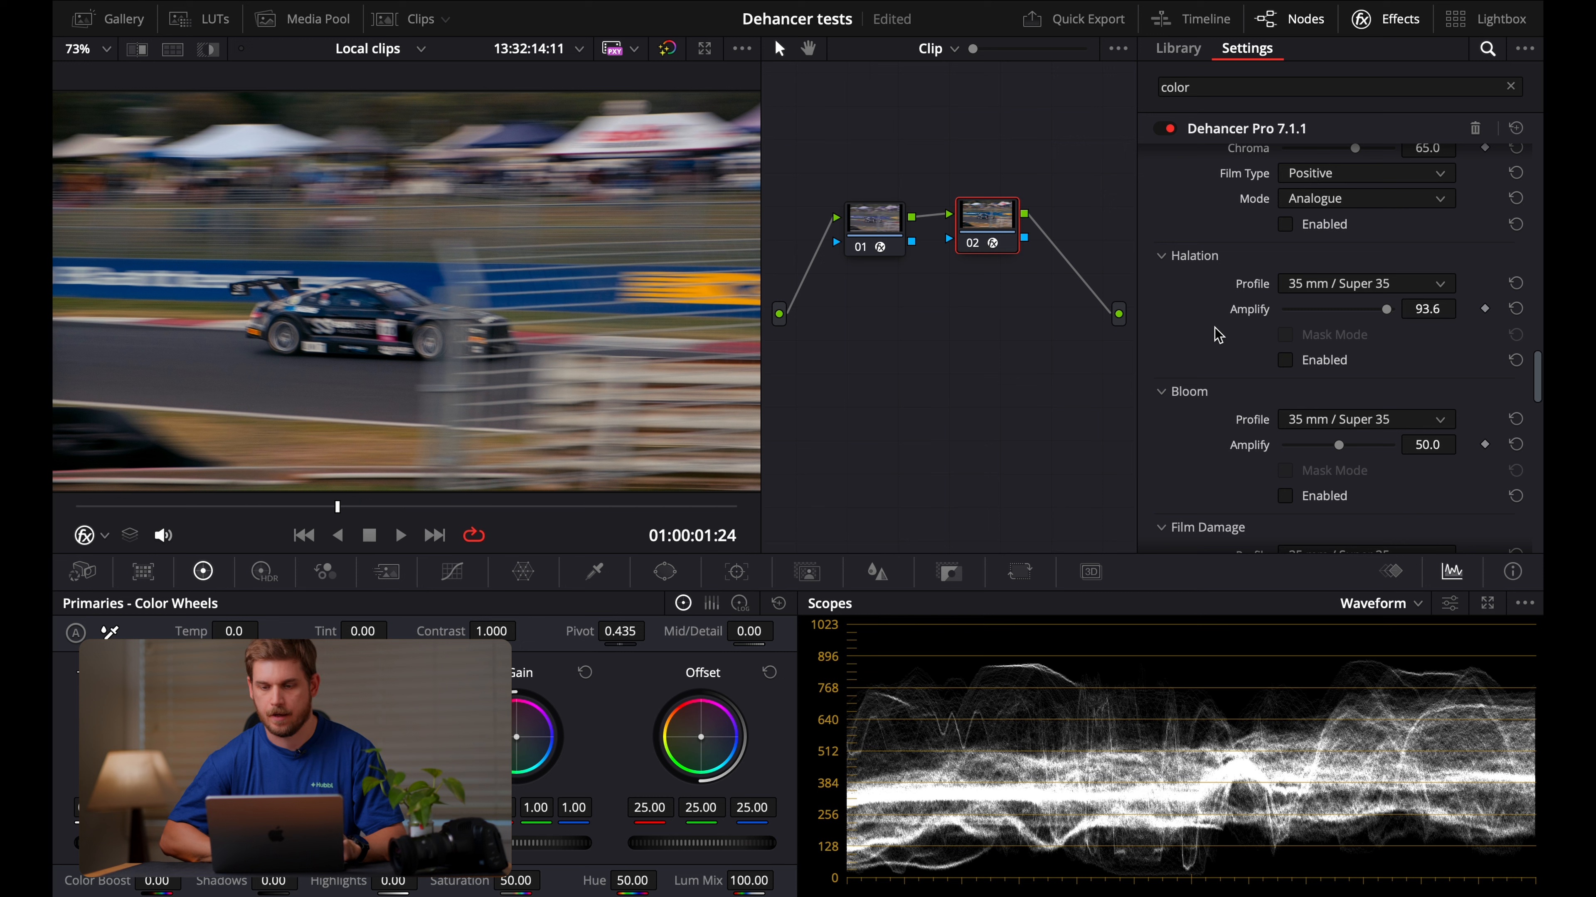
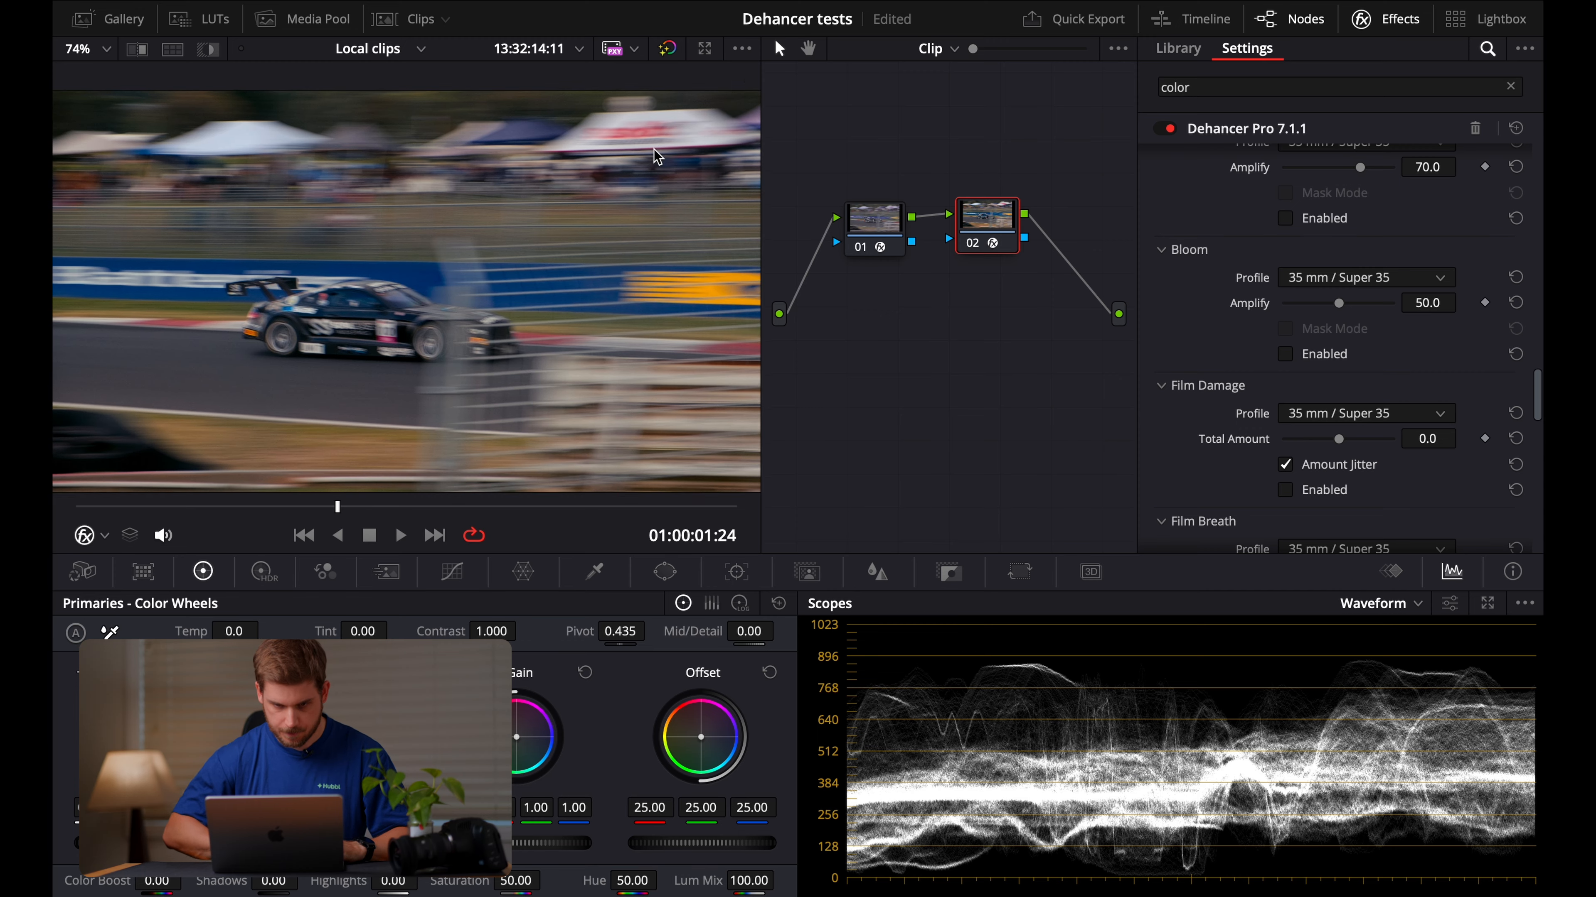
scroll(612, 228, "up", 5)
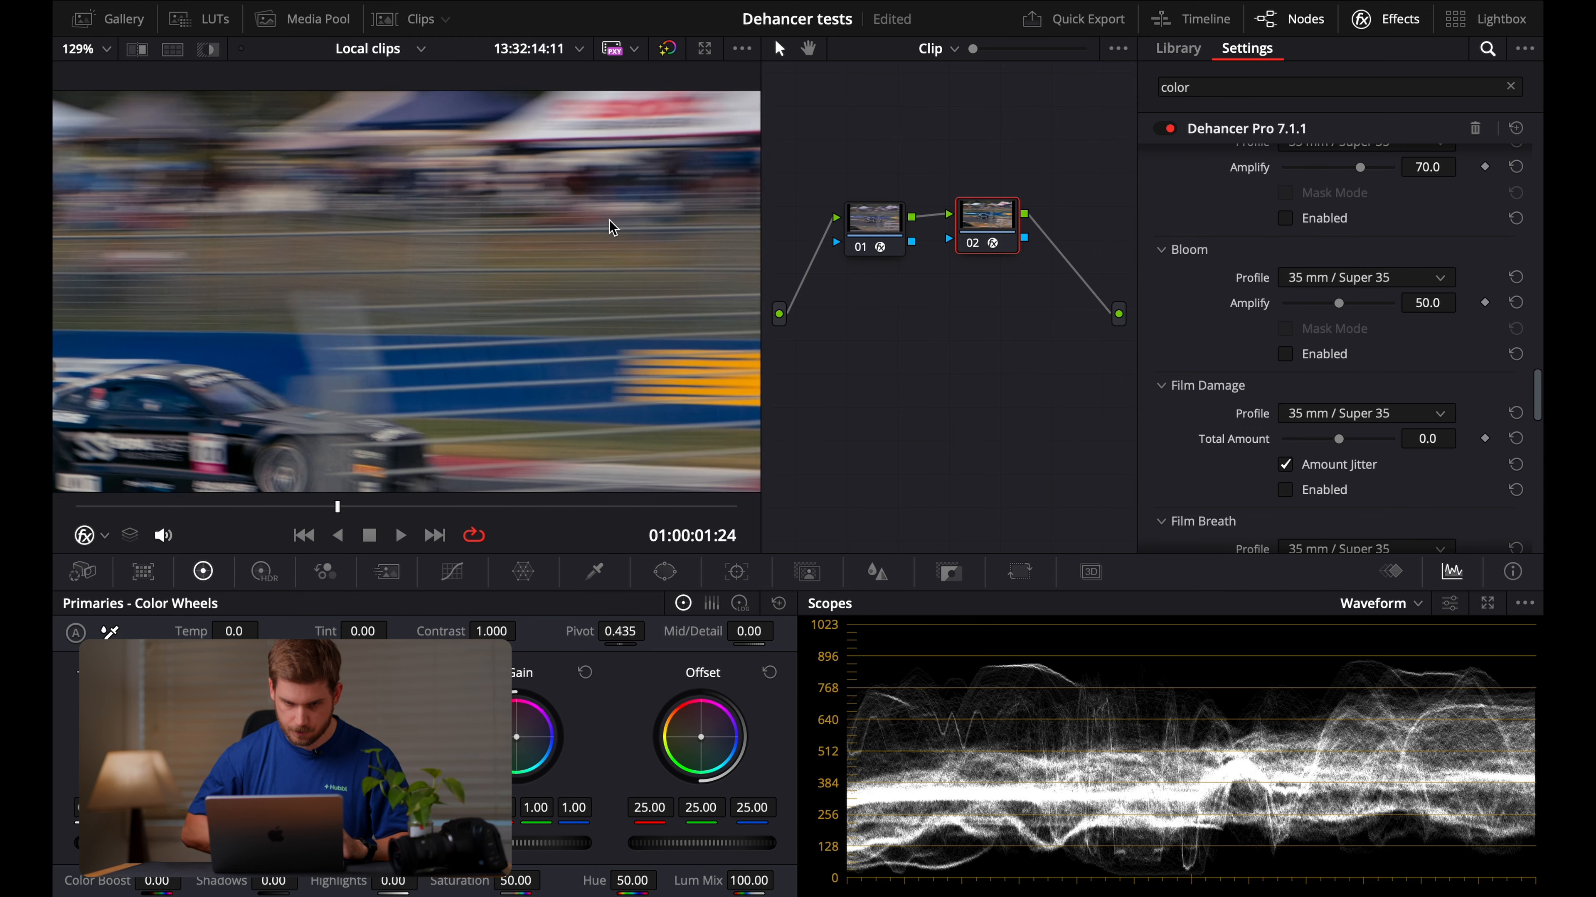
scroll(612, 227, "up", 6)
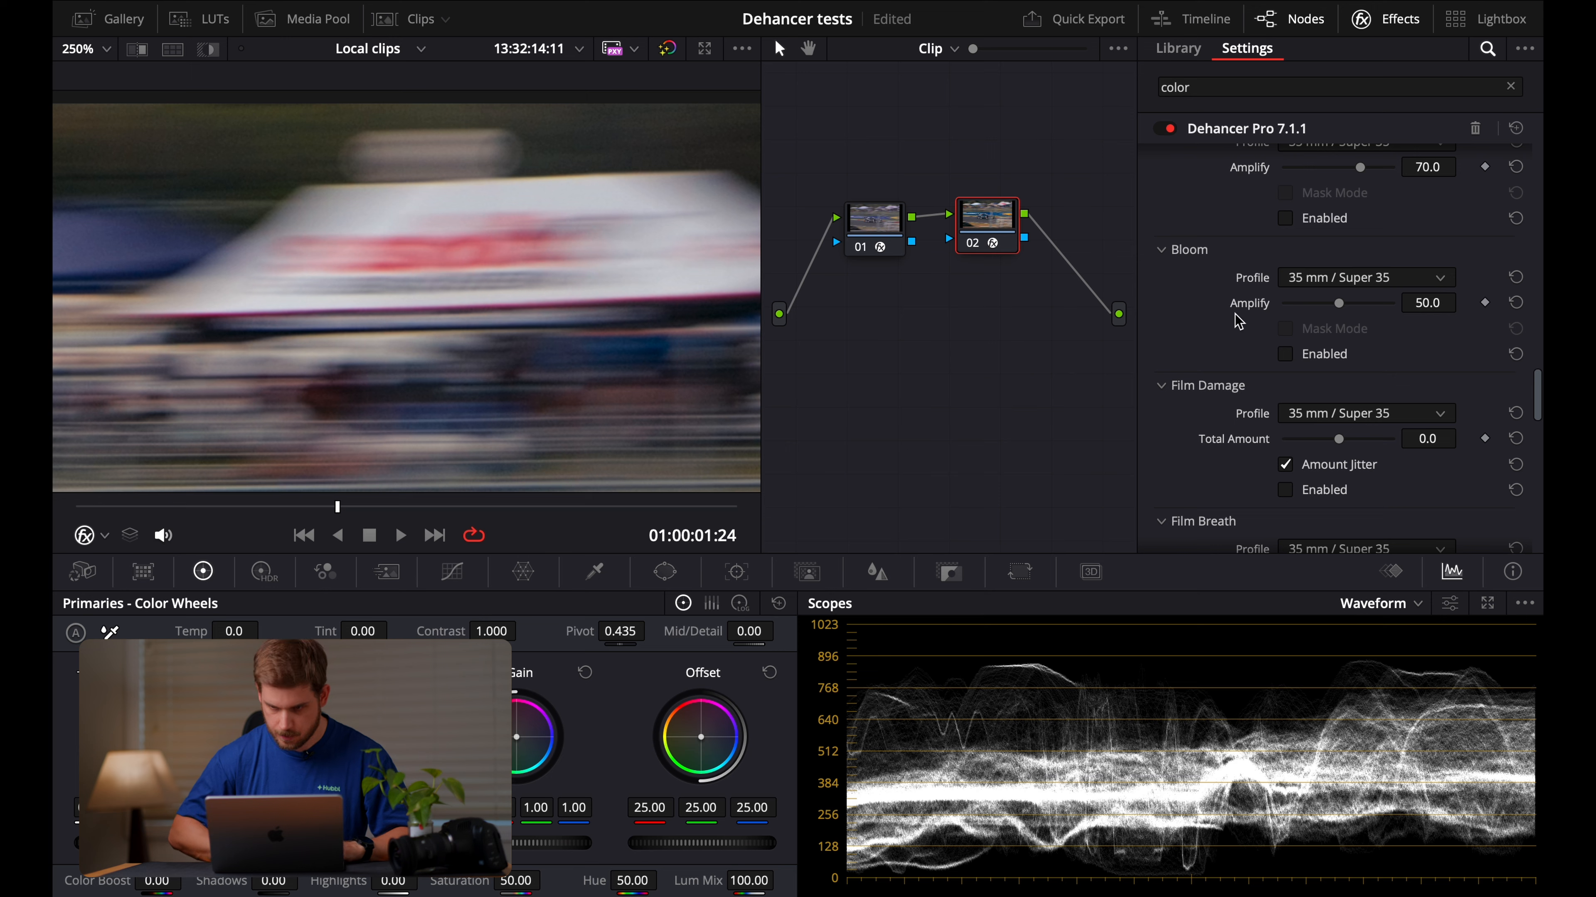
left_click(1284, 355)
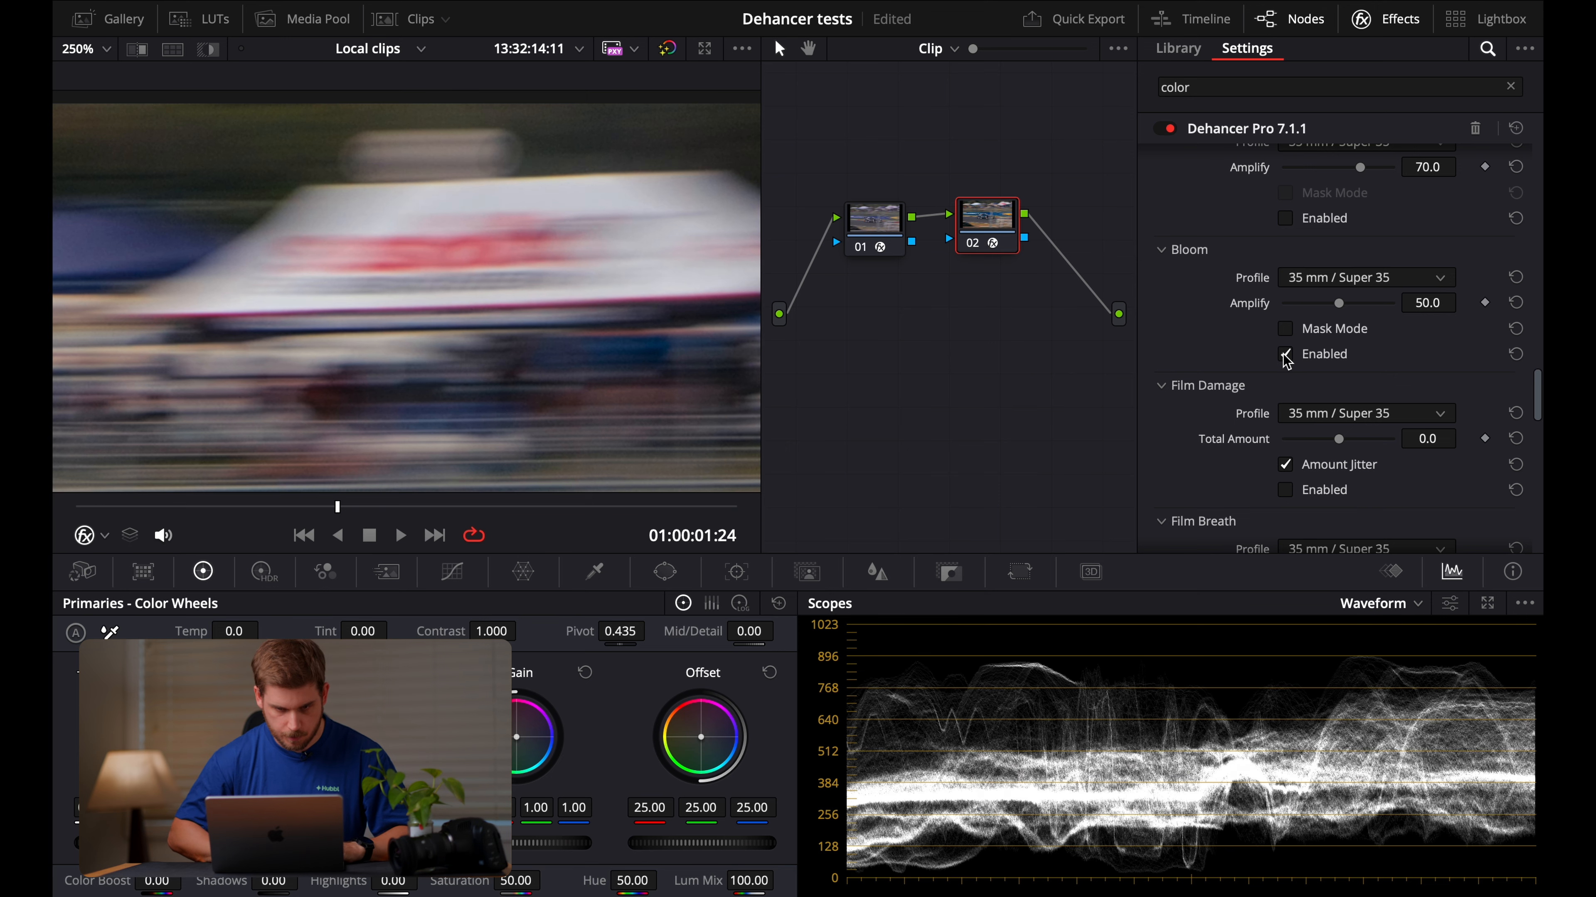
left_click(1285, 355)
left_click(1285, 355)
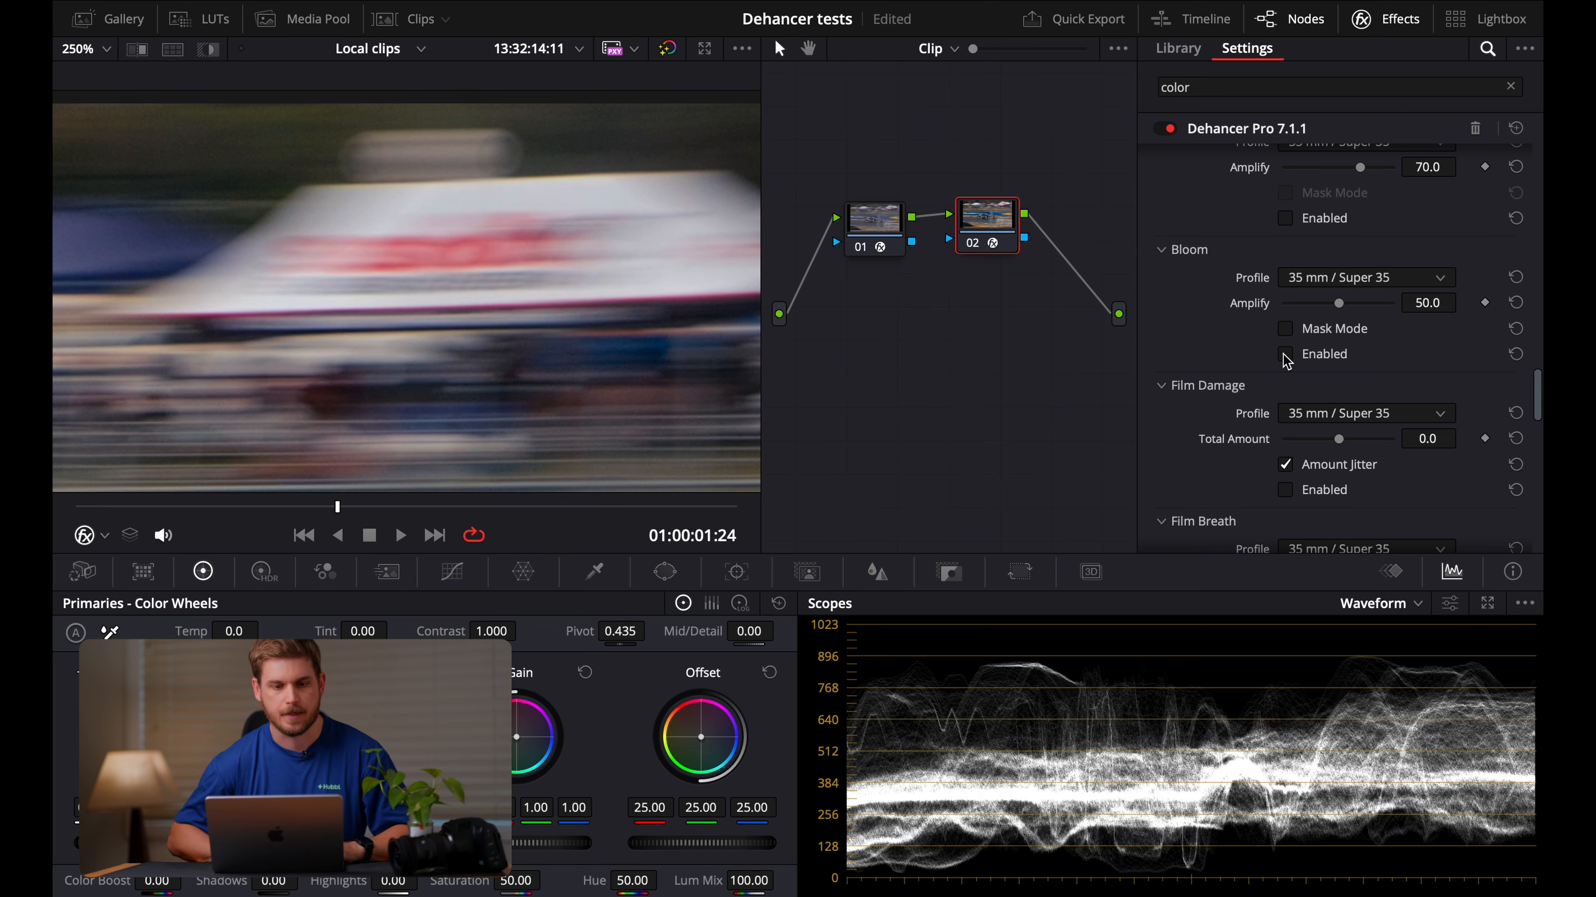
left_click(1285, 354)
left_click(1284, 354)
left_click(1284, 355)
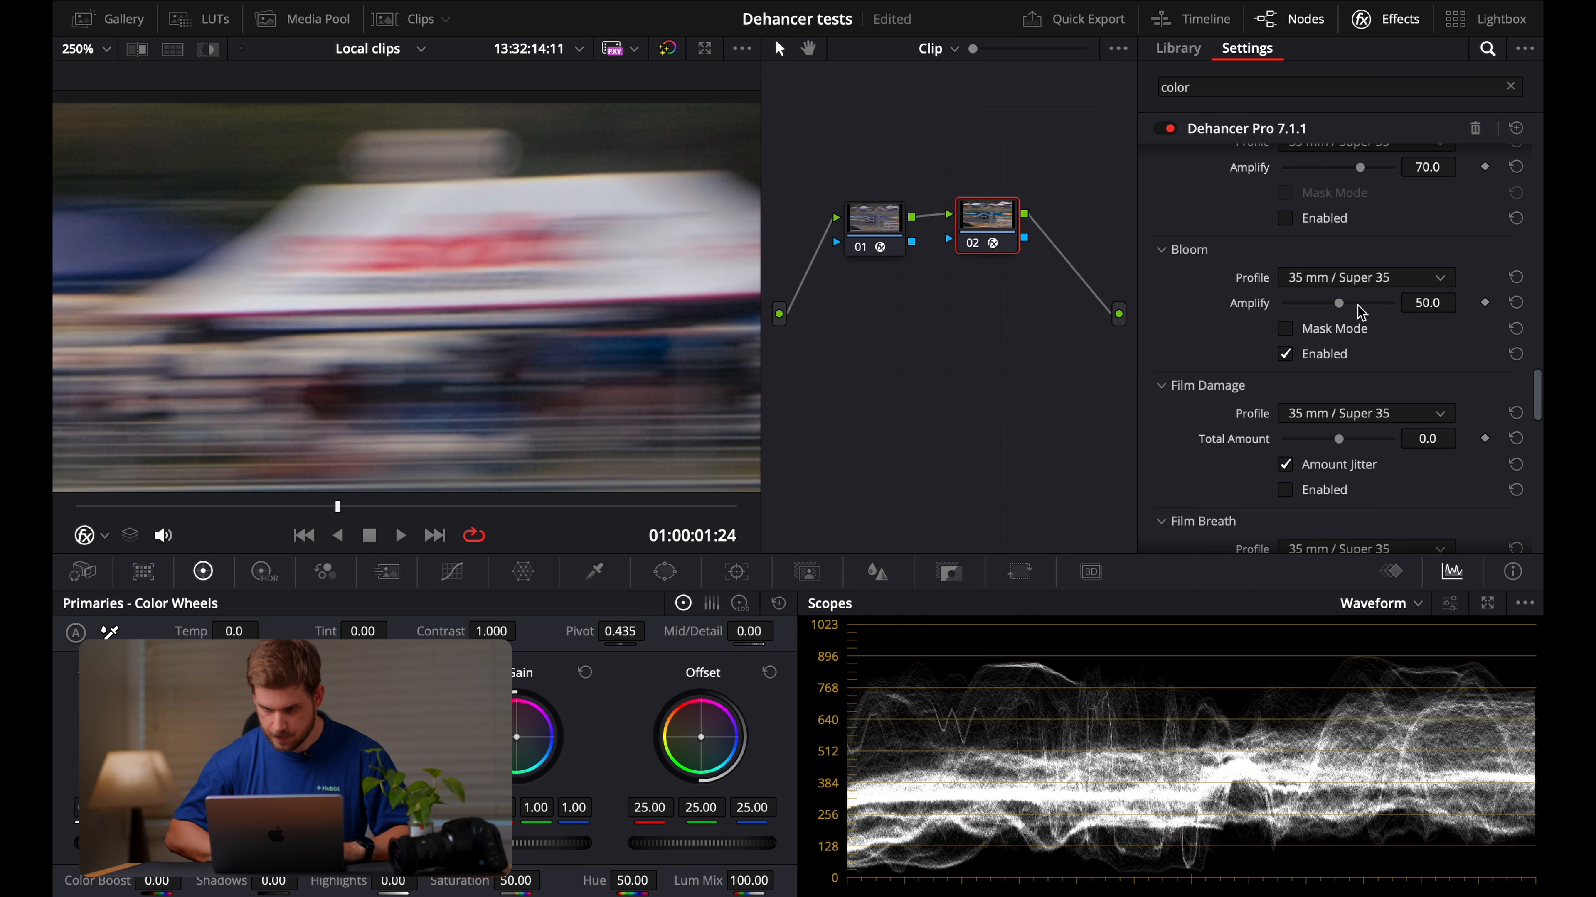
- Reduce the Bloom Amplify amount, leaving Bloom disabled with the full frame shown in the viewer
left_click_drag(1339, 304, 1298, 305)
scroll(1250, 283, "down", 3)
key("shift+z")
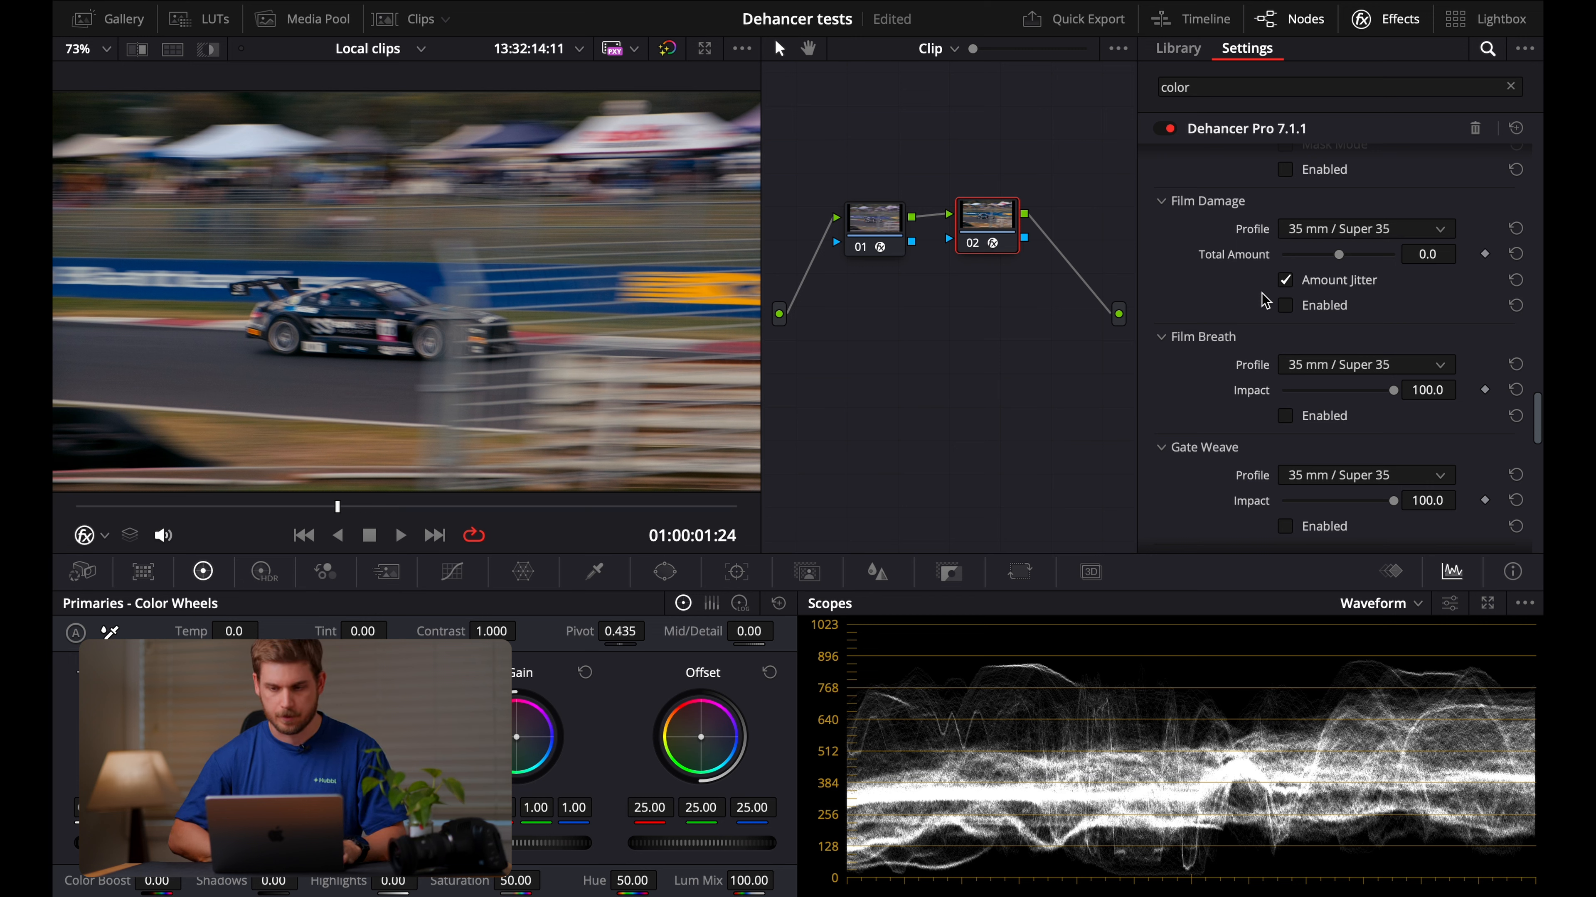
- Enable Film Damage with the 8 mm / Super 8 profile and a Total Amount of 39.0
left_click(1284, 306)
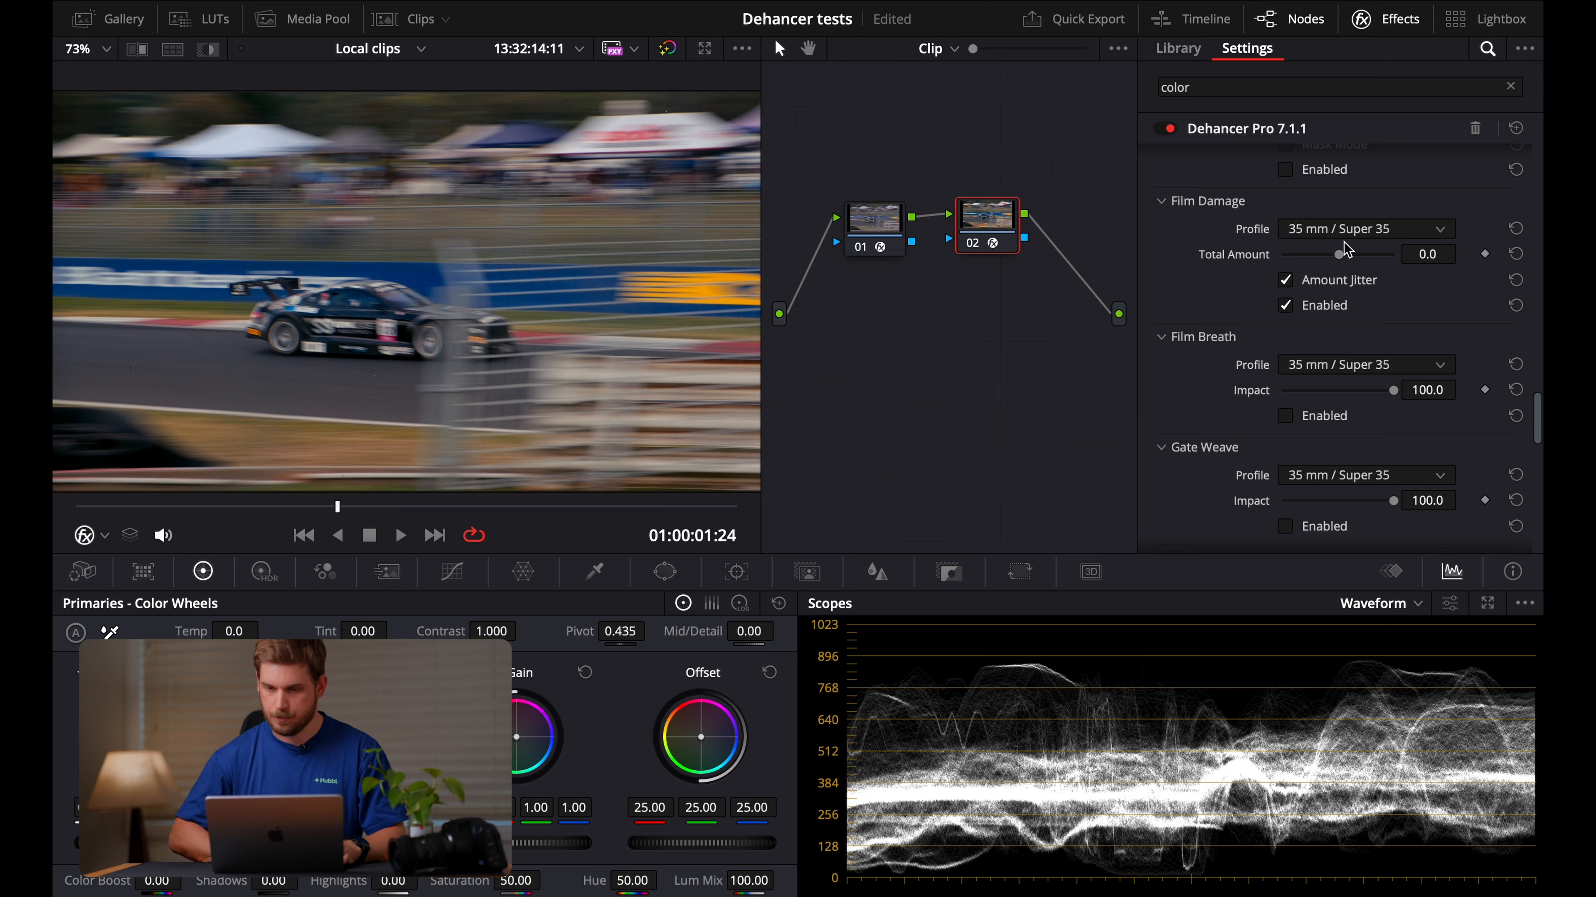
left_click(1343, 238)
left_click(1332, 278)
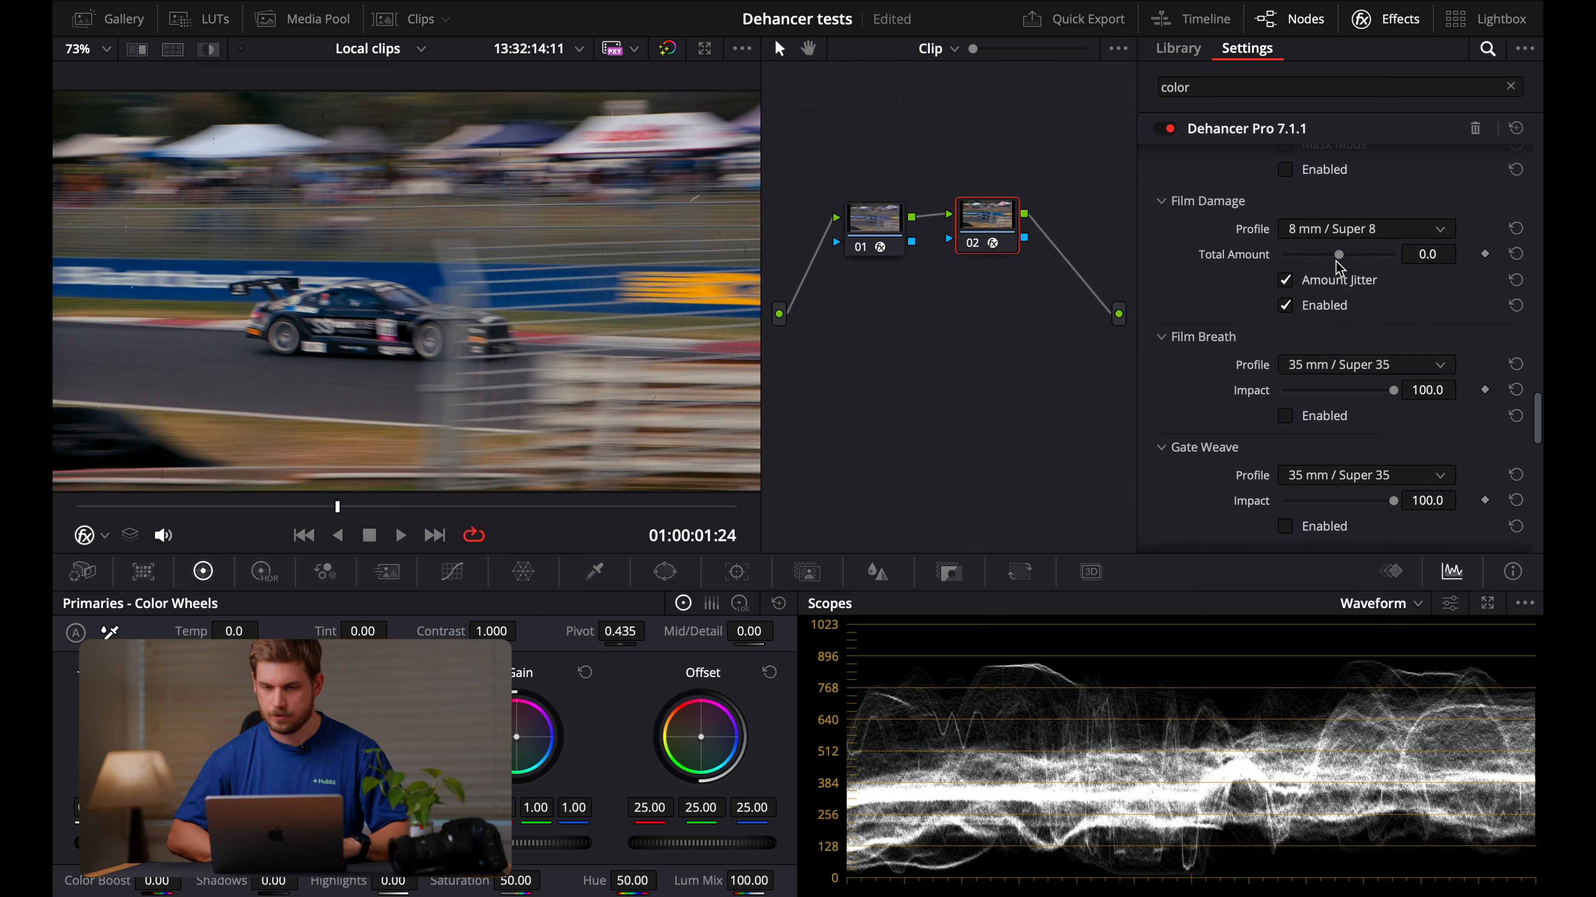
left_click_drag(1335, 256, 1385, 264)
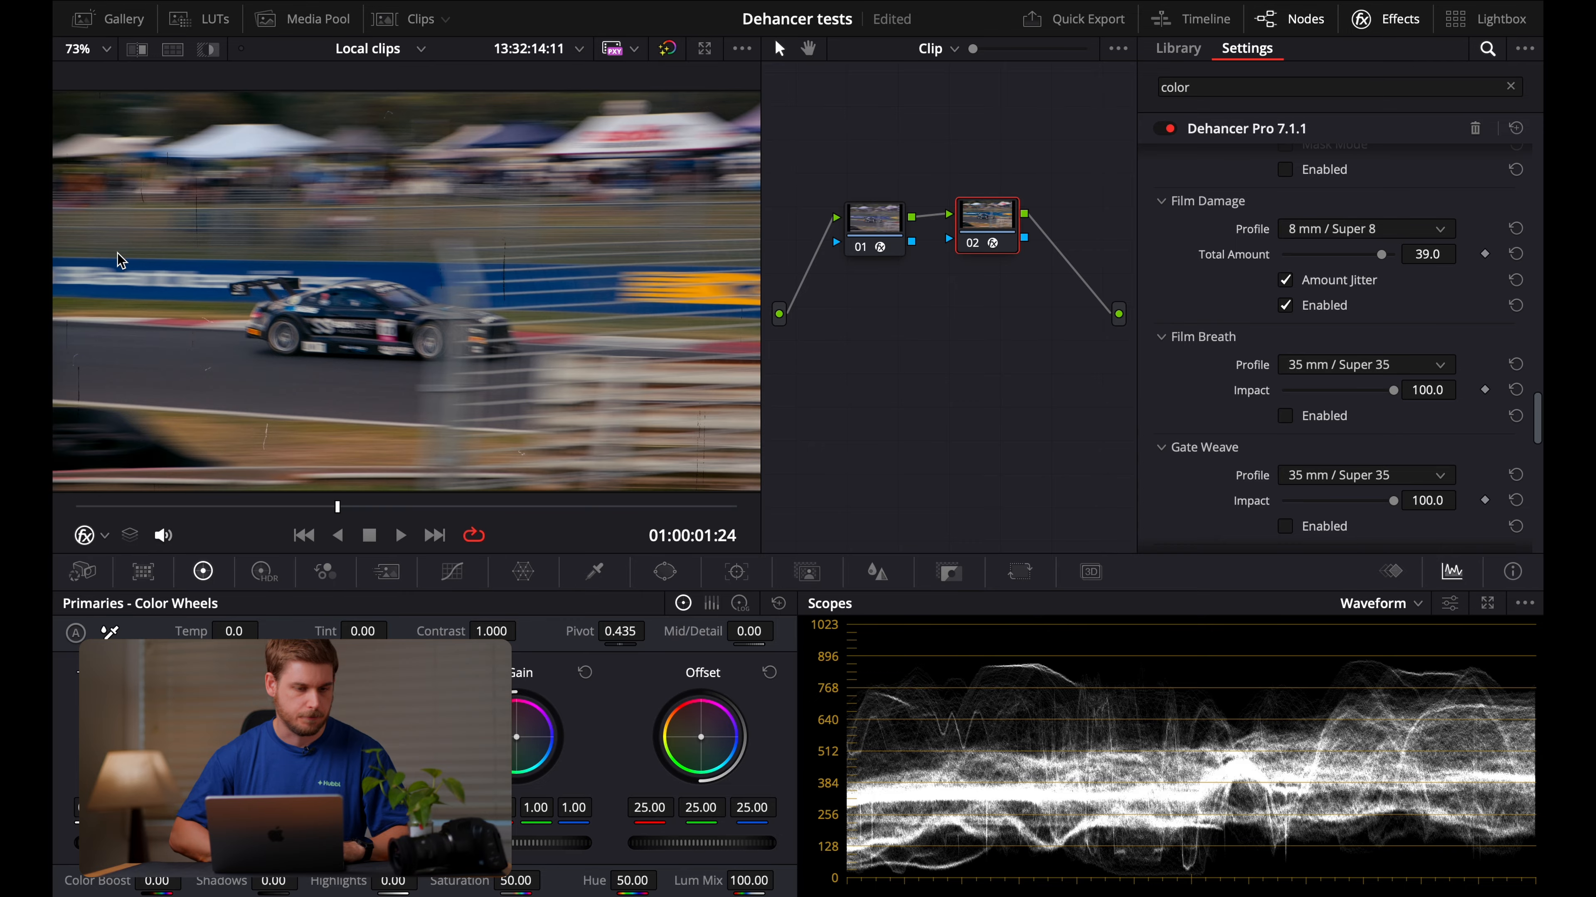
- Play the clip to review the film damage, and disable Film Damage
key("space")
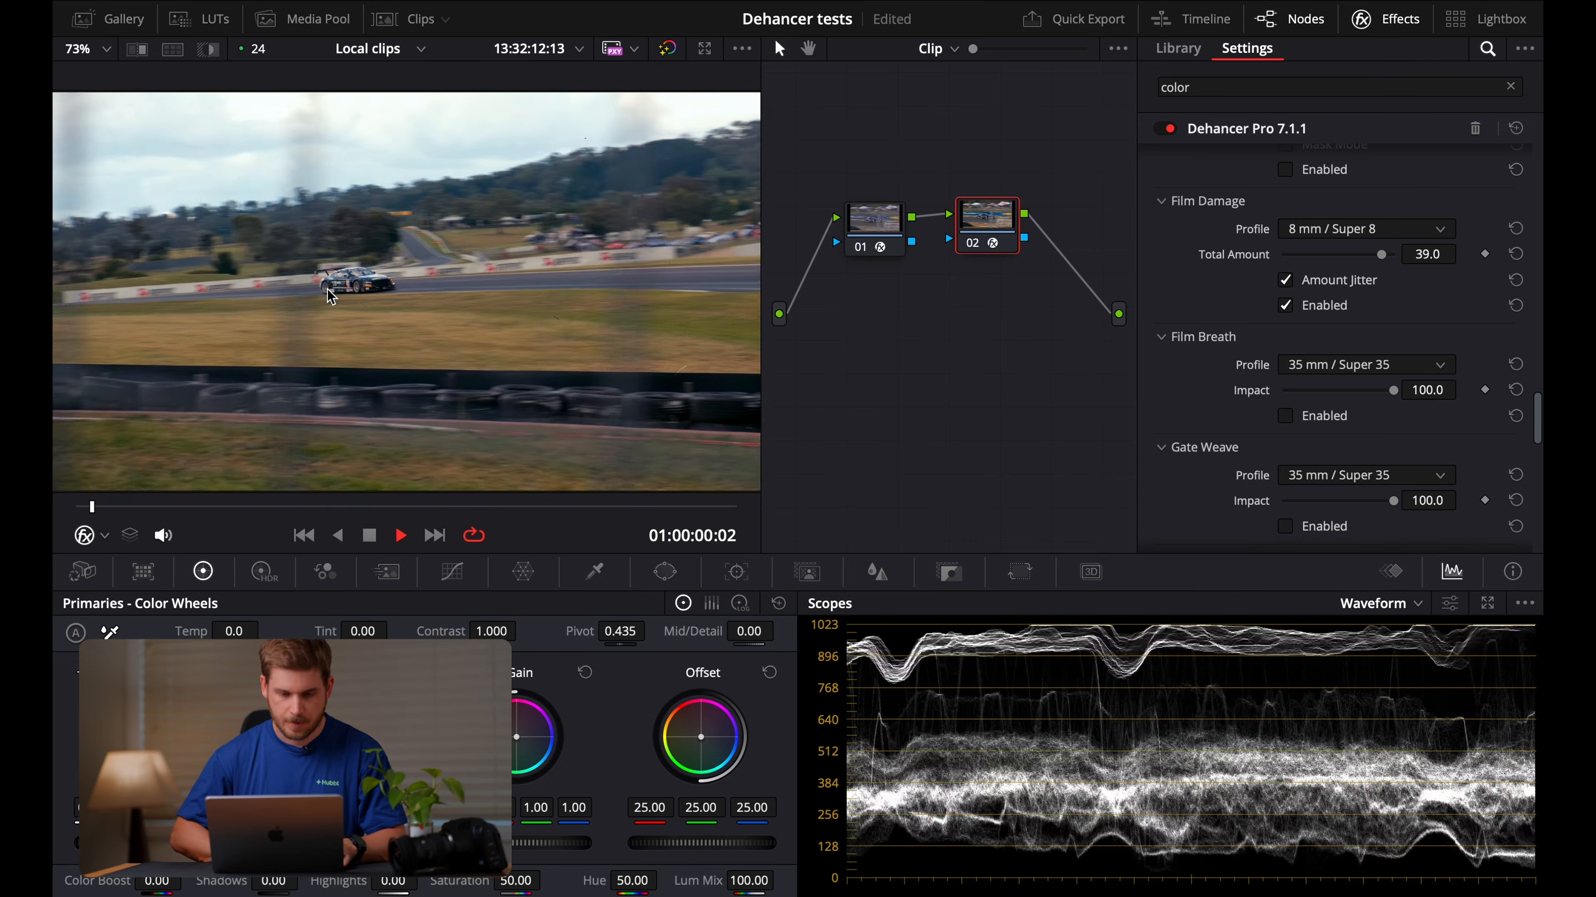
key("space")
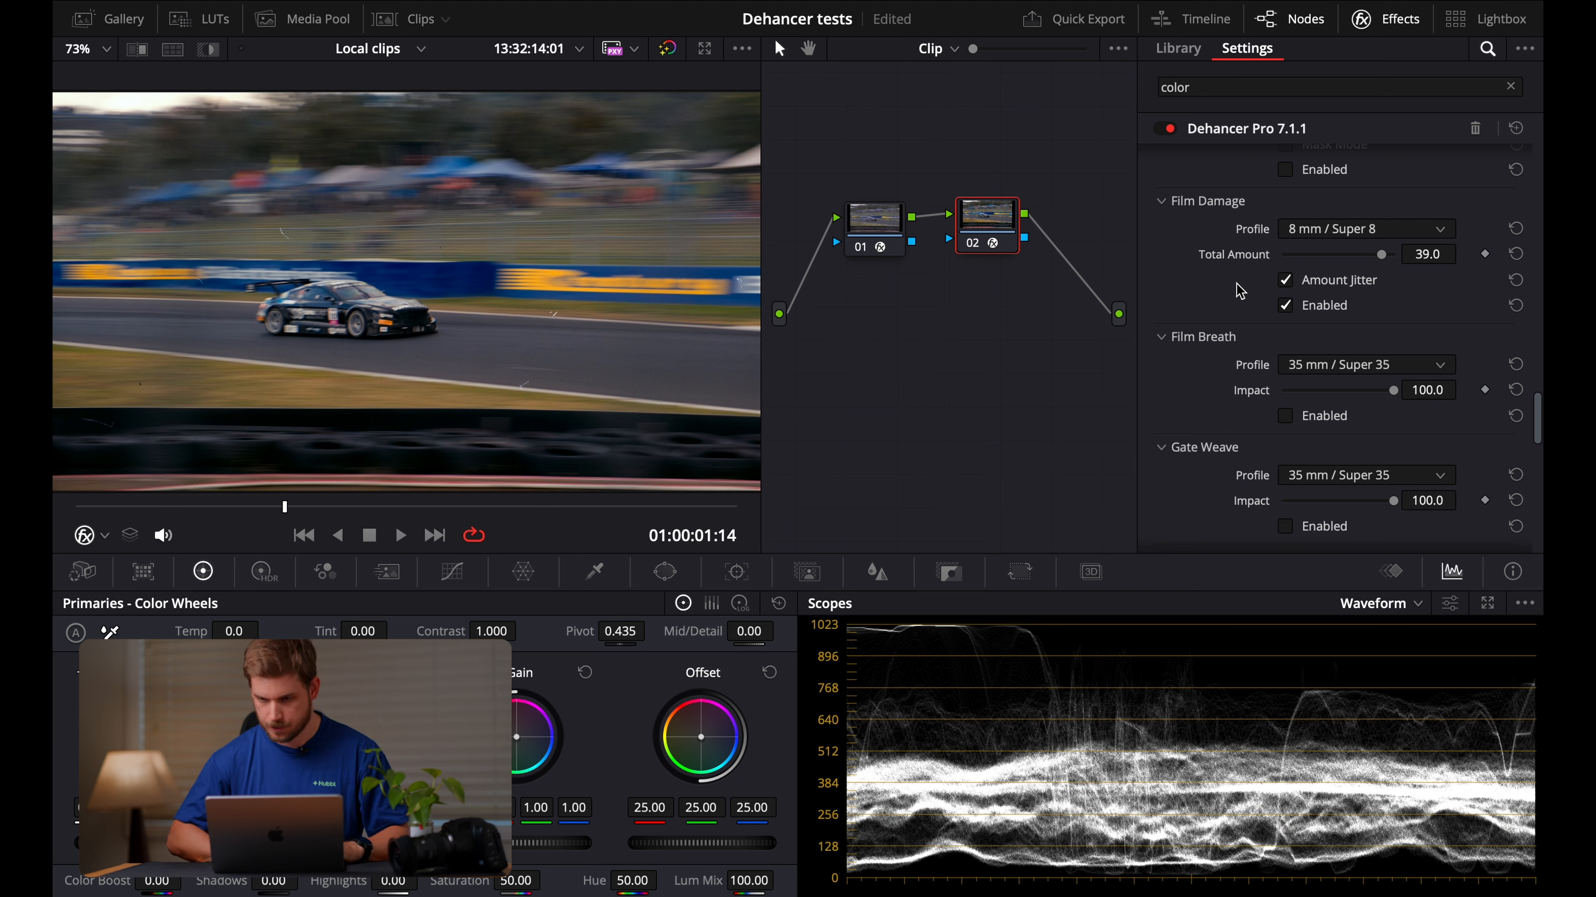
left_click(1286, 306)
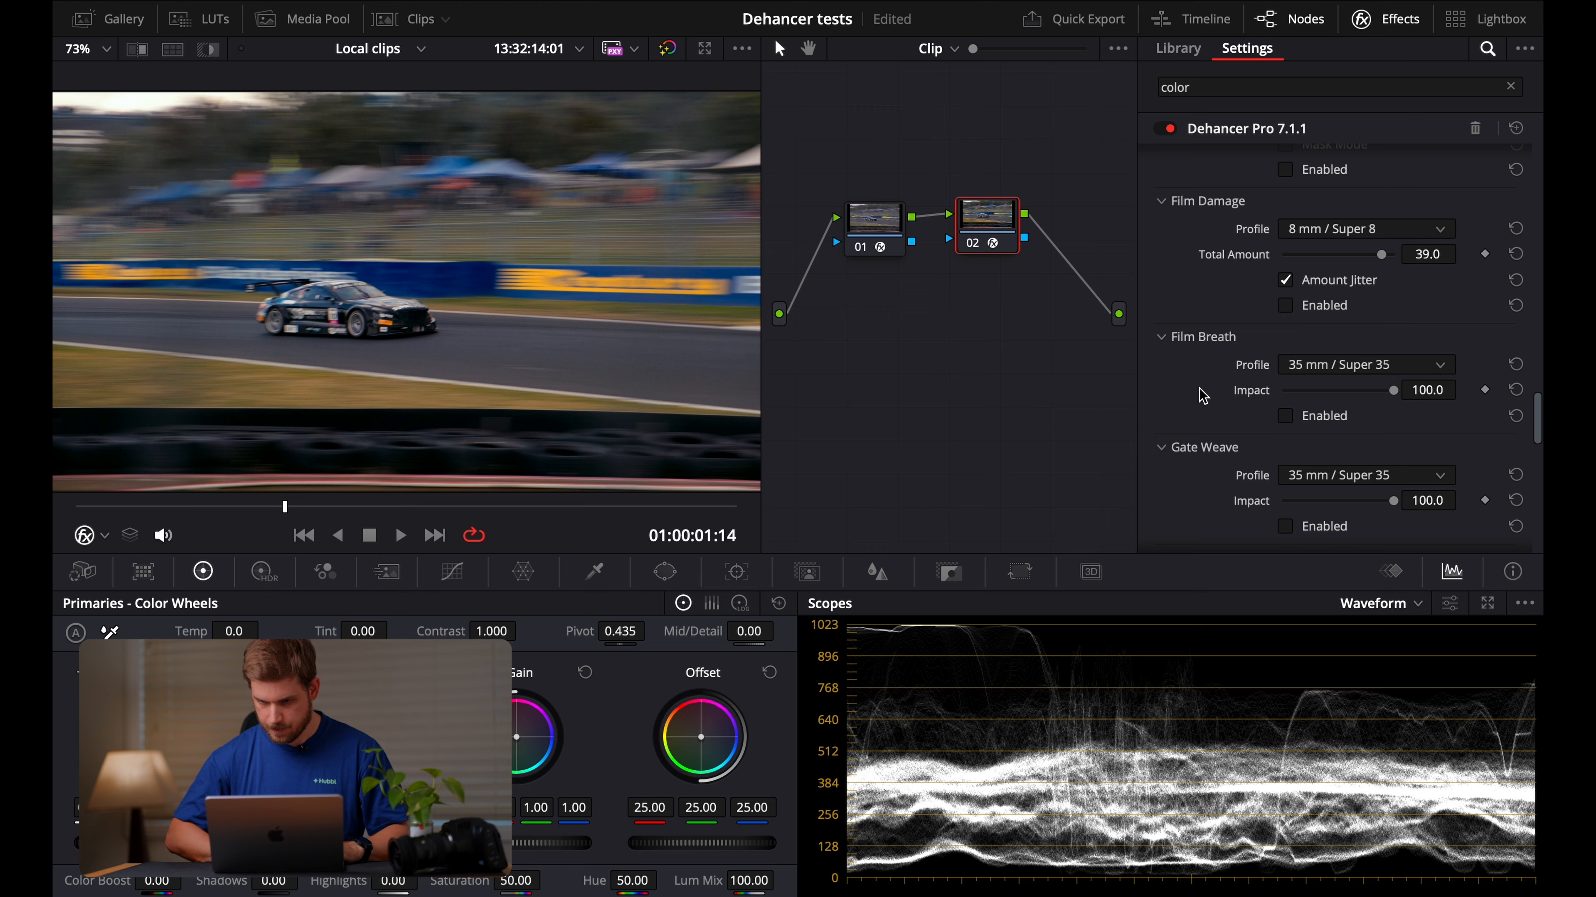
- Preview Film Breath with the 8 mm / Super 8 profile during playback, leaving it disabled
scroll(1203, 396, "down", 2)
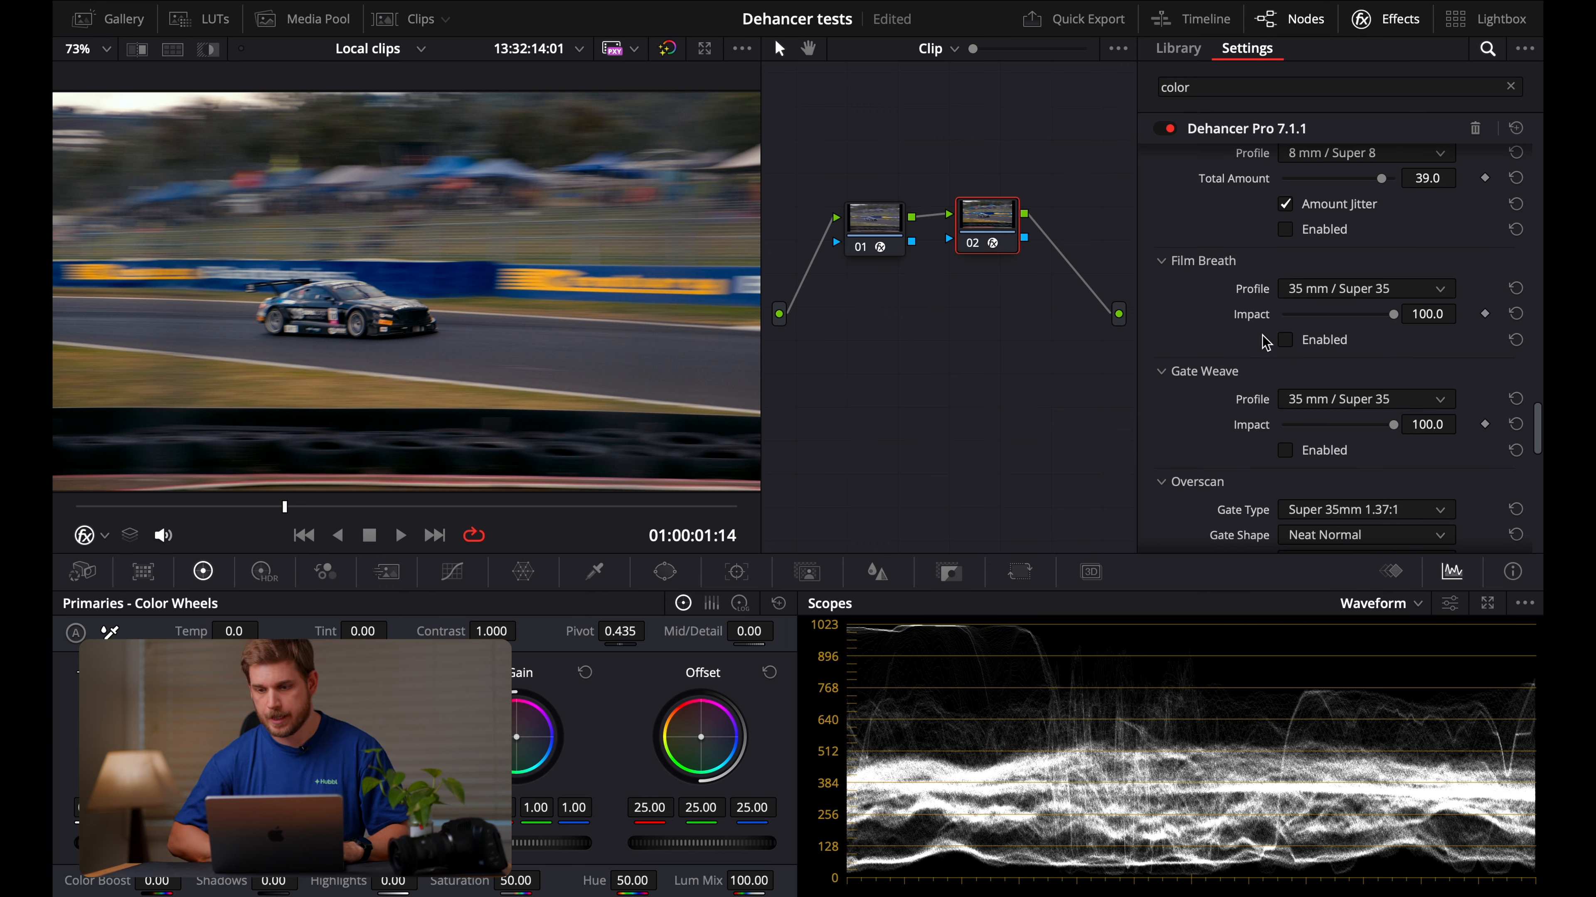
left_click(1286, 340)
left_click(1372, 300)
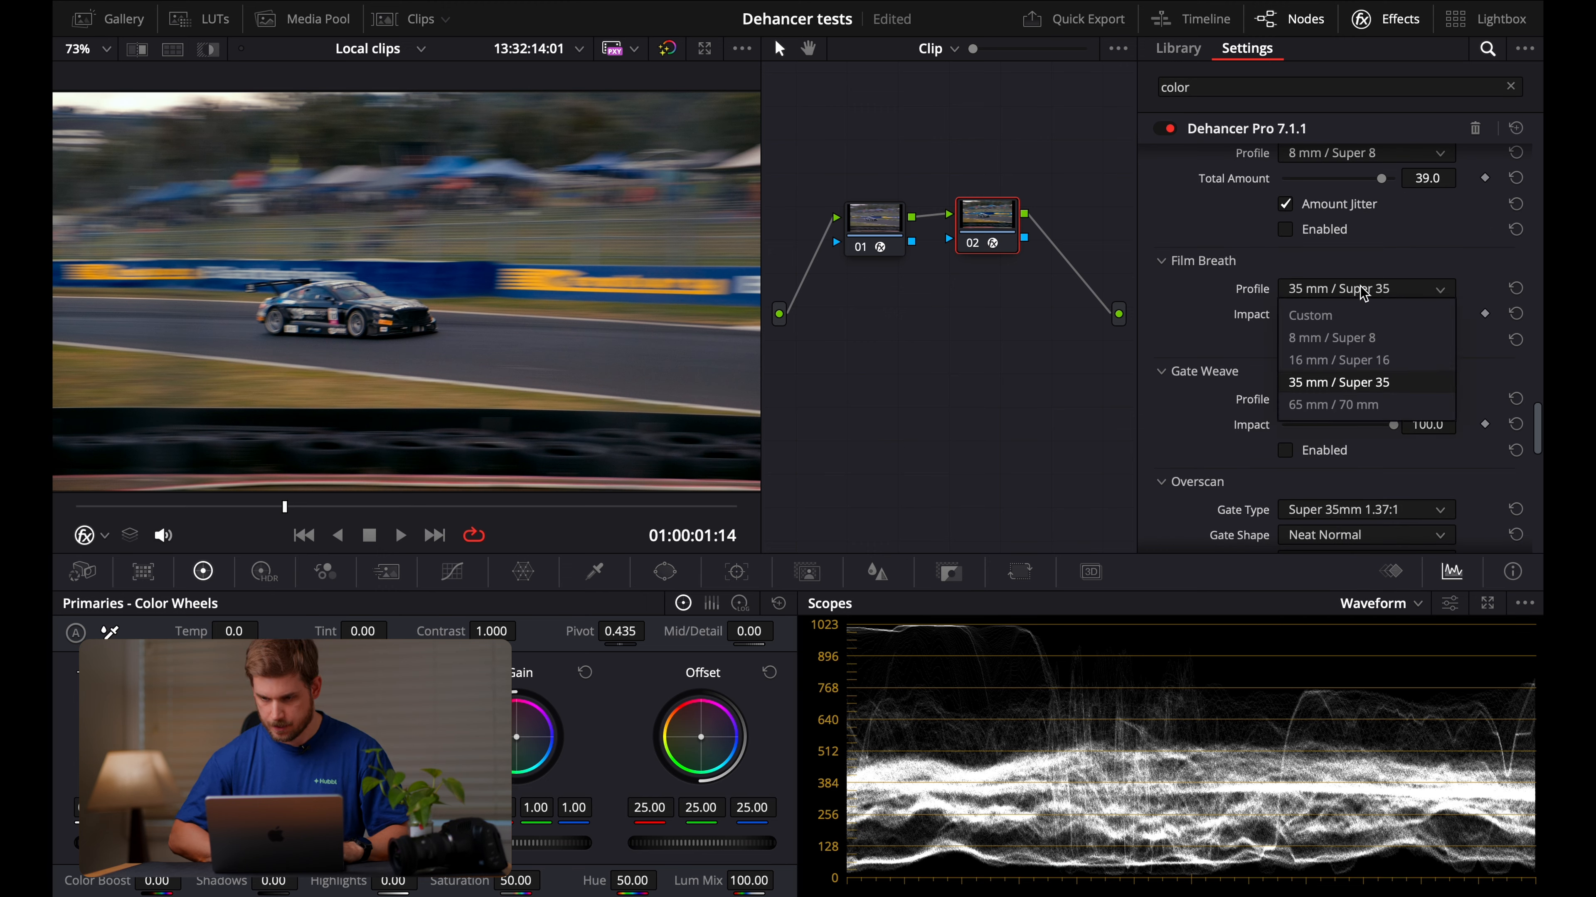
left_click(1332, 331)
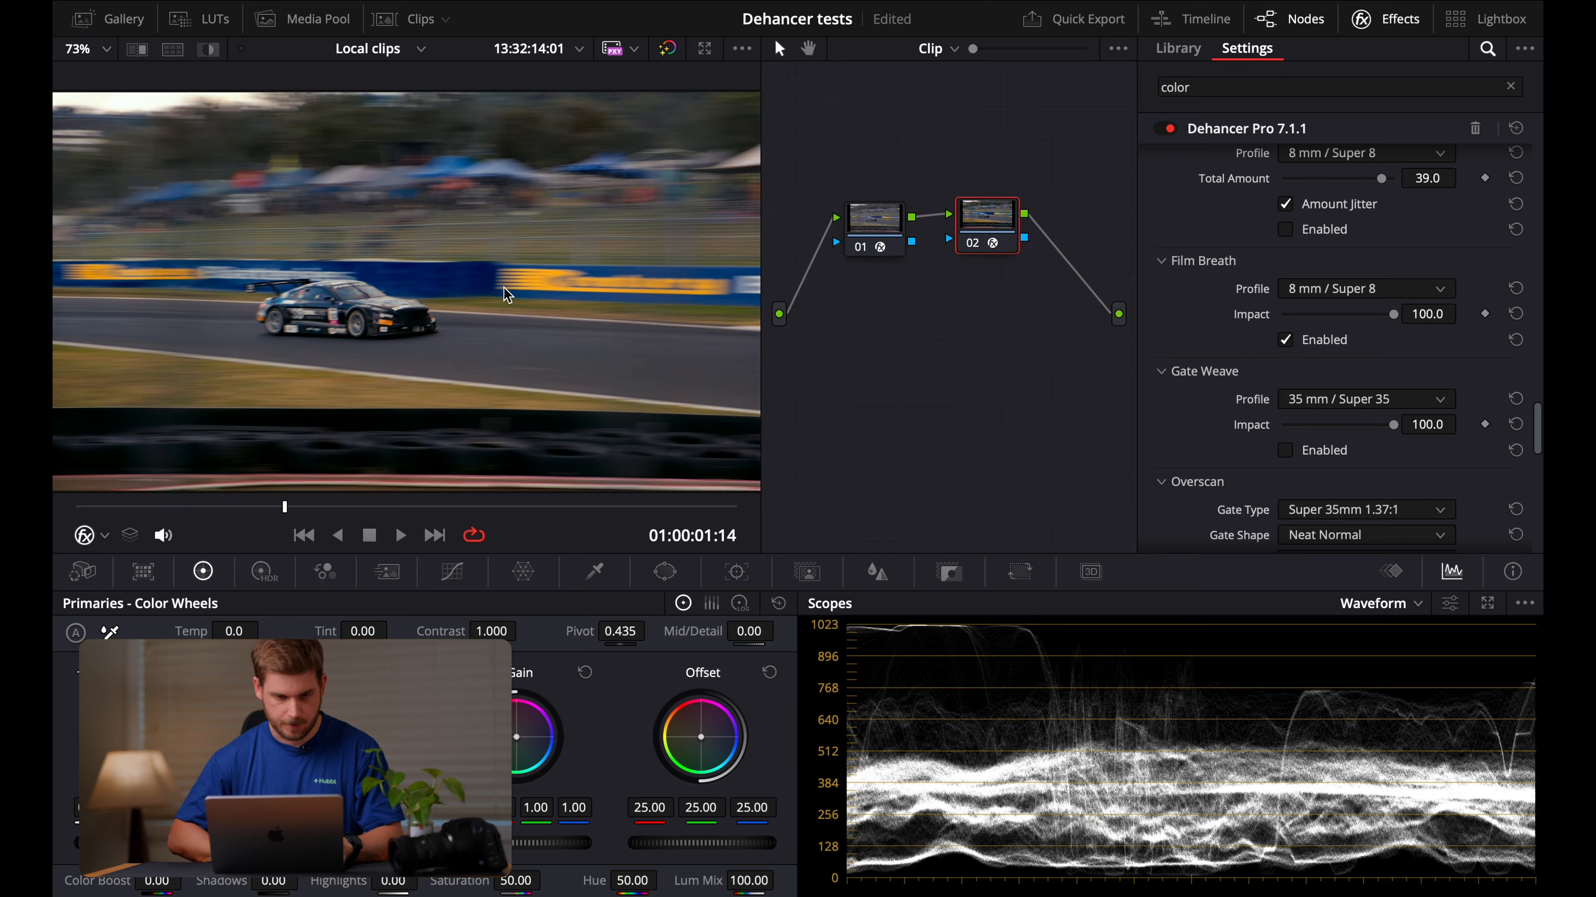
key("space")
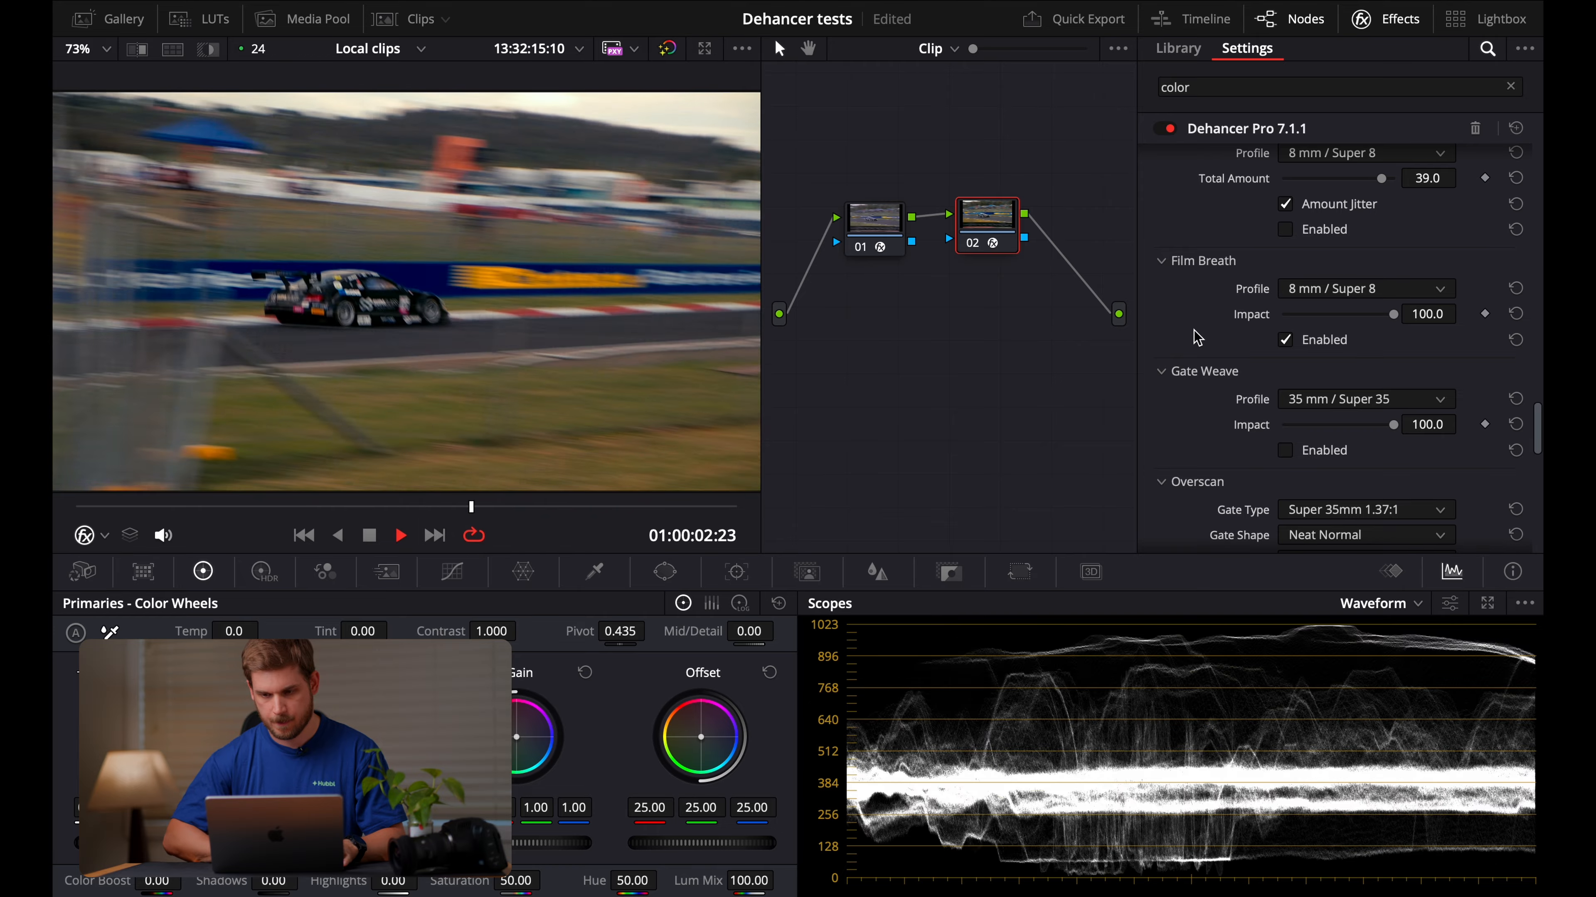
left_click(1283, 340)
- Enable Gate Weave and set its profile to 8 mm / Super 8
scroll(1258, 353, "down", 2)
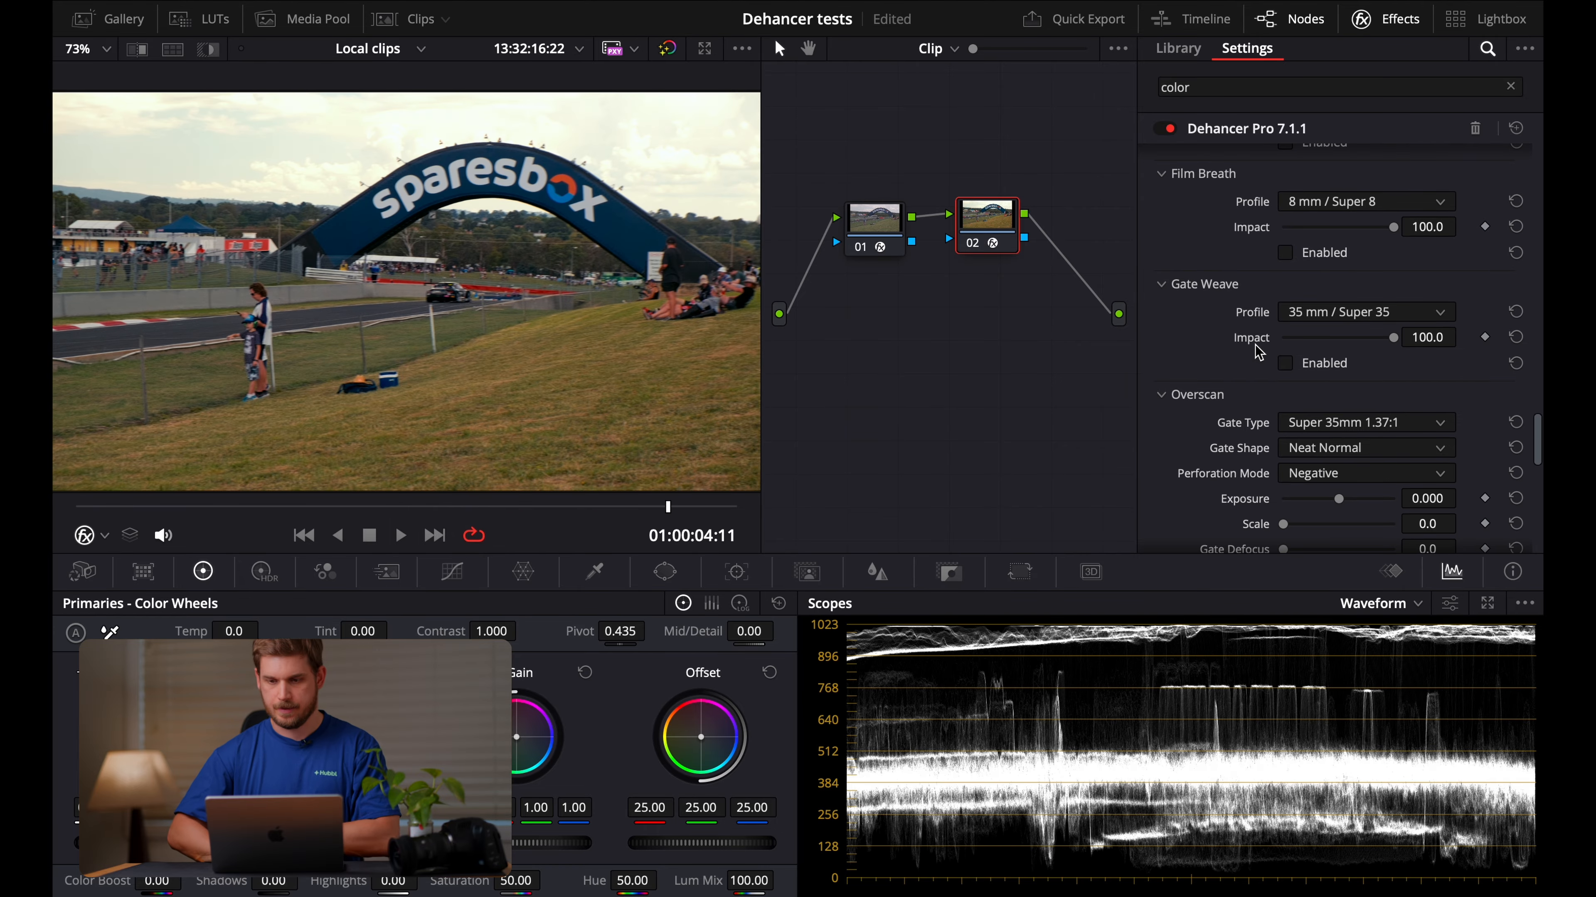
left_click(1285, 364)
left_click(1344, 312)
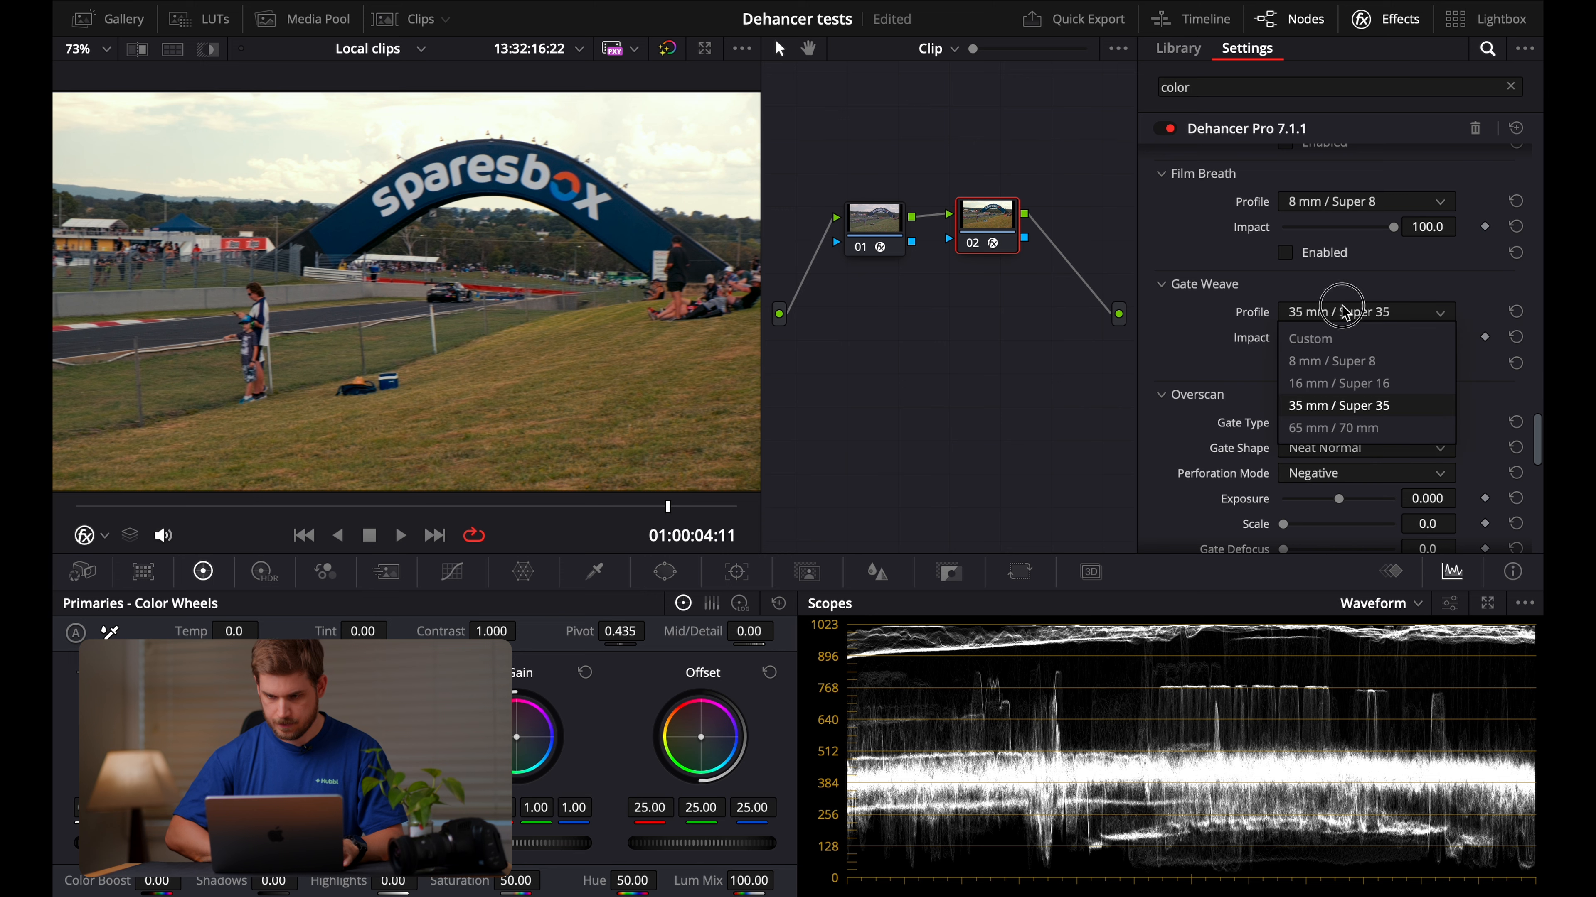
left_click(1335, 363)
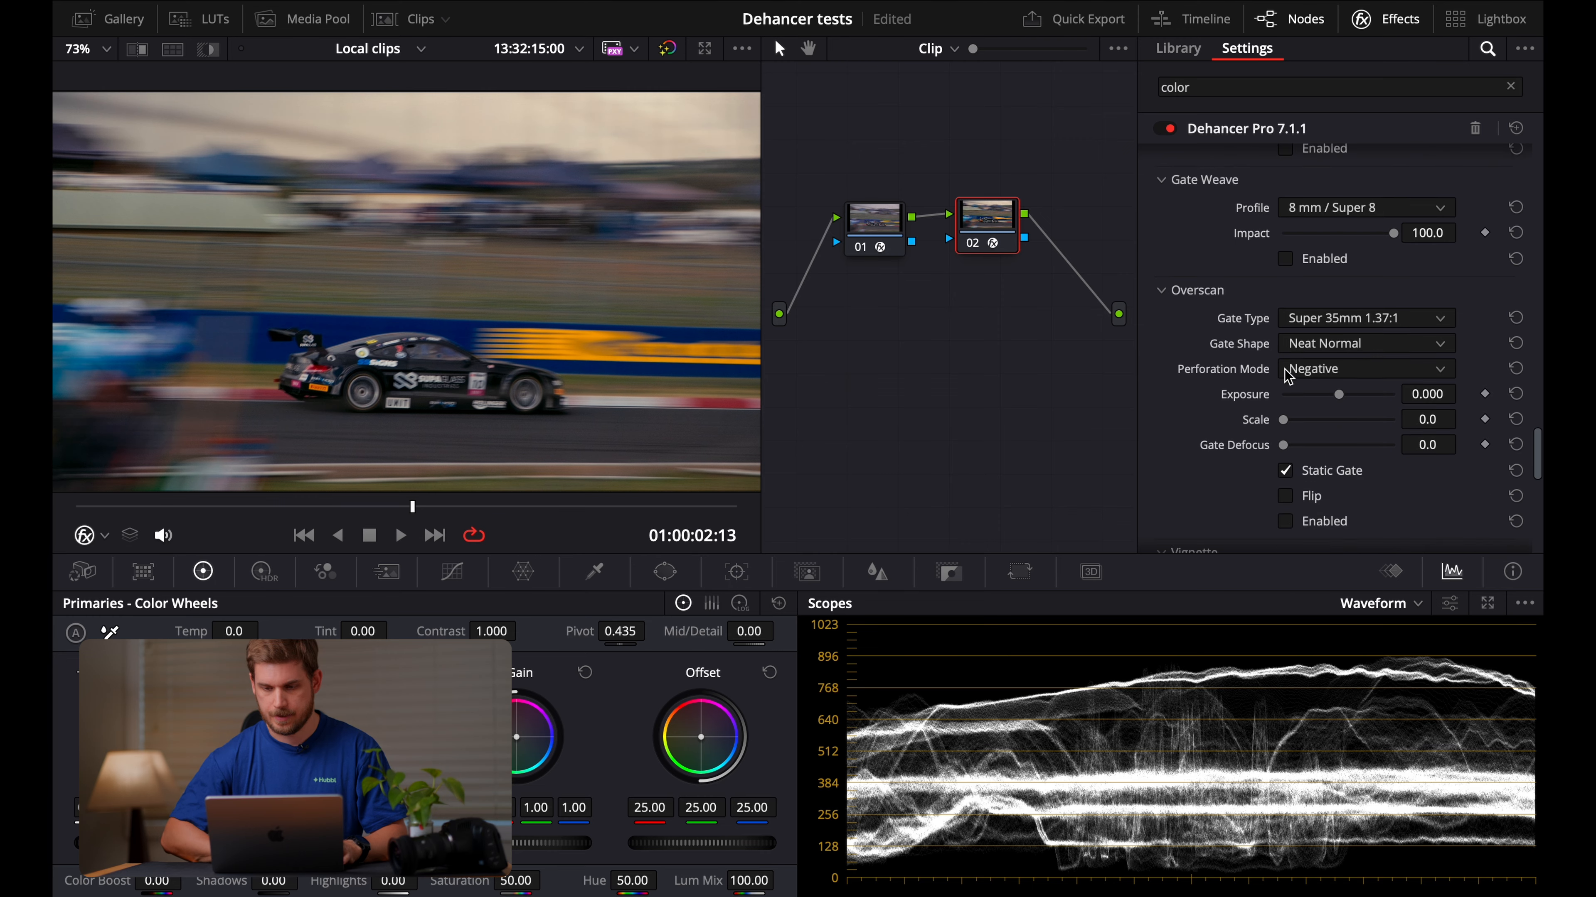
- Set the Overscan Gate Type to Super 8mm 1.33:1 and enable Overscan
scroll(1284, 377, "down", 3)
scroll(1289, 374, "up", 1)
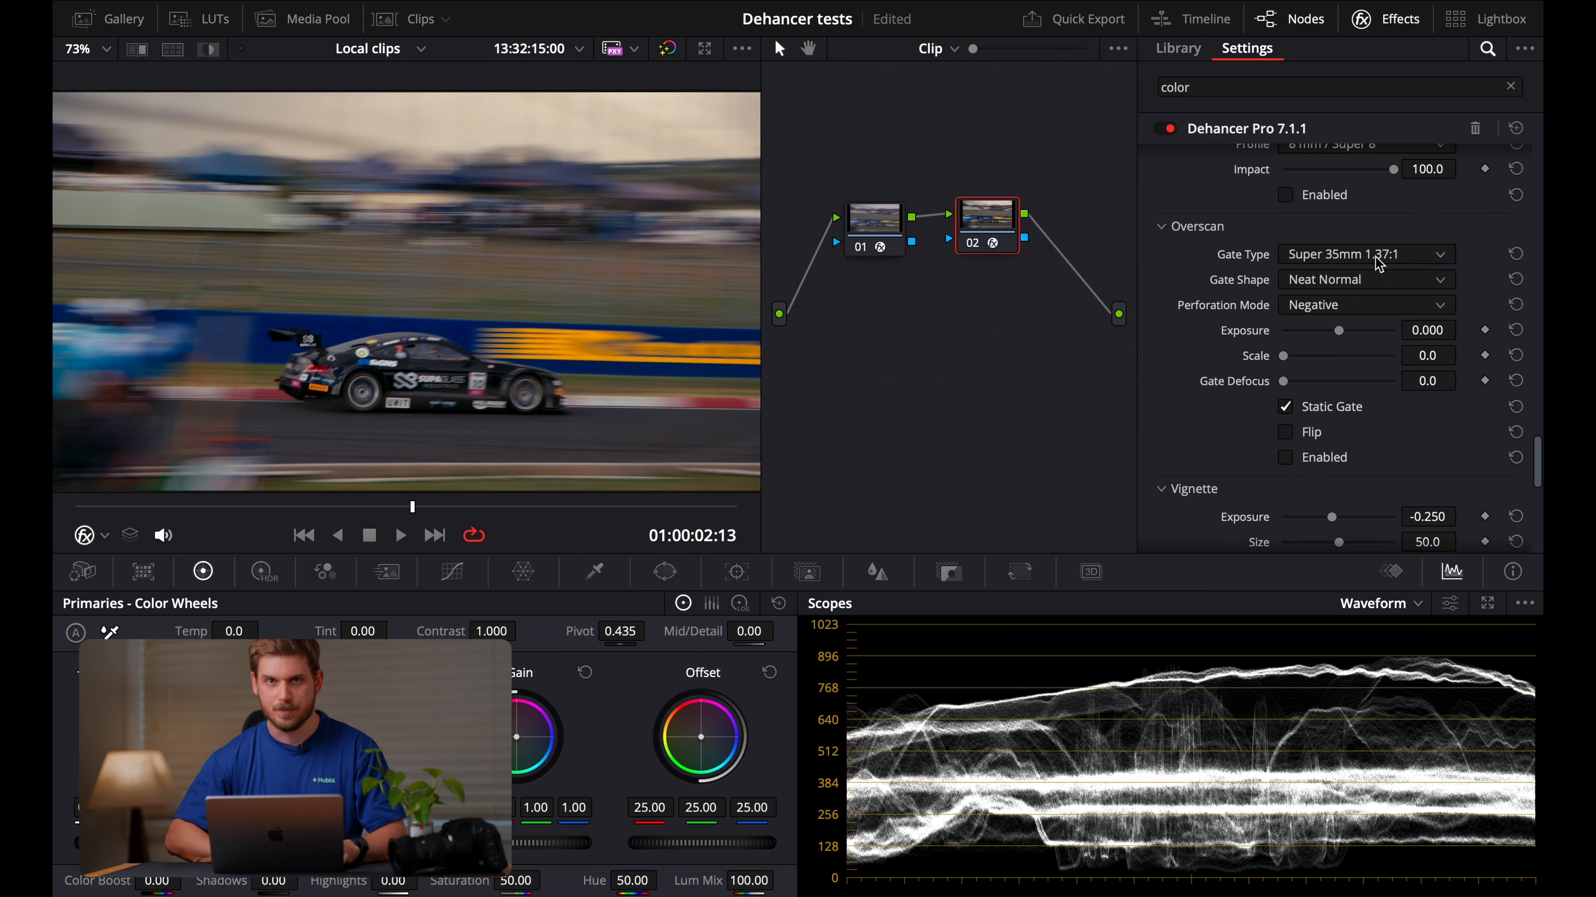
left_click(1364, 263)
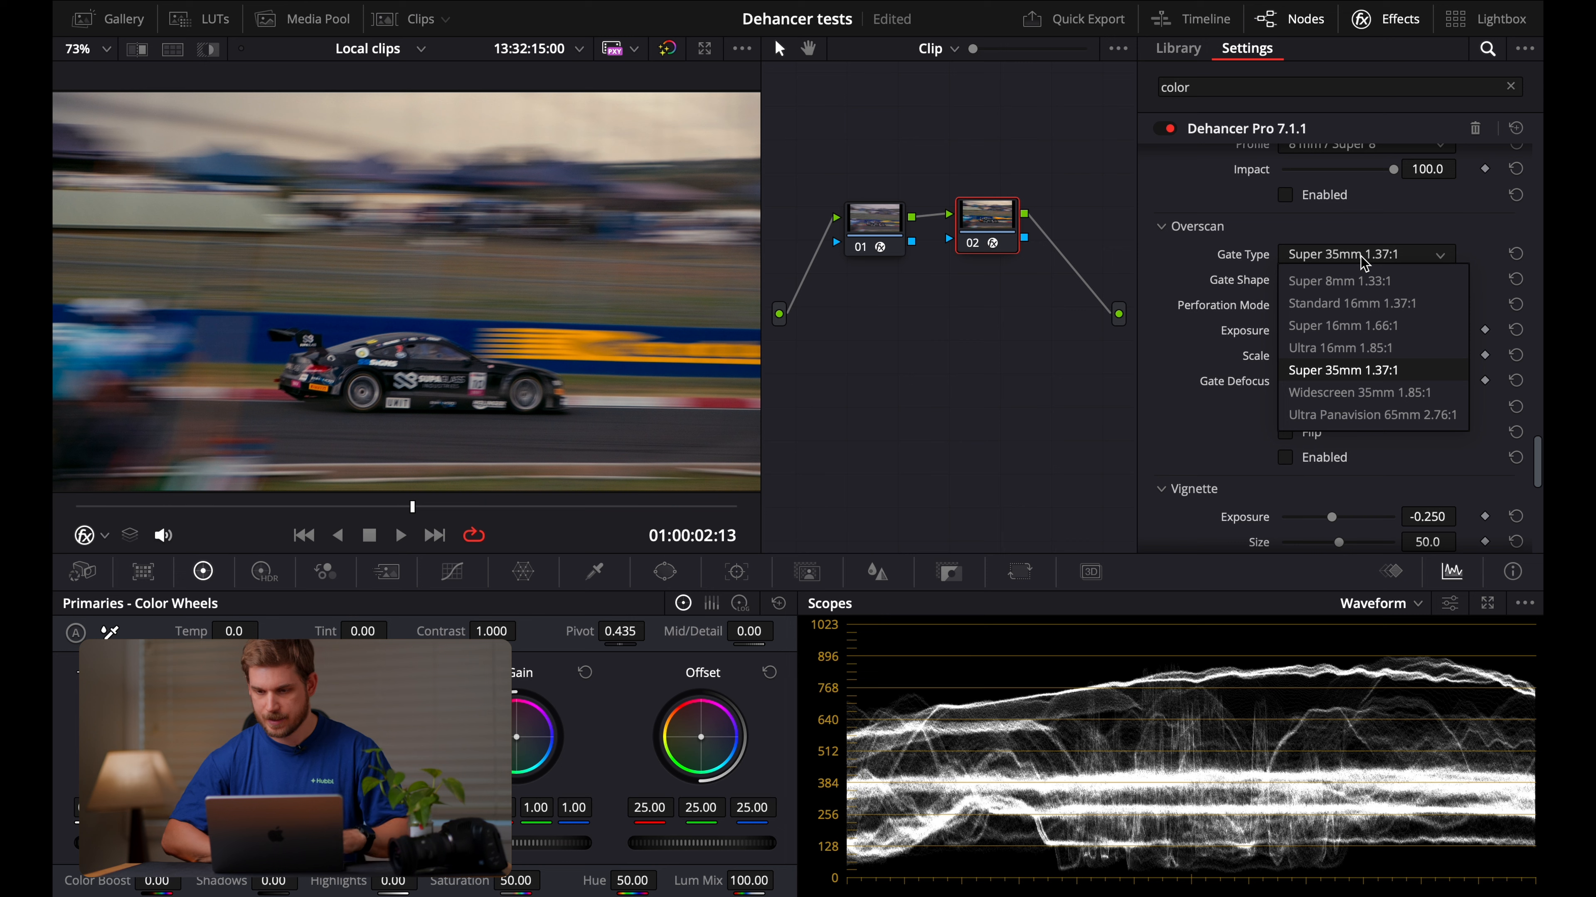
left_click(1343, 282)
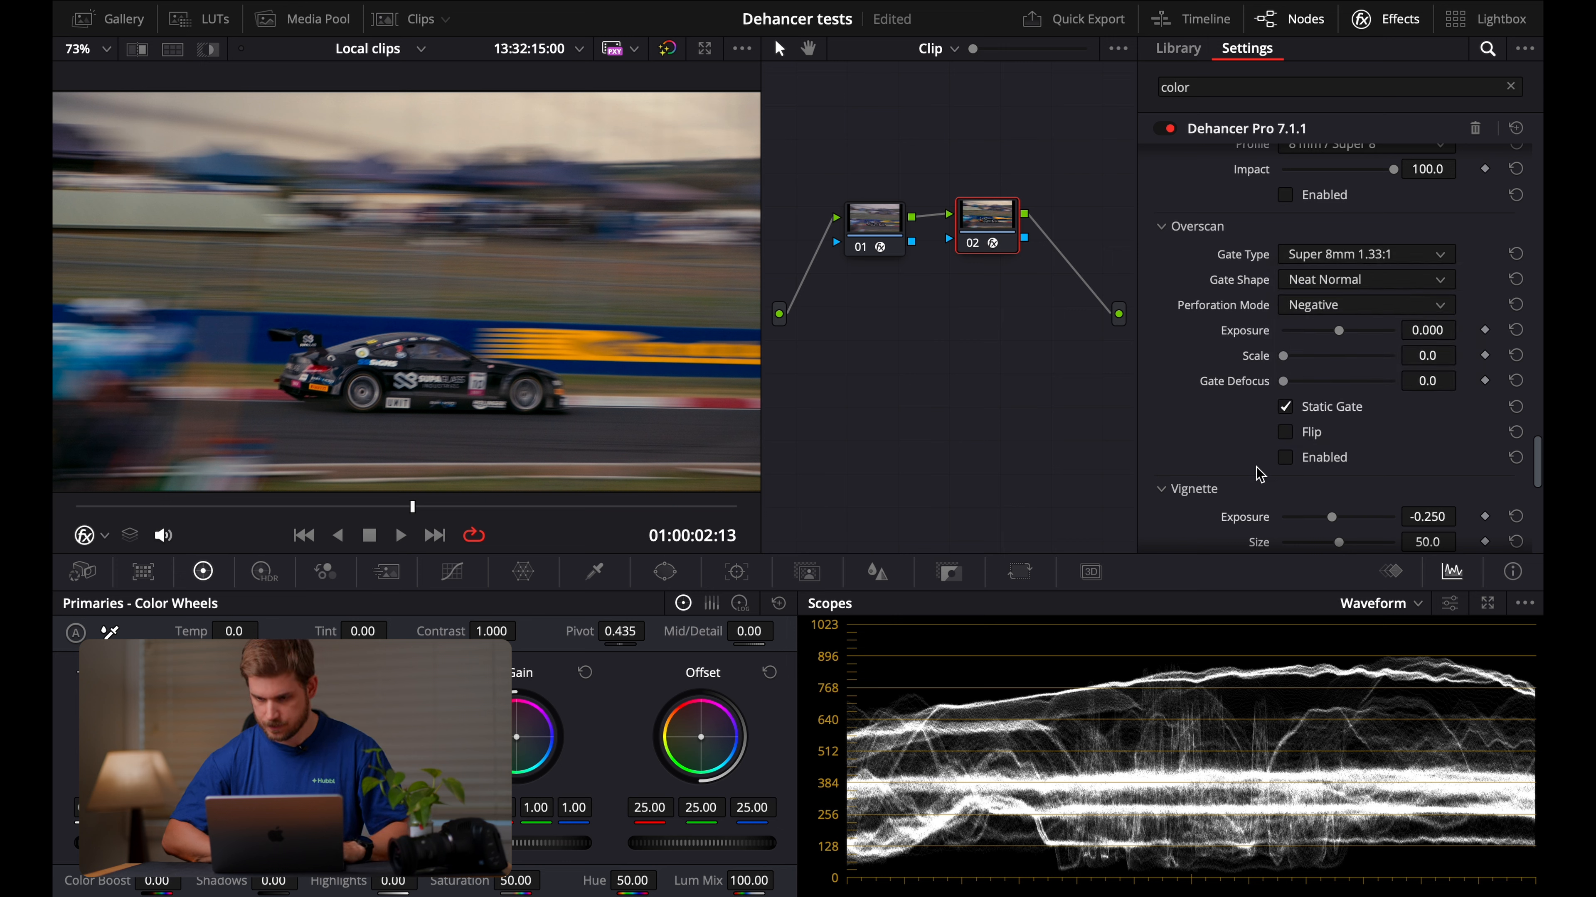
left_click(1286, 459)
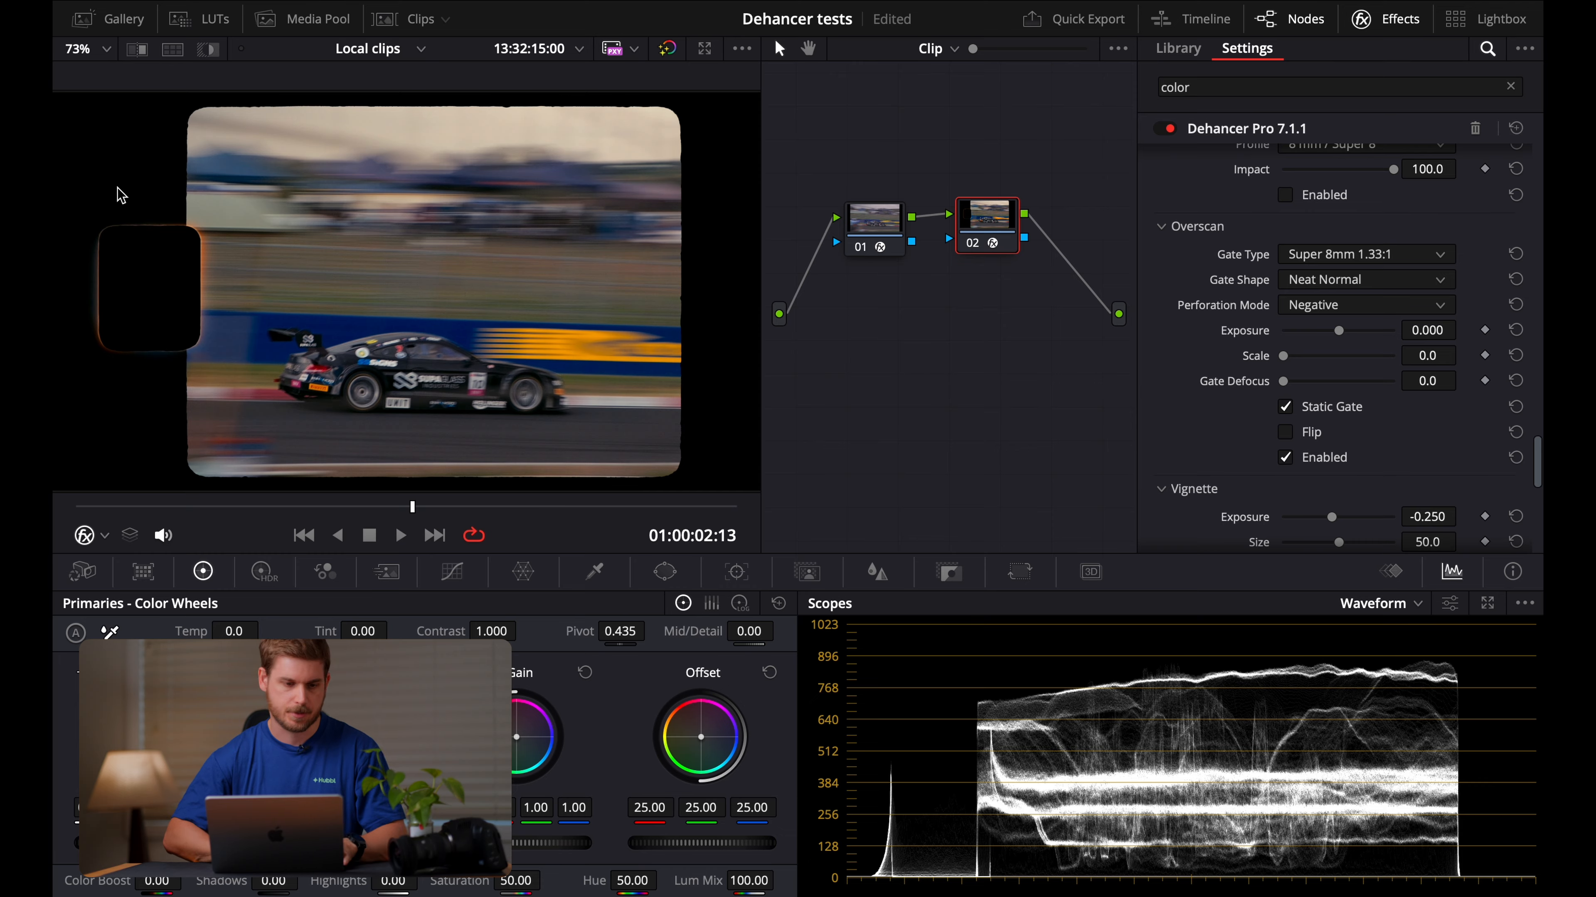
- Play the clip to review the overscan frame, and disable Overscan
key("space")
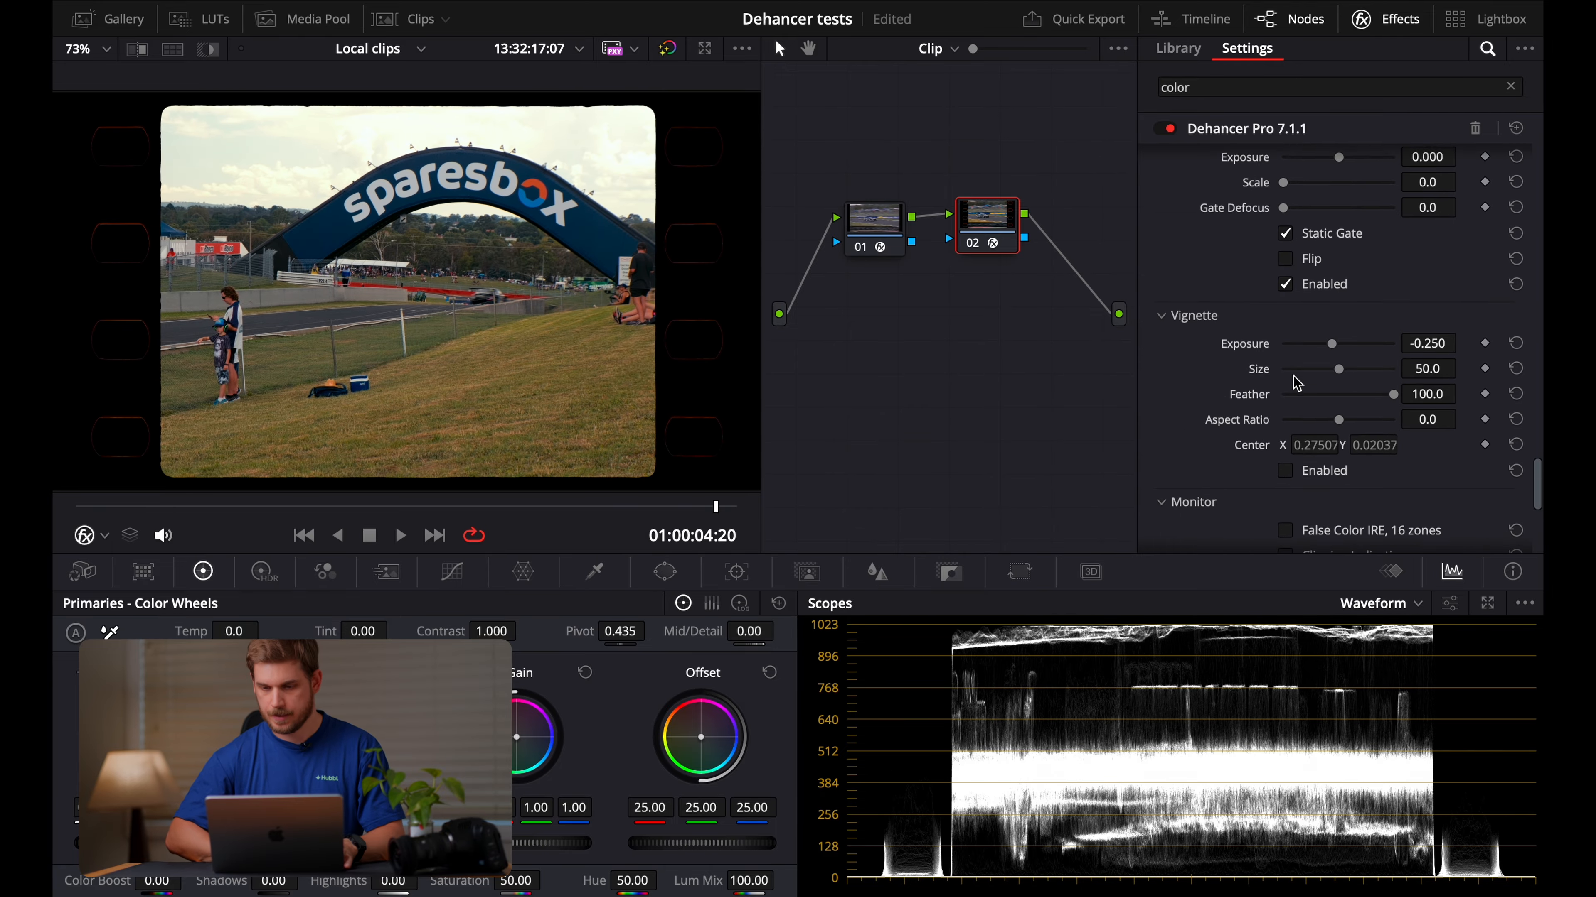
scroll(1256, 370, "down", 2)
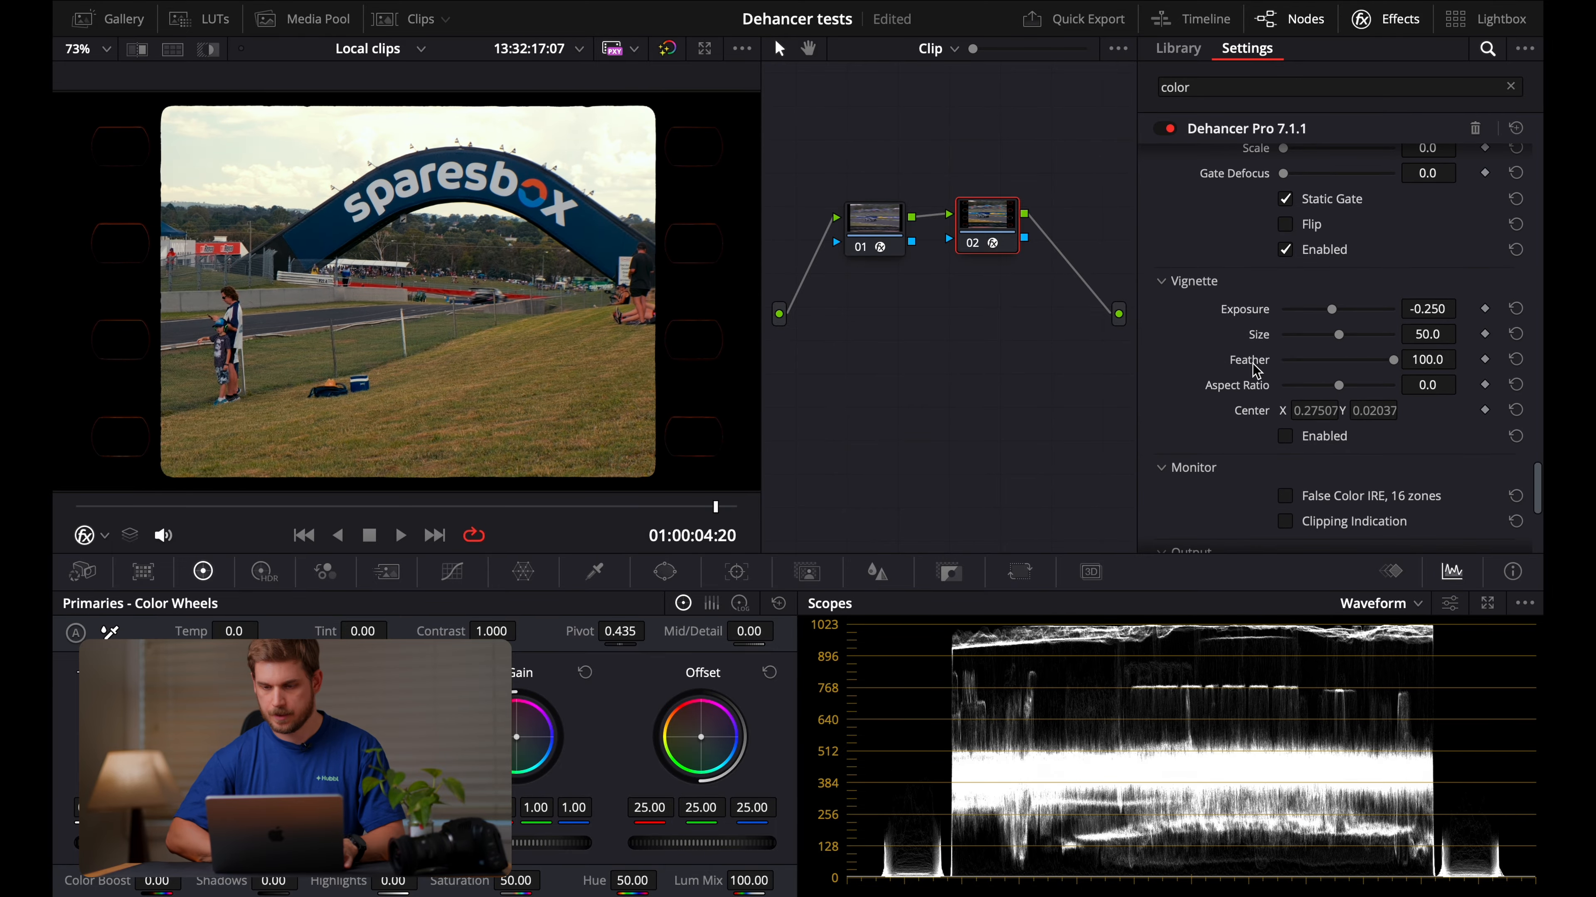
left_click(1286, 253)
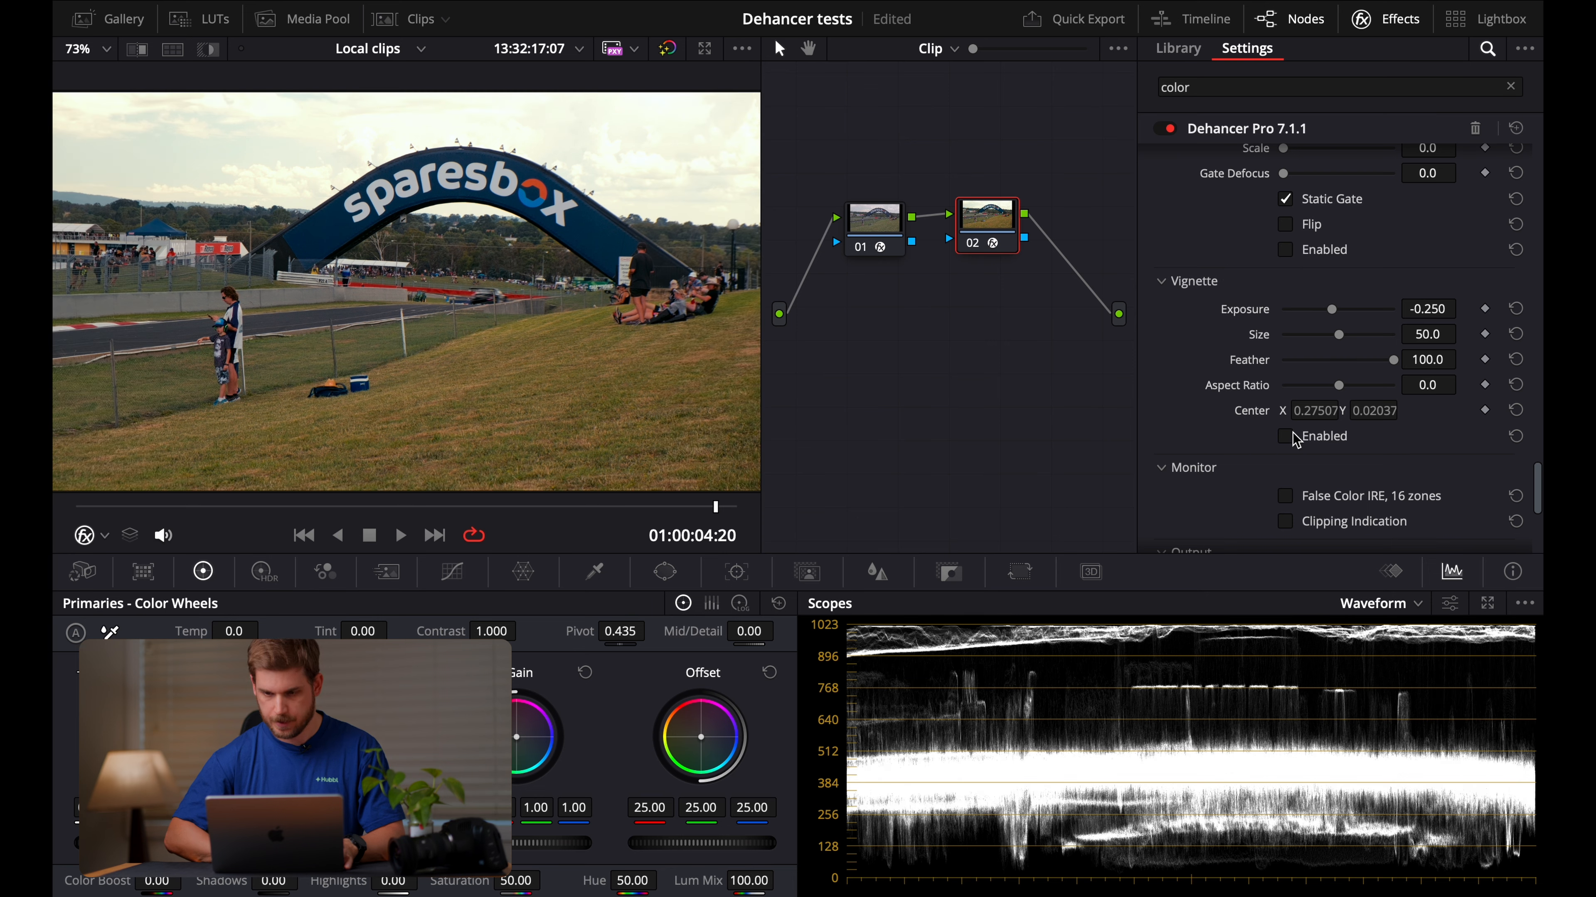
- Enable the Vignette with Exposure -1.266, Size 48.6, Feather 31.2 and Center reset to 0, 0, and preview it in playback
left_click_drag(1332, 310, 1324, 377)
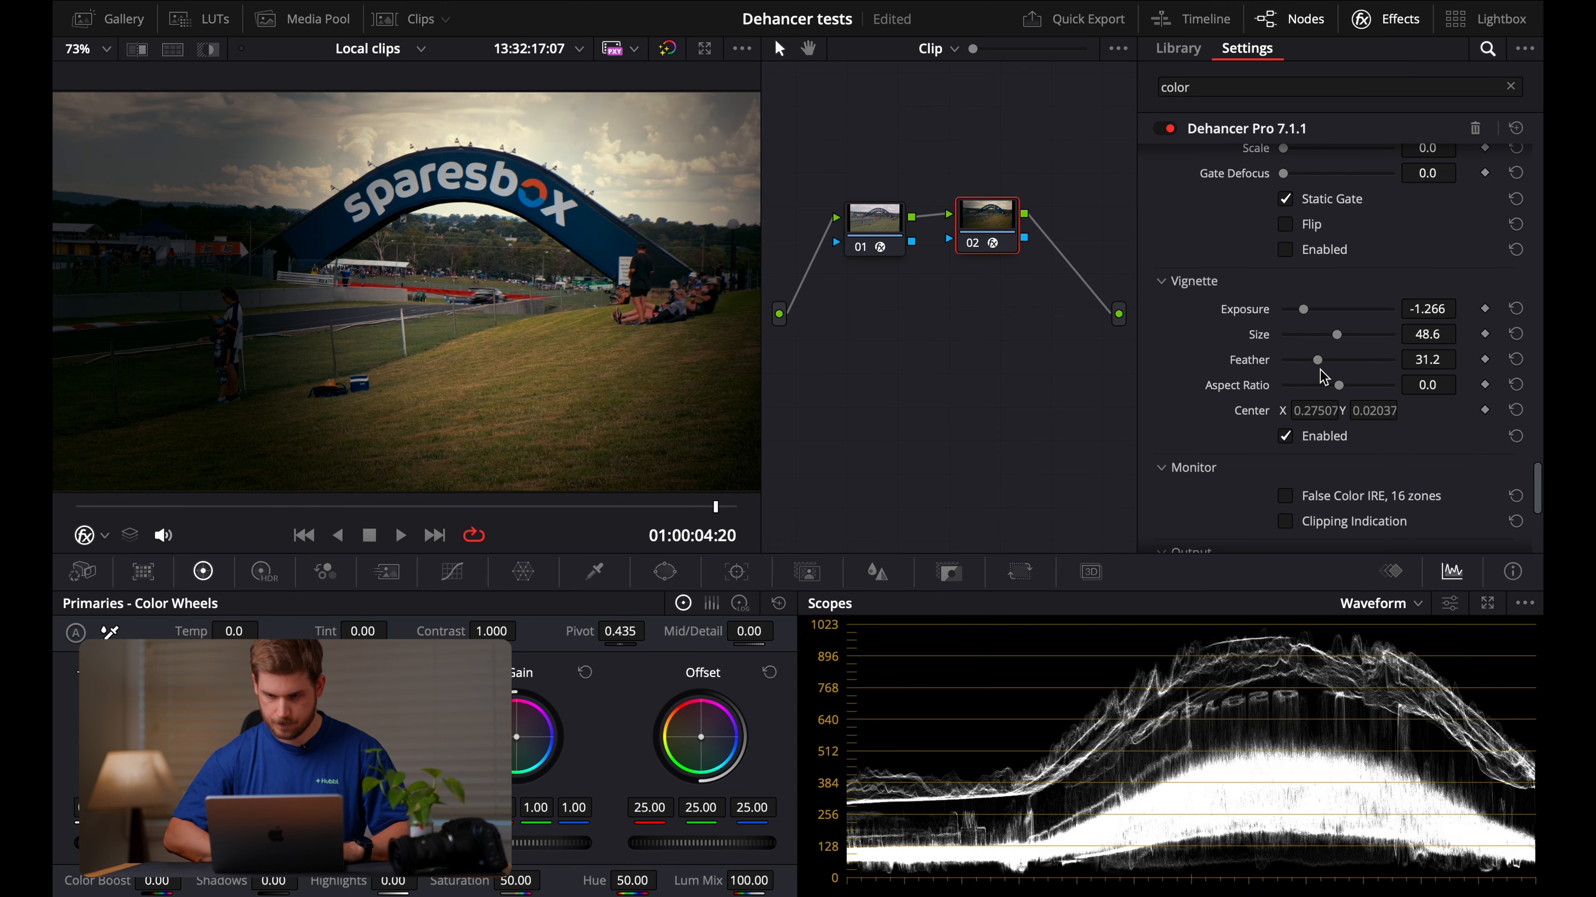
double_click(1248, 412)
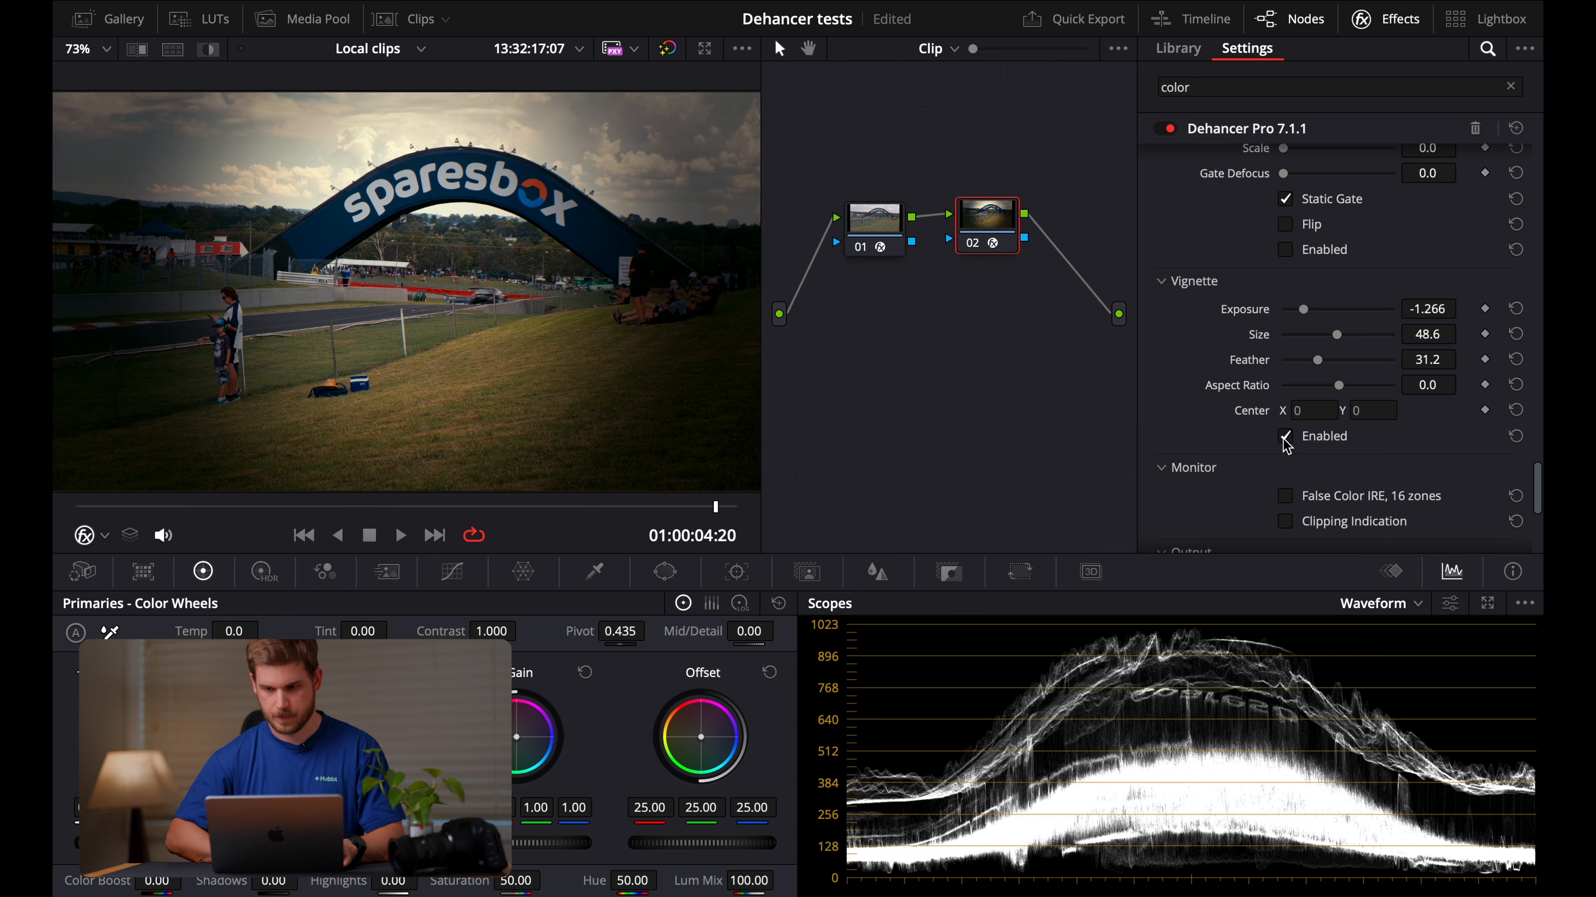
key("space")
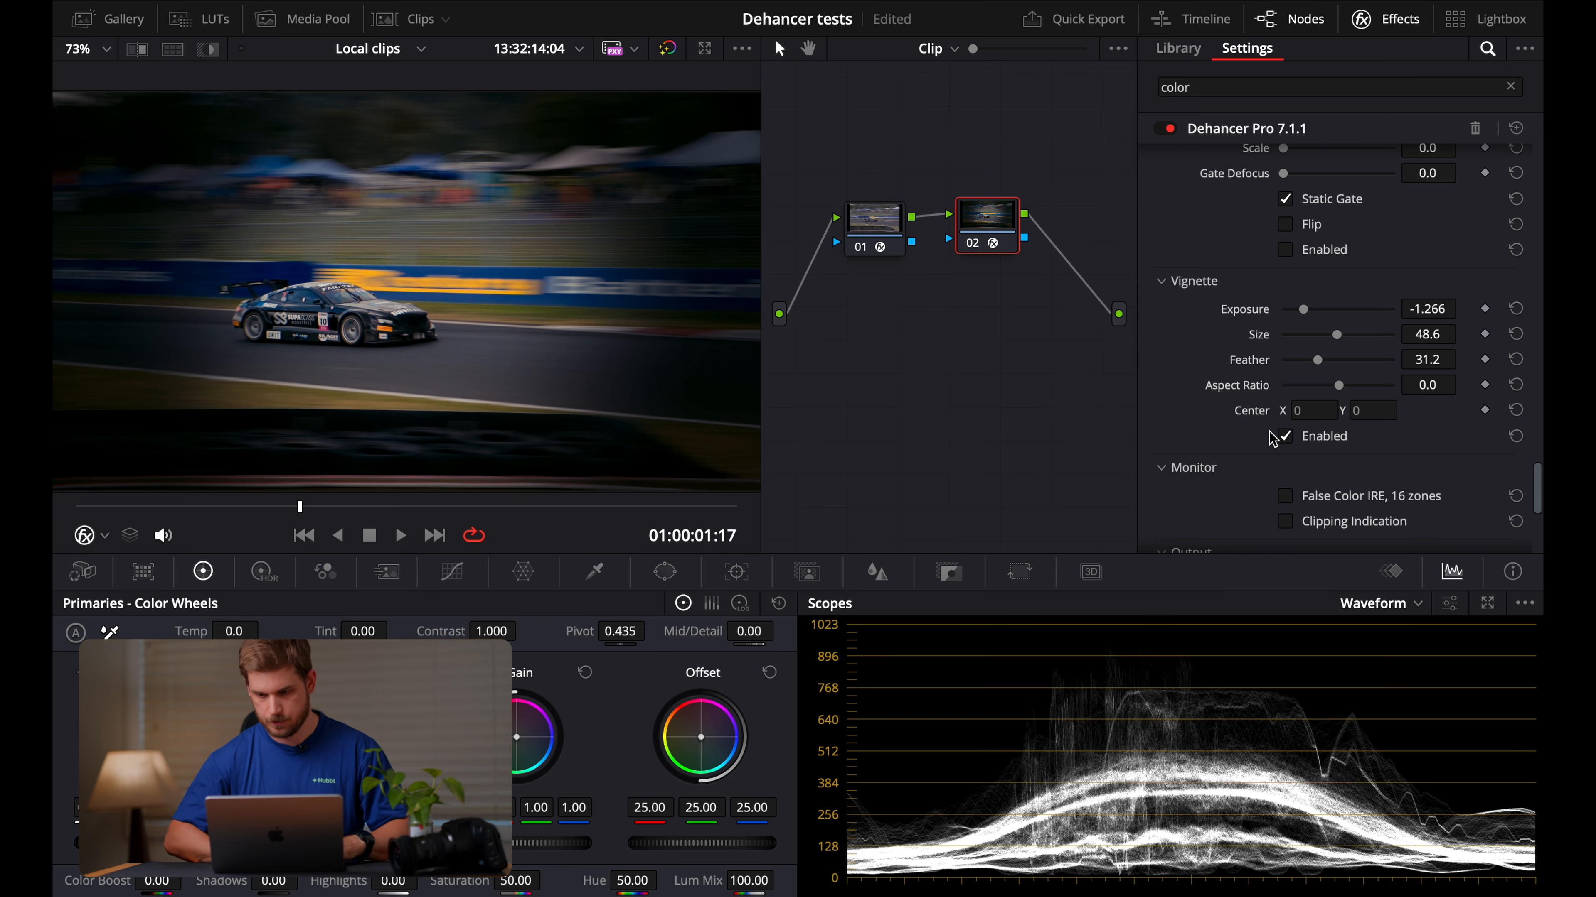
- Disable the Vignette and review the Monitor, Output and LUT Generator settings
left_click(1285, 437)
scroll(1293, 440, "down", 1)
scroll(1293, 443, "down", 4)
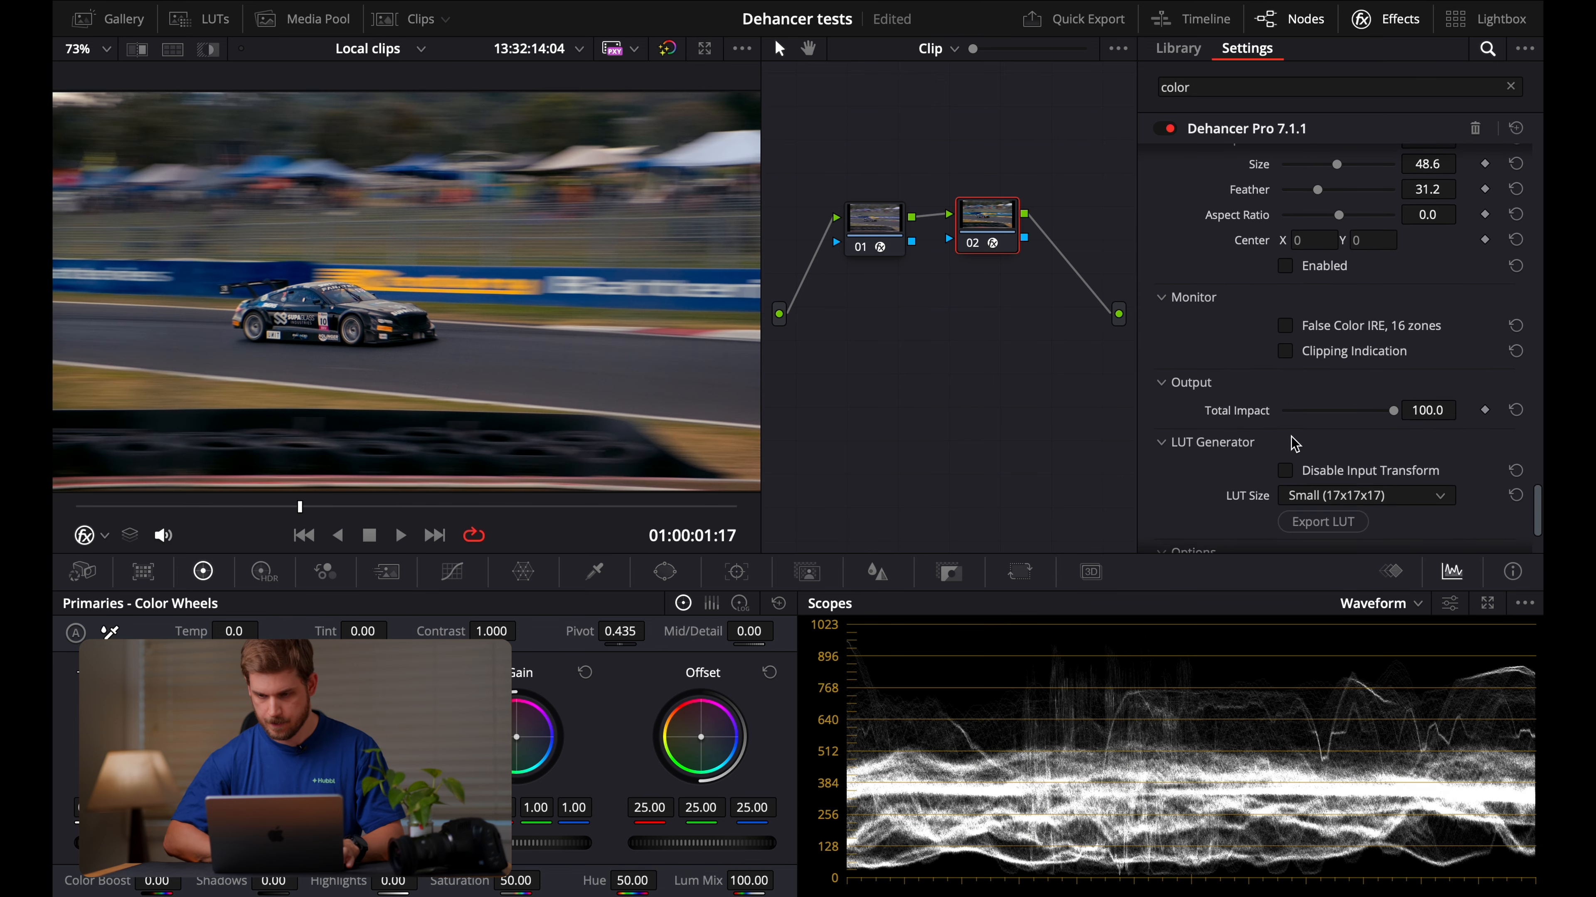
- Preview the False Color IRE monitor overlay, switch it off, and review the remaining Output, LUT Generator and Options settings
left_click(1285, 324)
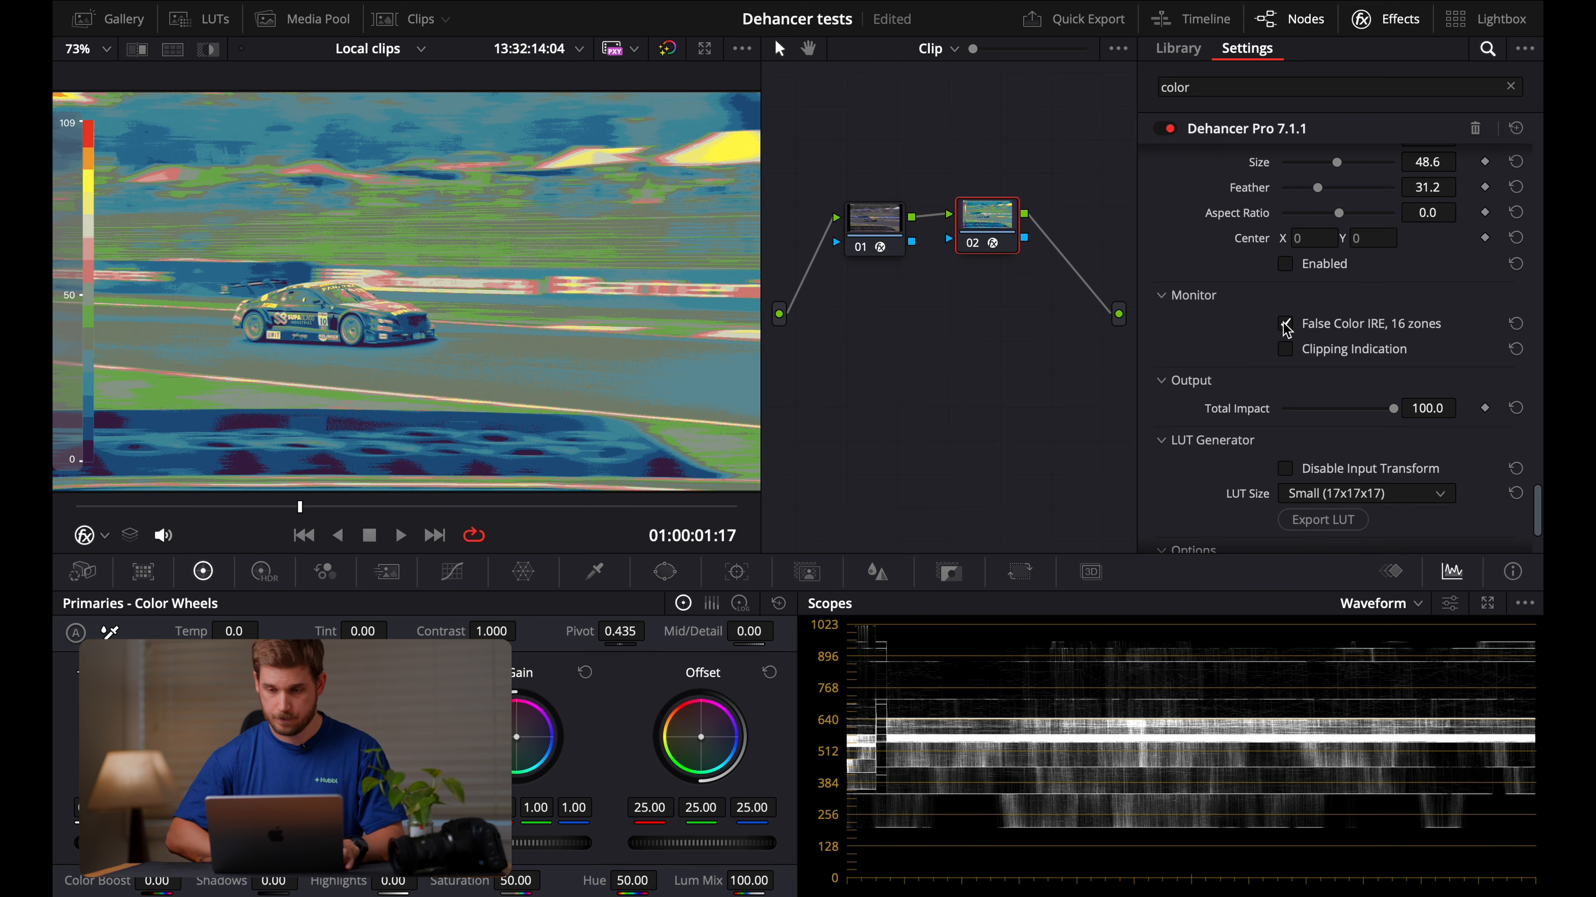
left_click(1285, 324)
scroll(1209, 359, "down", 4)
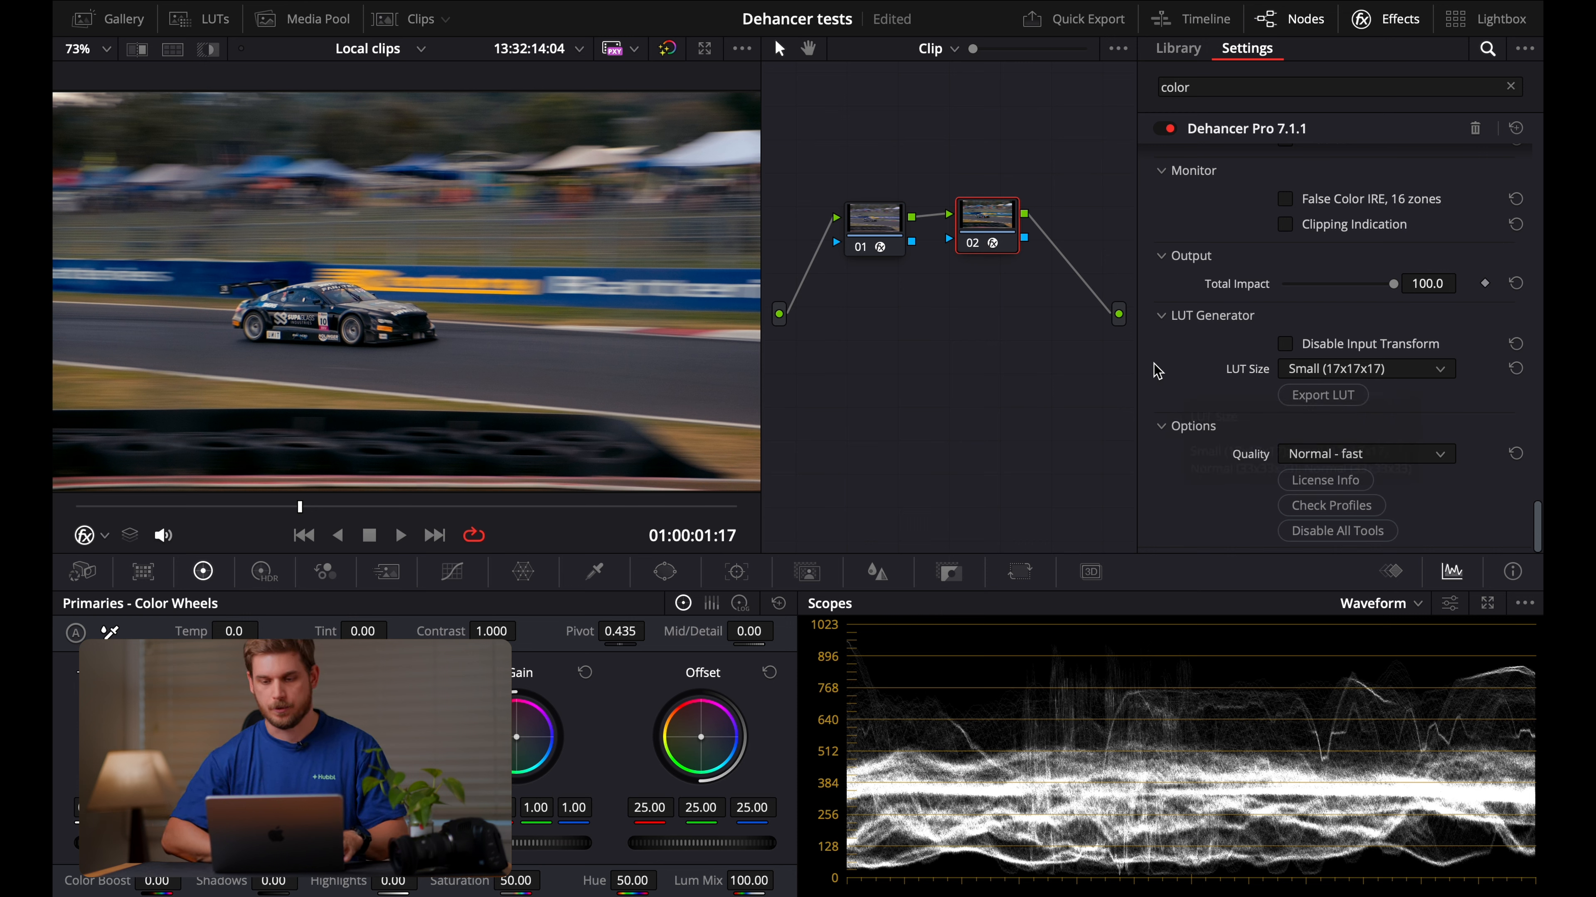
scroll(1286, 319, "up", 10)
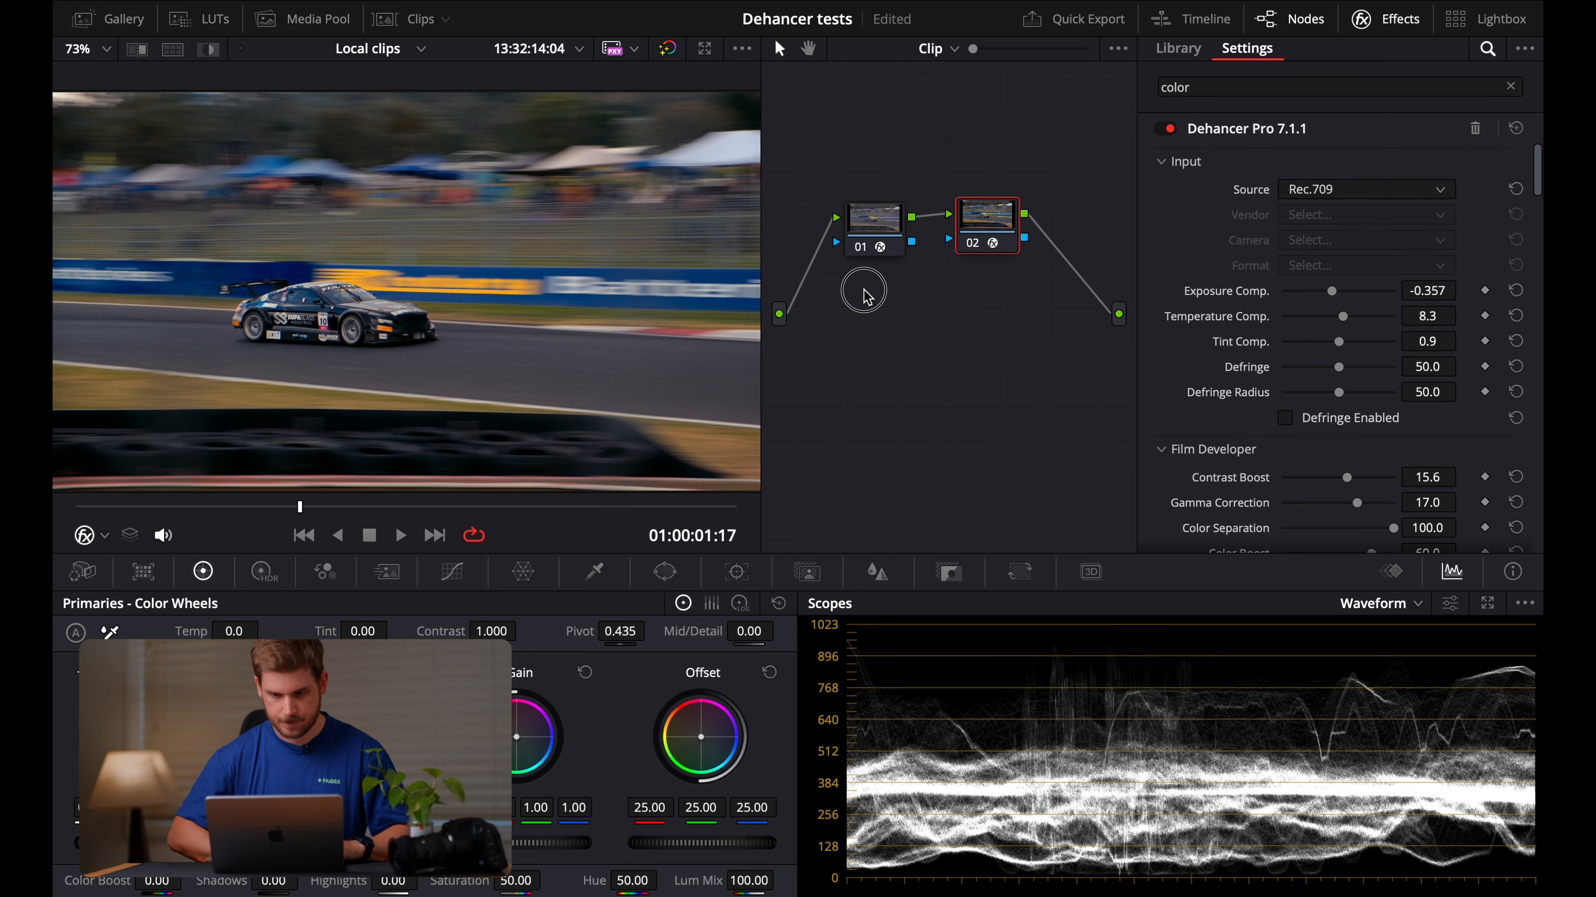
- Disable both clip nodes to compare the ungraded race-car image with the film look, and re-enable them
left_click_drag(859, 292, 1000, 145)
key("super+d")
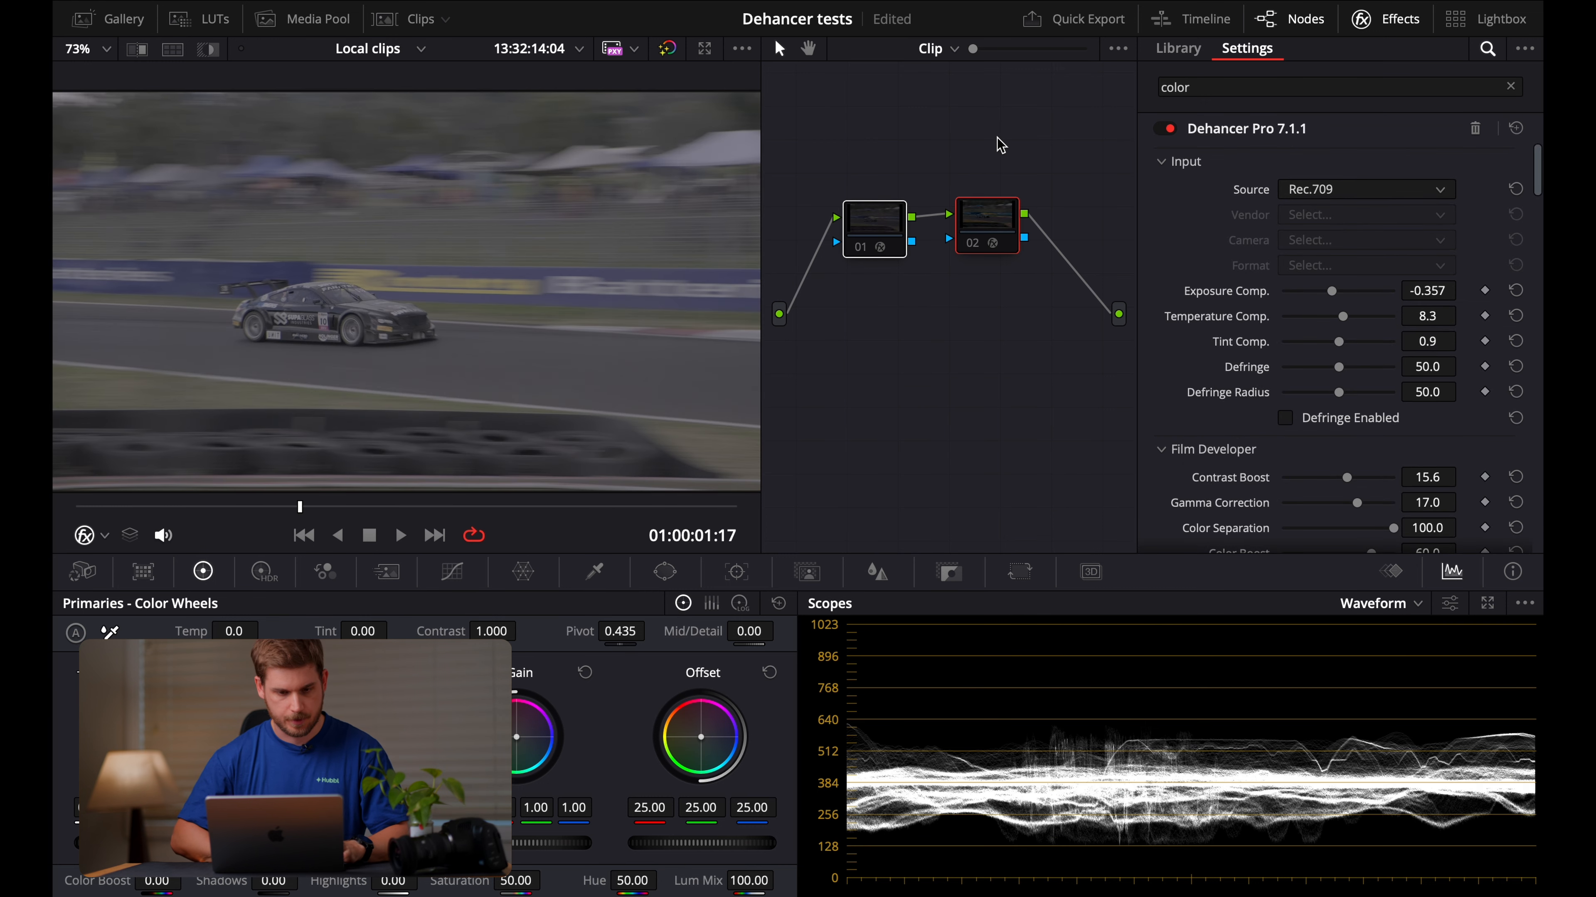
left_click(873, 244)
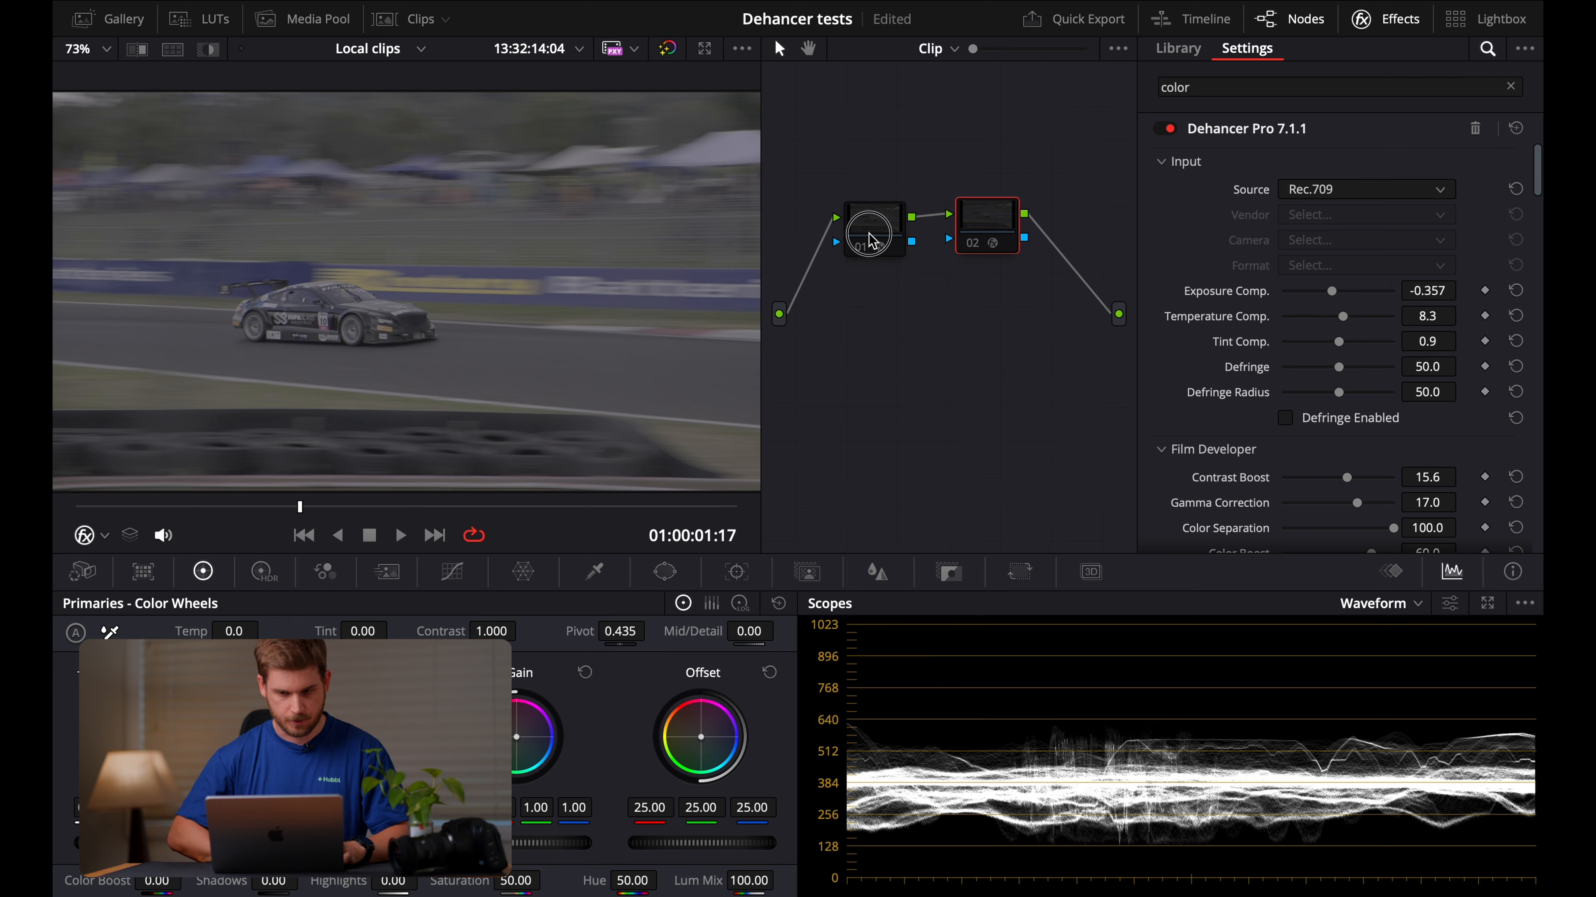
left_click(991, 233)
key("super+d")
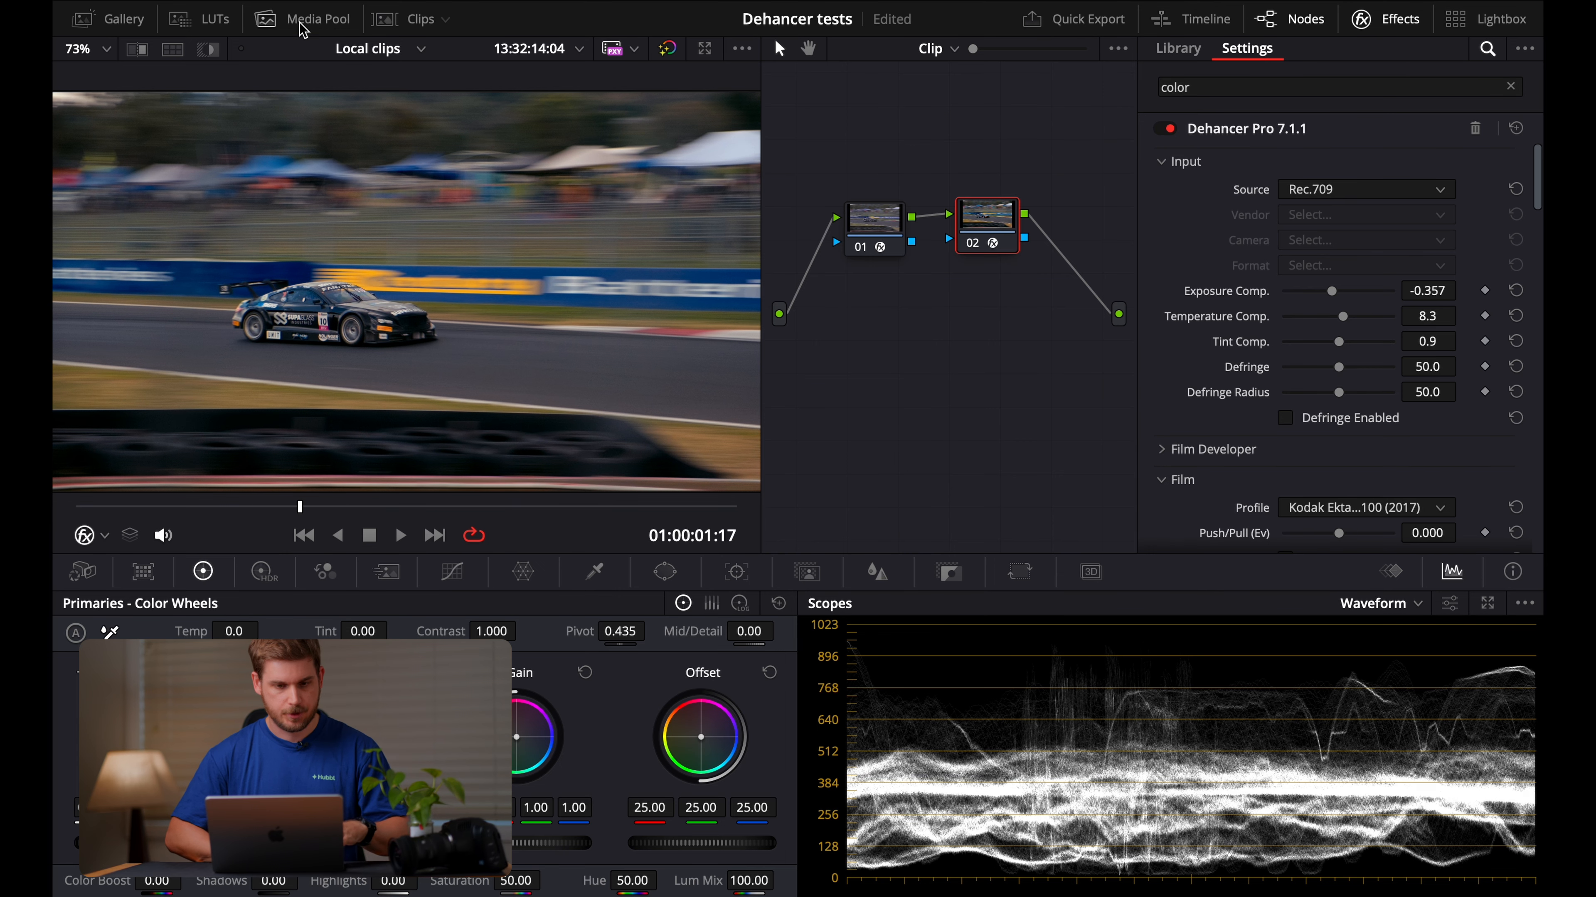
- Show the clip thumbnails, select clip 03 and apply the grade from clip 01 to it
left_click(409, 19)
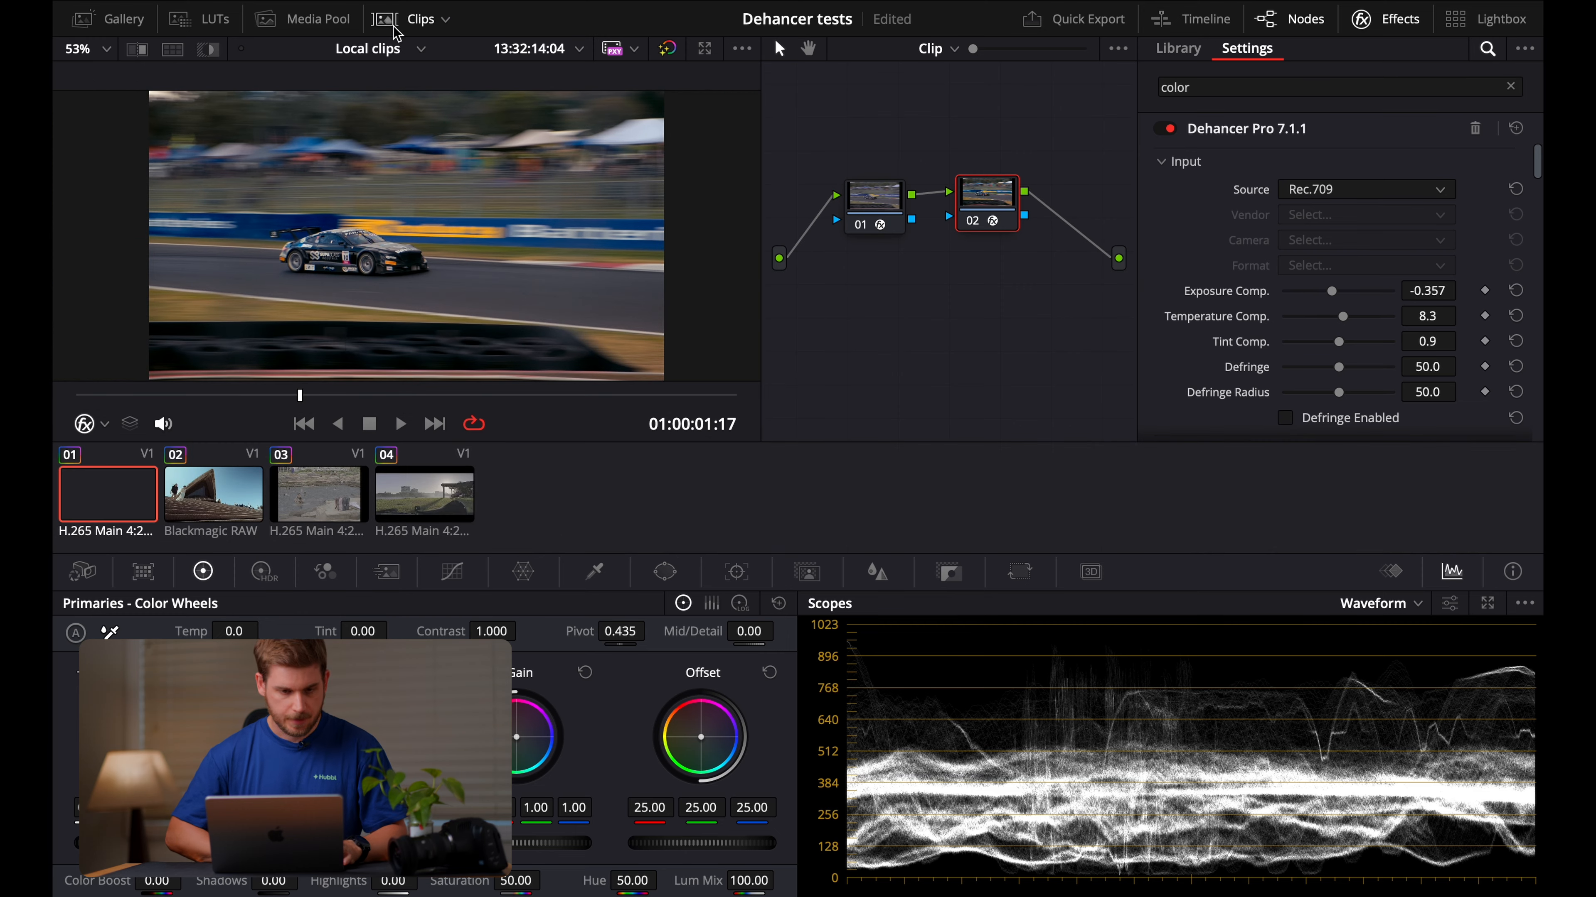
left_click(318, 497)
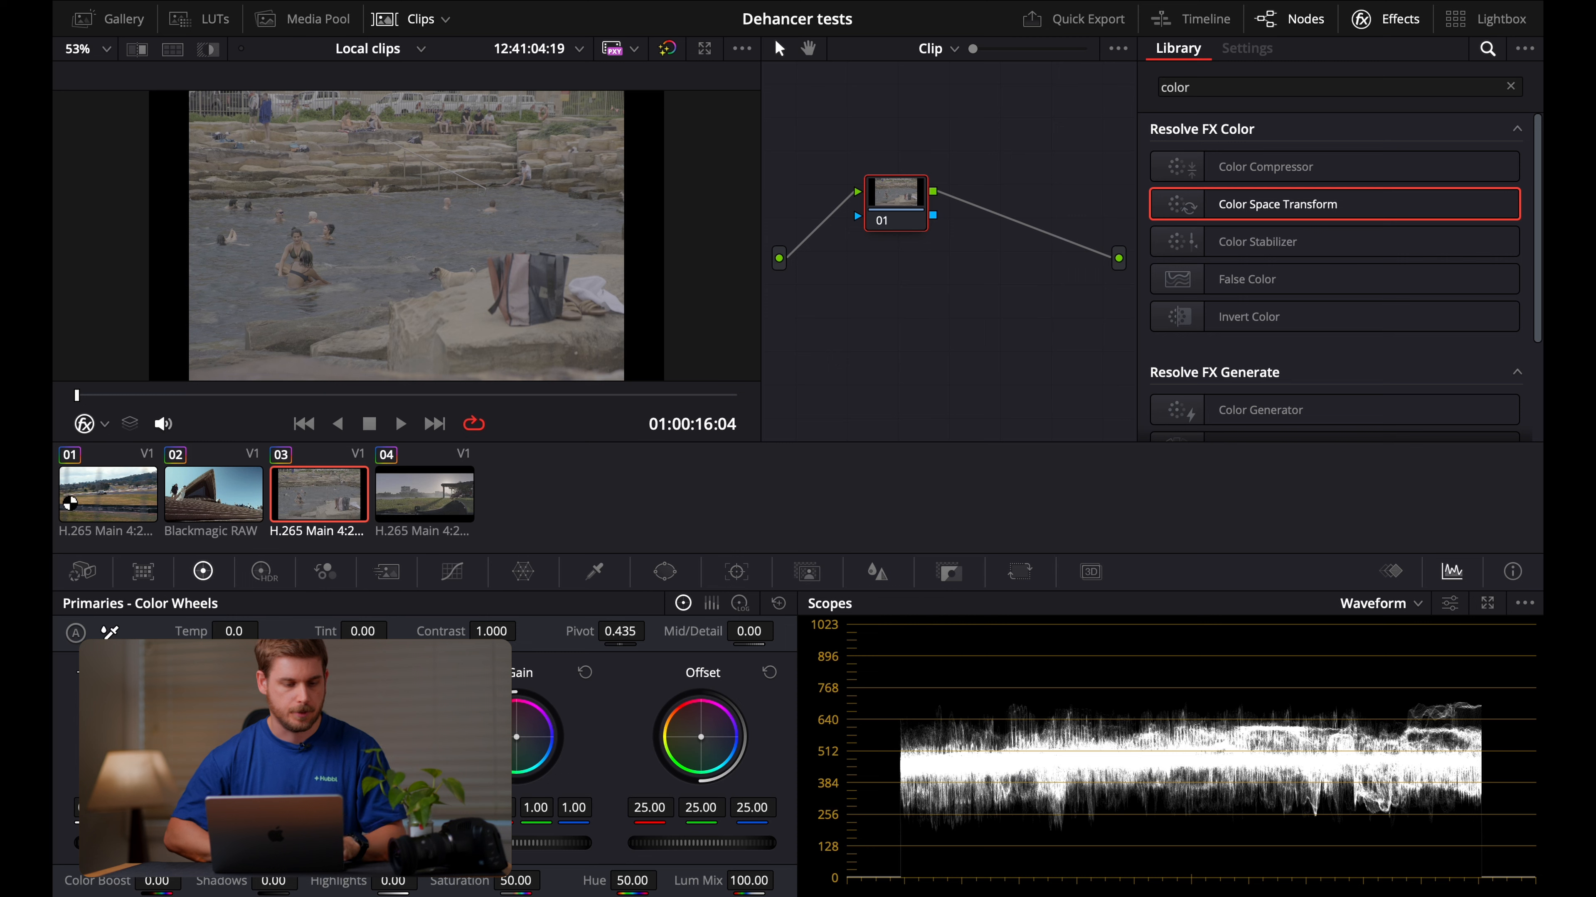
right_click(111, 491)
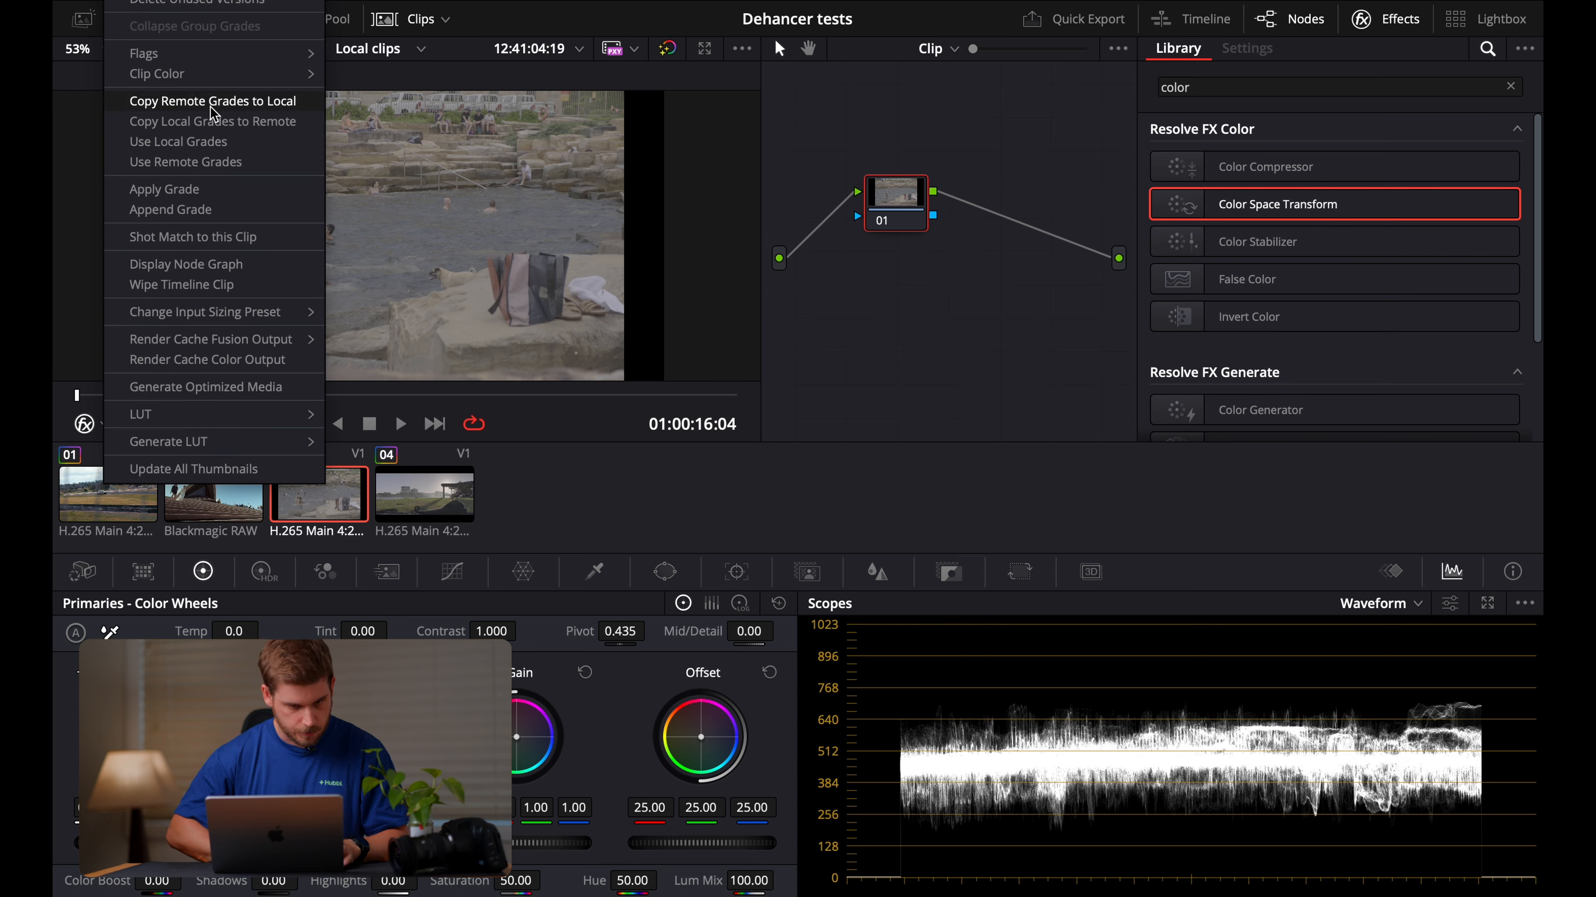
left_click(210, 189)
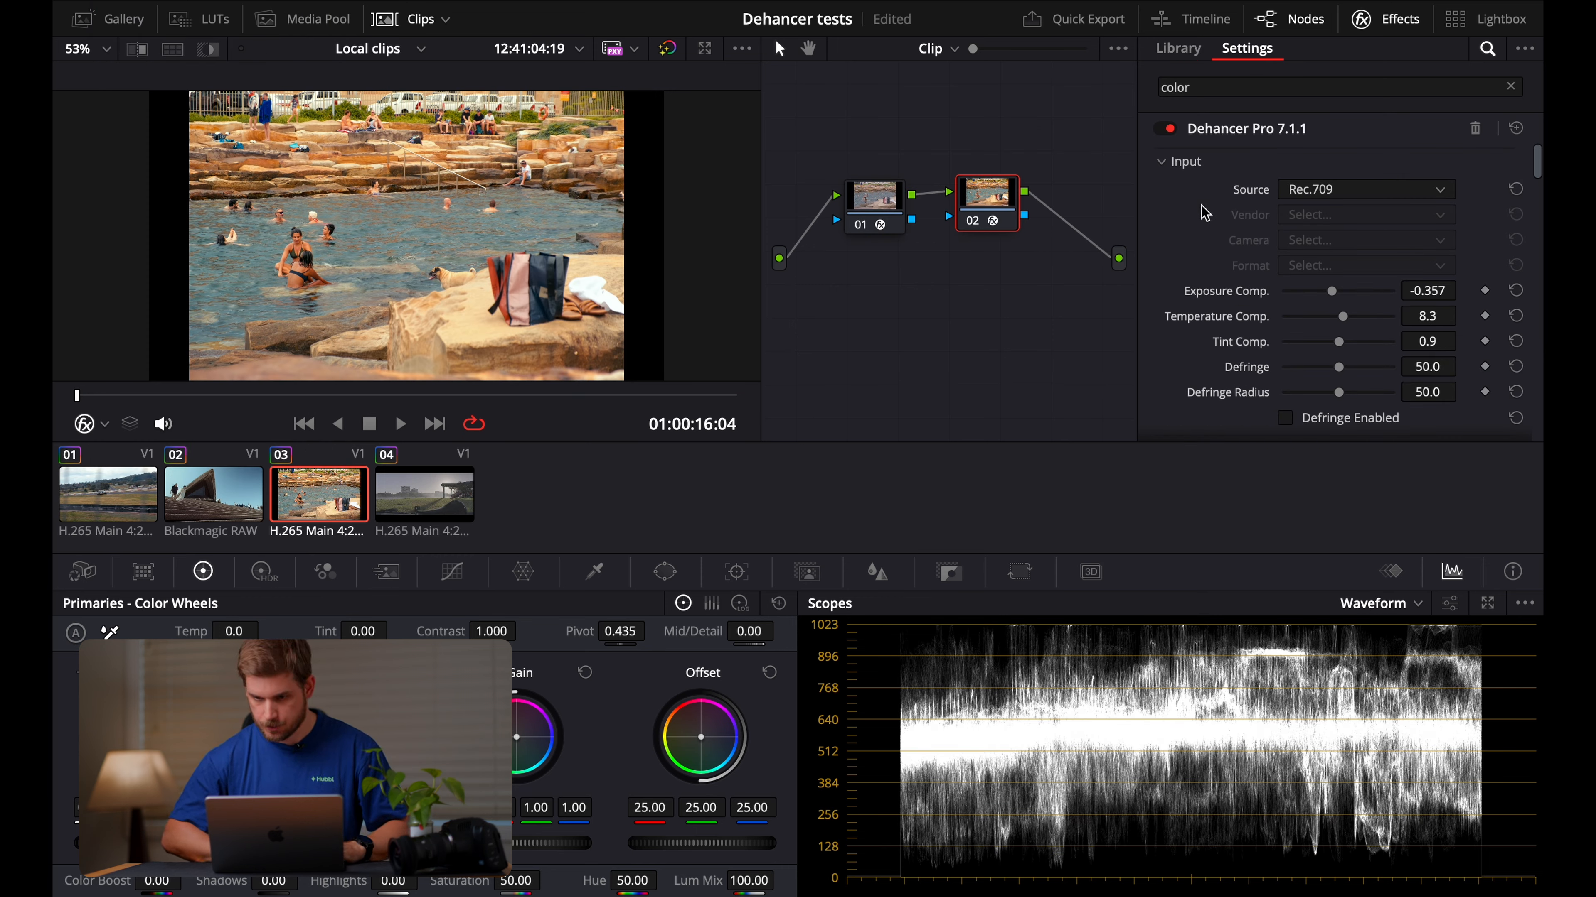
- Lower clip 03's Dehancer Exposure Comp. slightly and raise the Expand Black Point to about 8.45
left_click_drag(1331, 302, 1321, 305)
scroll(1176, 344, "down", 10)
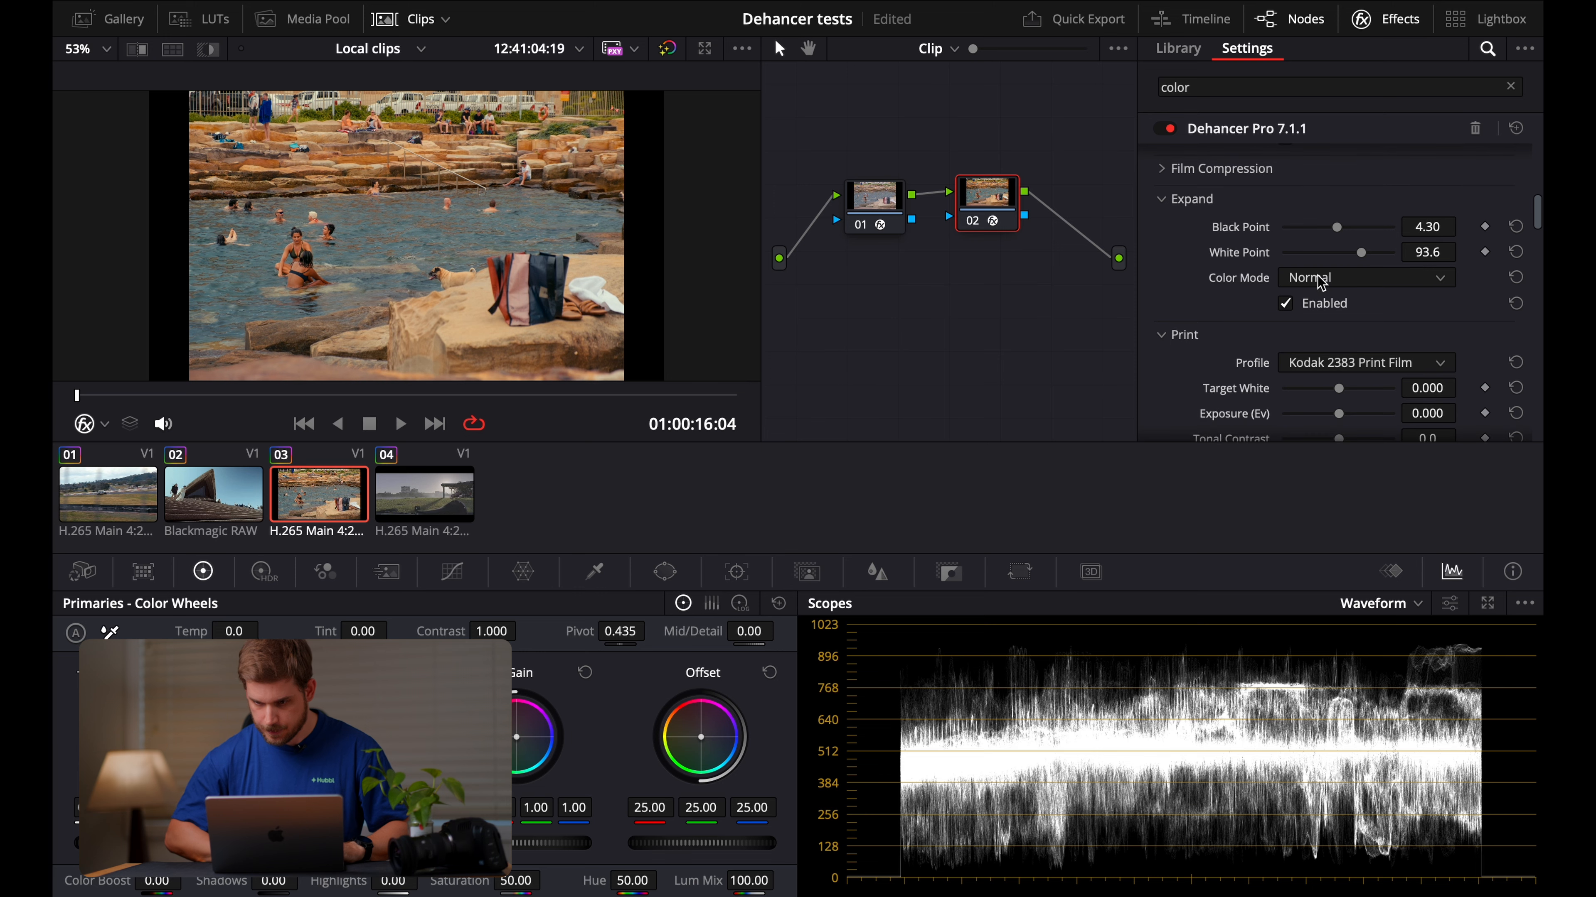
left_click_drag(1339, 236, 1349, 240)
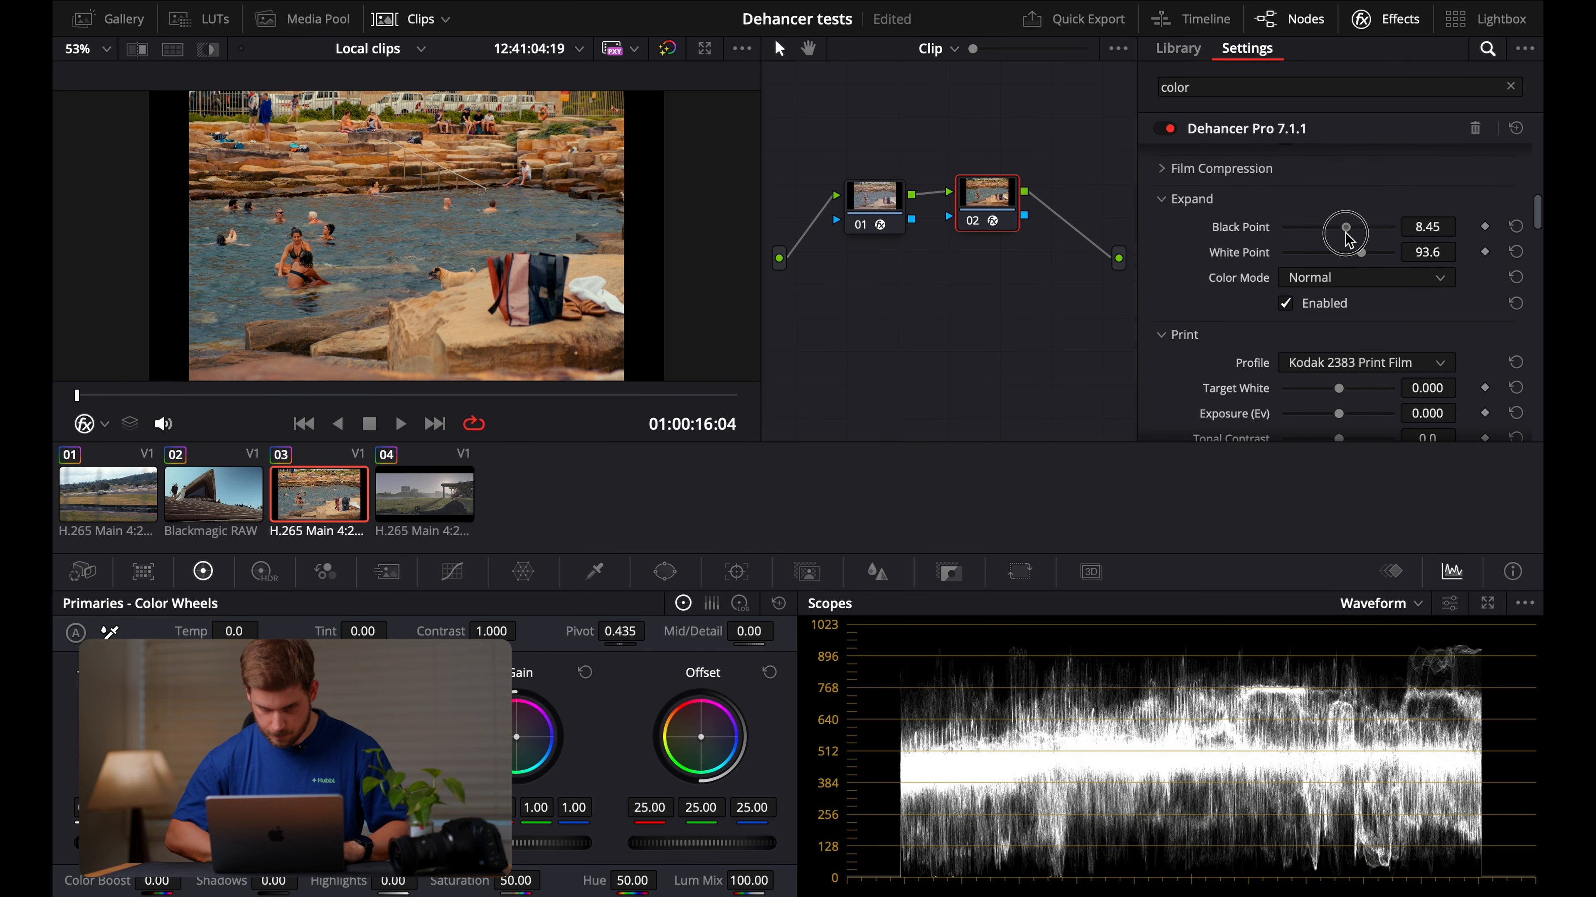